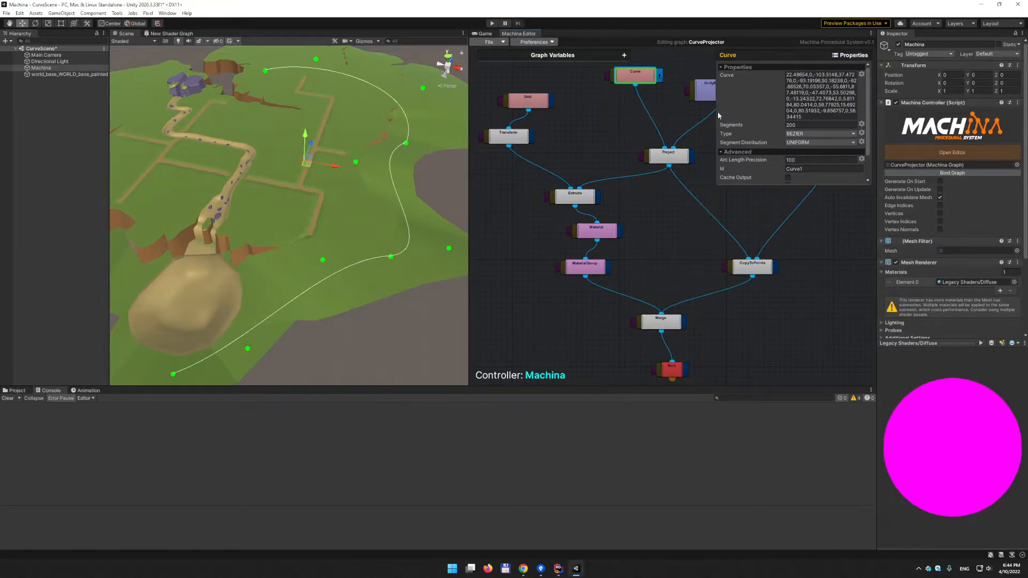
- Read through Curve.cs in Rider, reviewing its scene-view handle code for adding, removing and drawing curve points
click(558, 569)
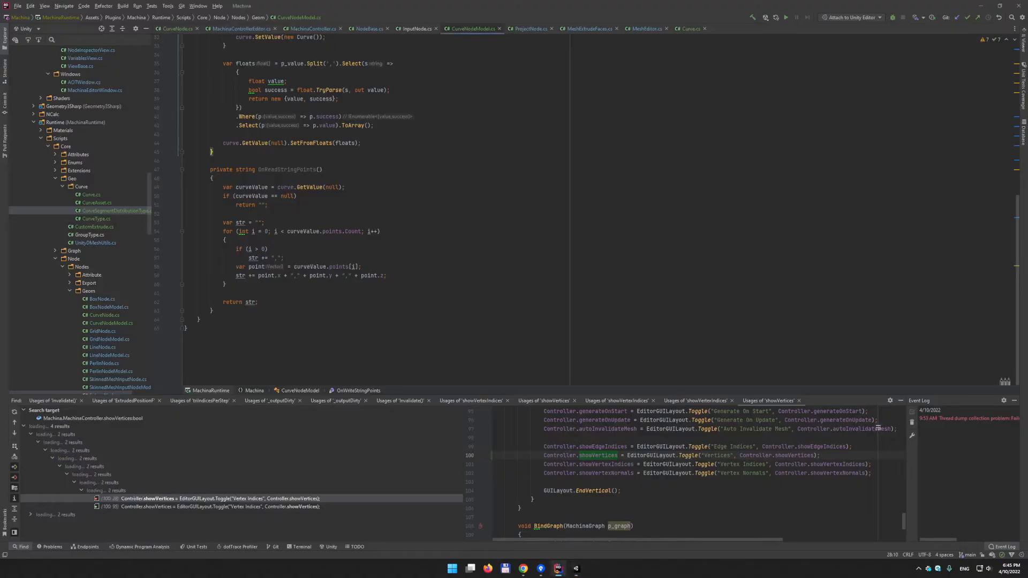
click(89, 195)
scroll(375, 214, down, 20)
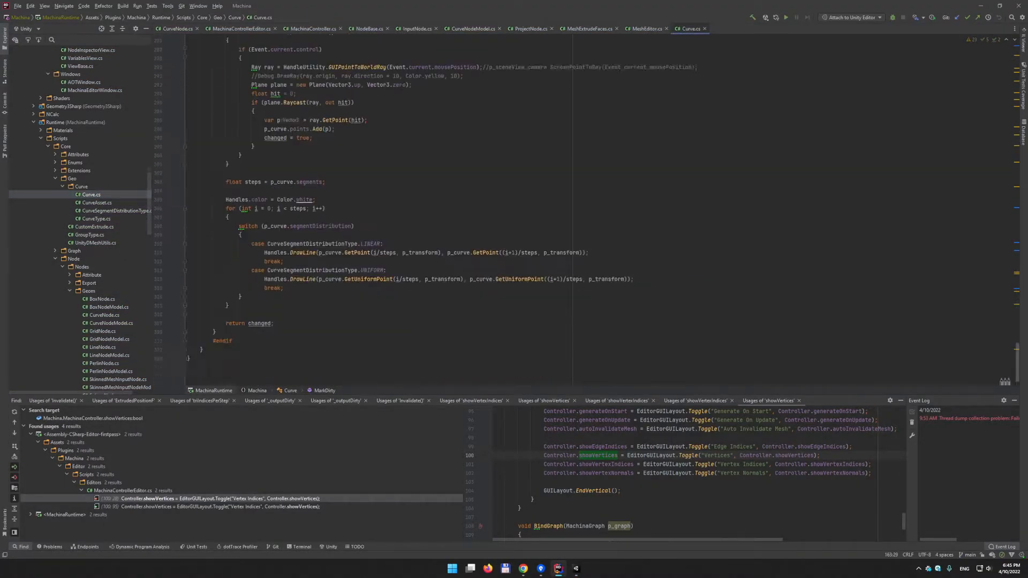
scroll(374, 215, up, 2)
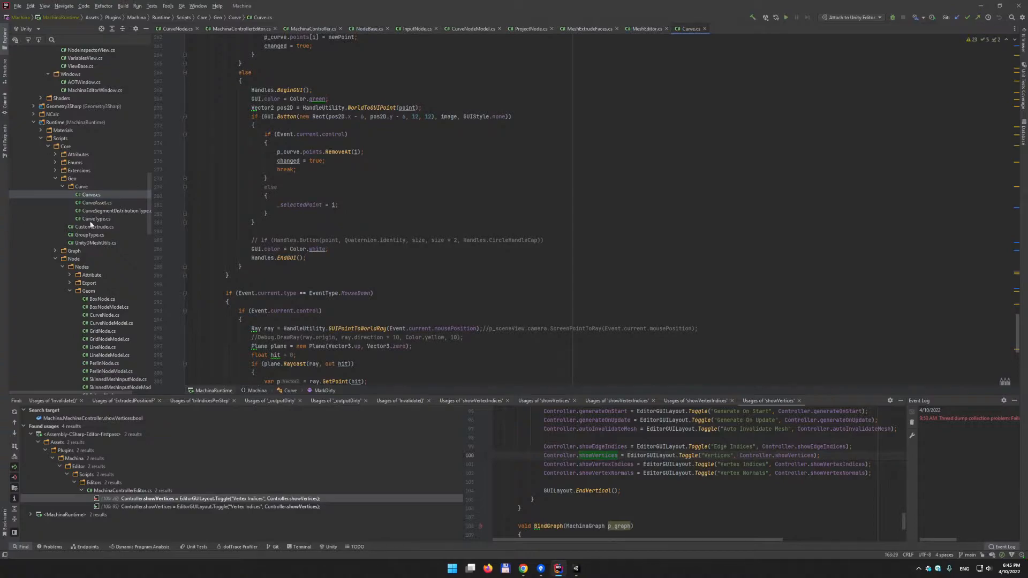
click(80, 187)
shift+click(95, 217)
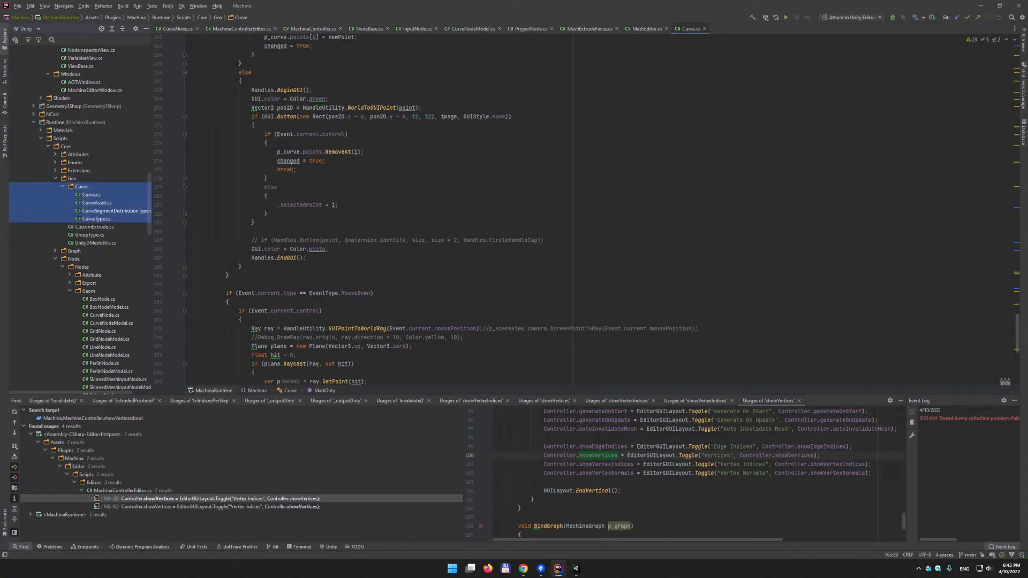
click(576, 569)
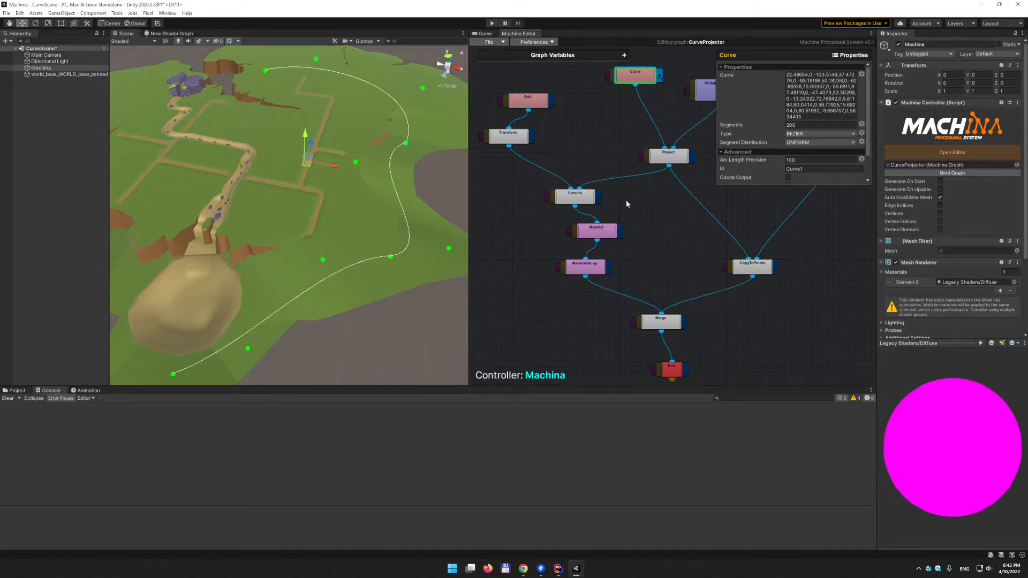
- Set the Curve node's Type to LINEAR and inspect the straight-segment polyline over the terrain
alt+drag(394, 150, 313, 171)
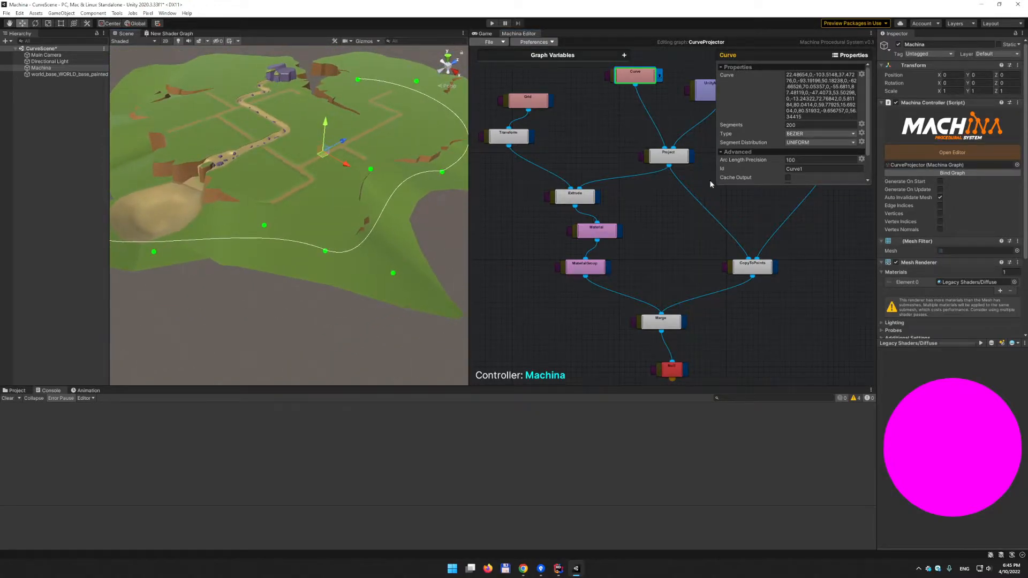
click(808, 143)
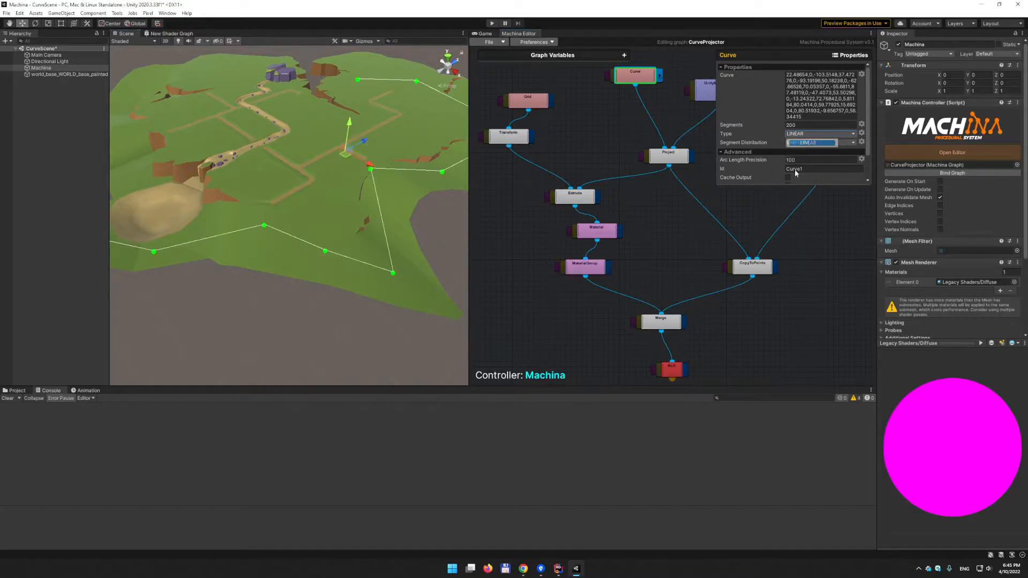
alt+drag(385, 203, 358, 204)
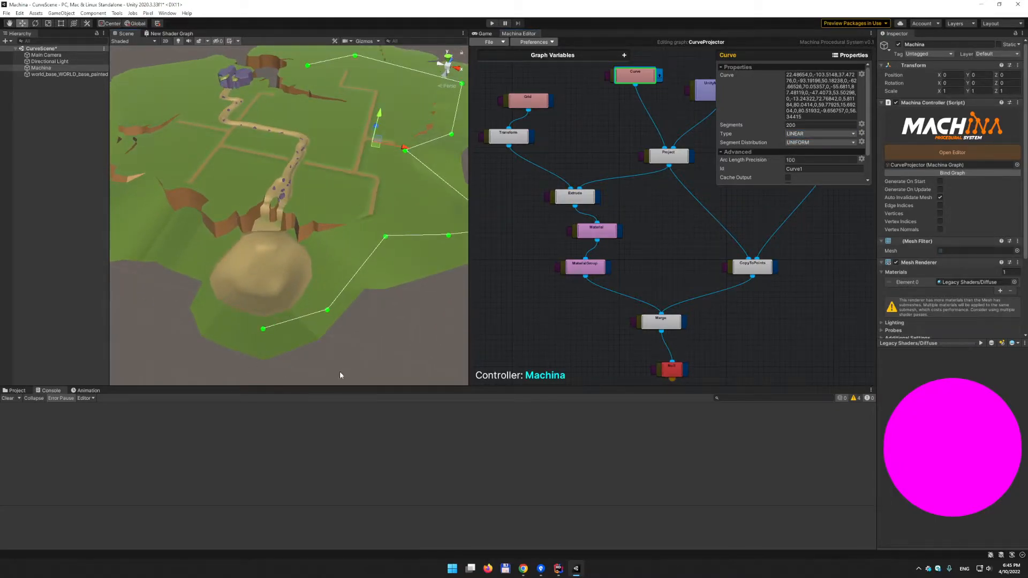
middle_drag(402, 167, 329, 171)
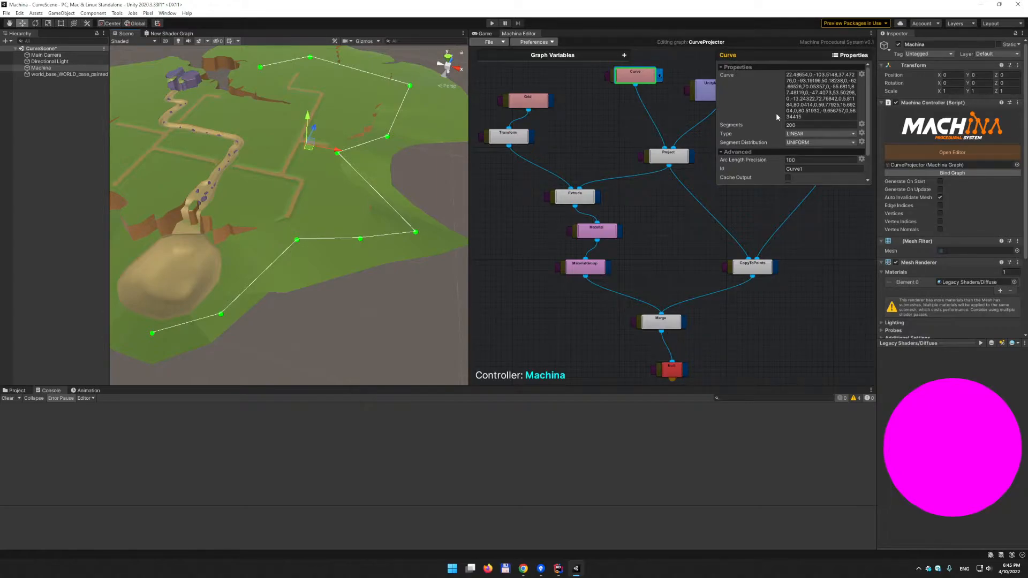
- Switch the Curve type back to BEZIER and collapse the Advanced settings
click(809, 133)
click(809, 152)
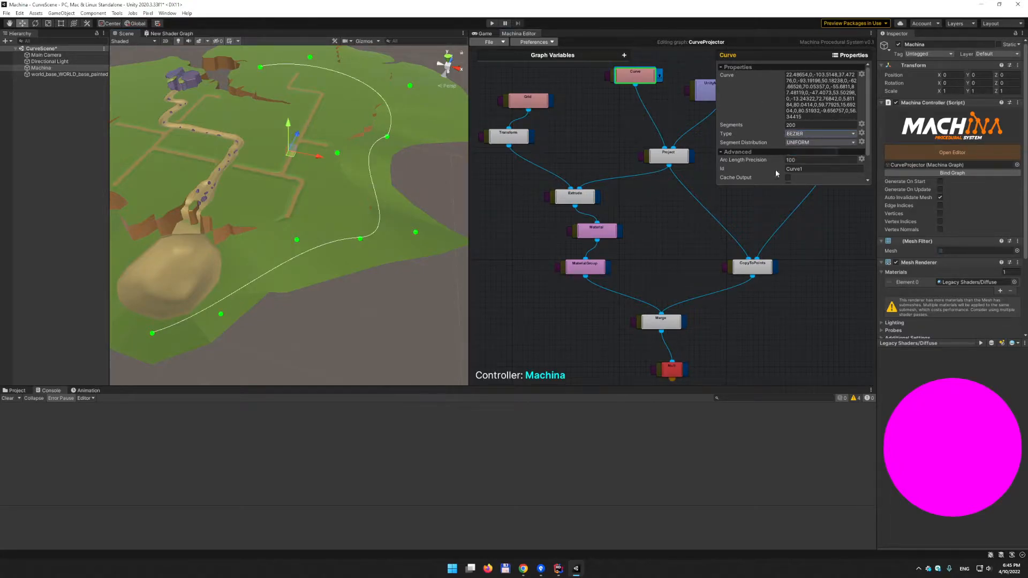
alt+drag(381, 196, 343, 187)
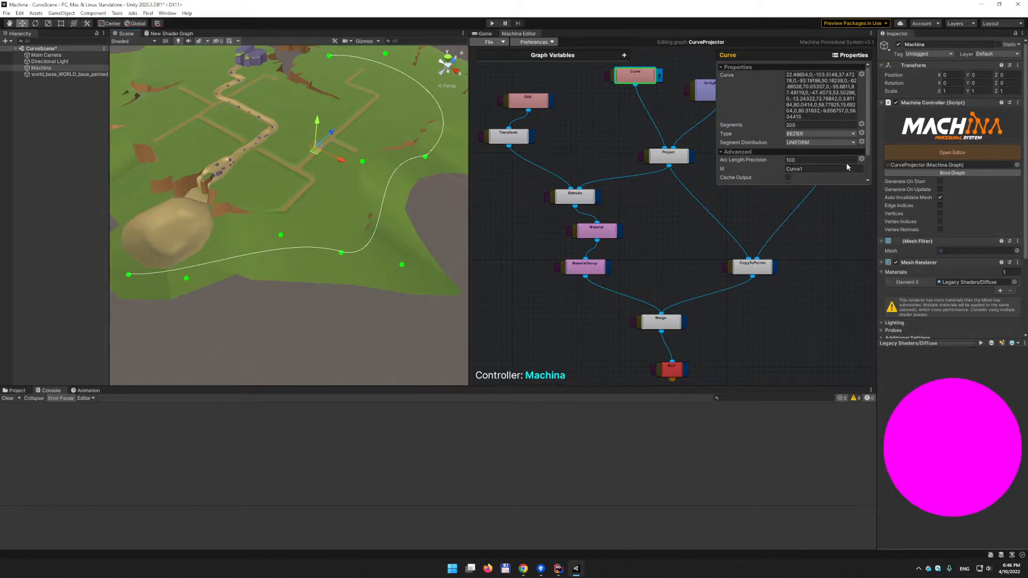
click(723, 152)
- Drag curve control points to reshape the Bezier, undoing an accidentally added point
alt+drag(284, 212, 325, 199)
click(355, 211)
click(352, 210)
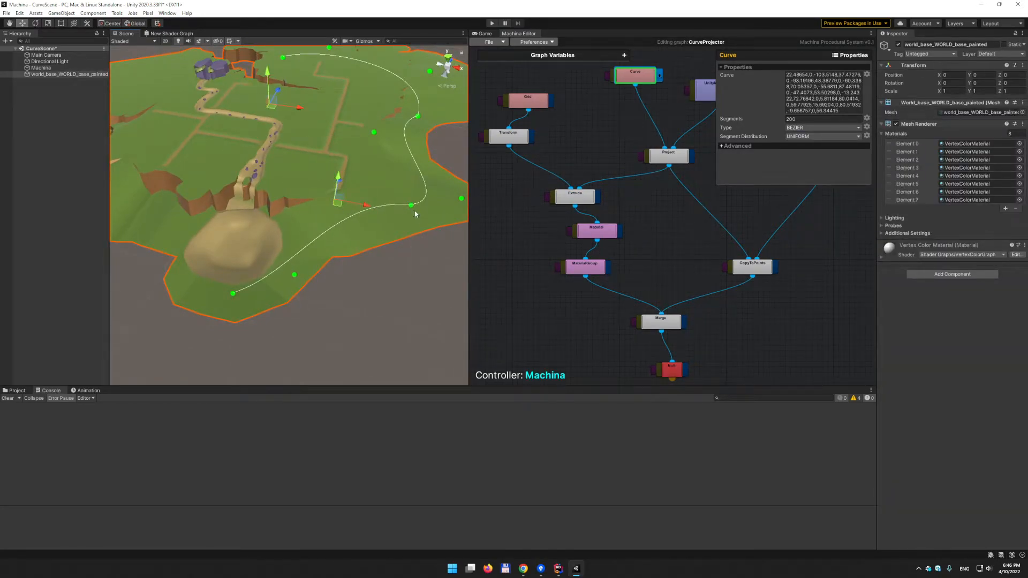
click(411, 206)
drag(408, 208, 341, 206)
click(332, 200)
alt+drag(430, 167, 387, 171)
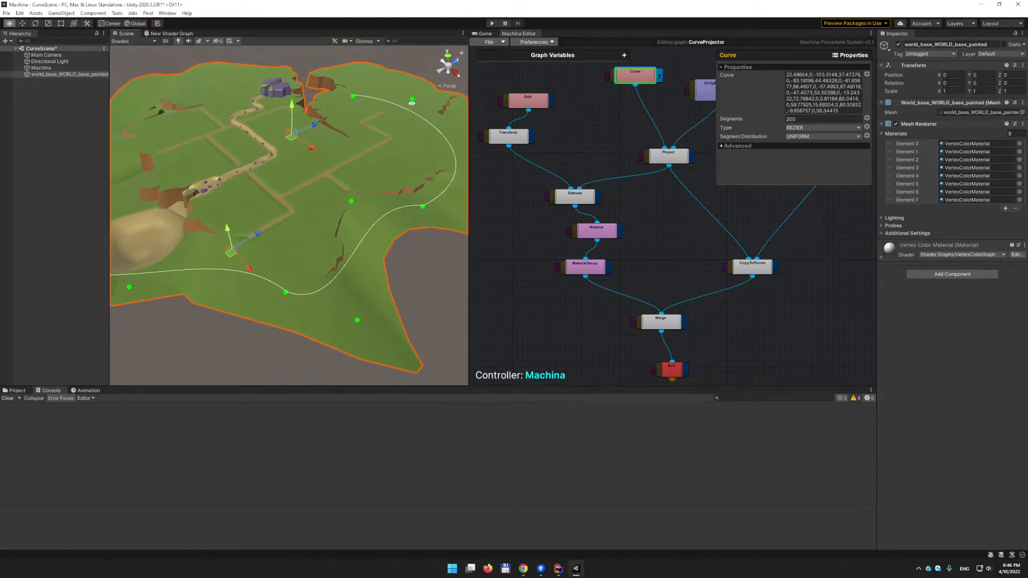
click(335, 110)
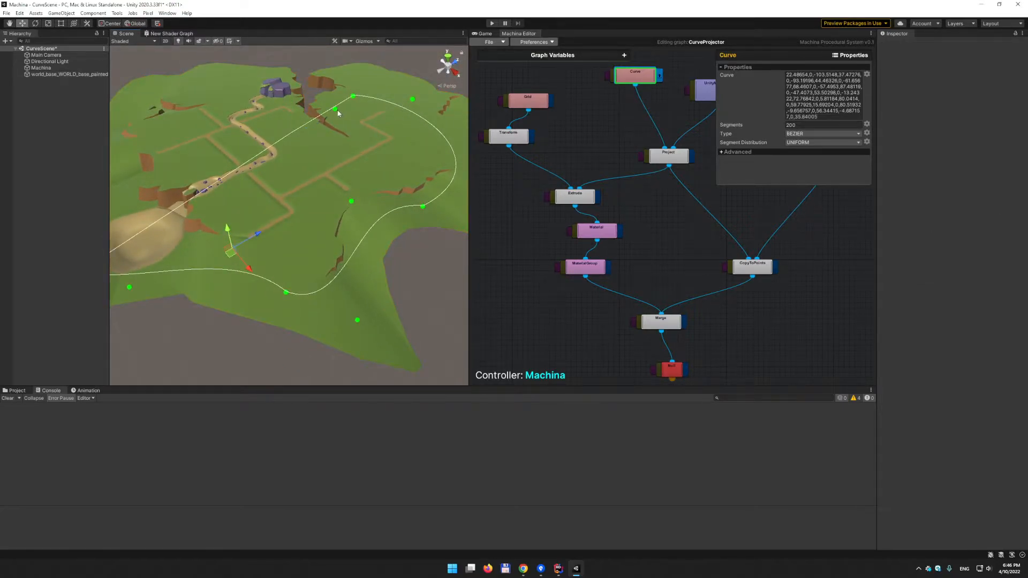
key(ctrl+z)
alt+drag(369, 129, 339, 209)
- Reselect the Curve node and view the reshaped Bezier arc from above the terrain
click(658, 93)
click(645, 79)
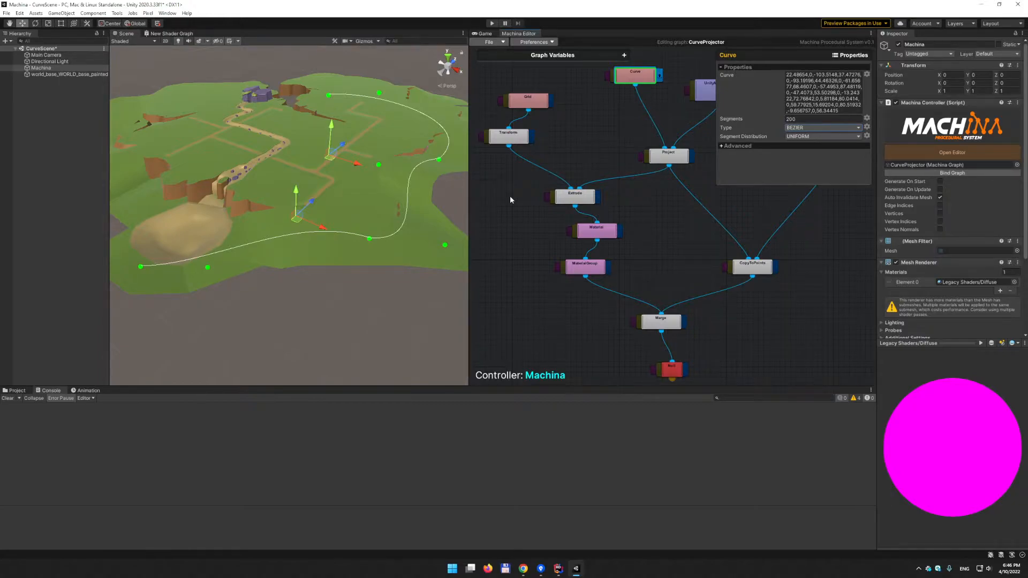
alt+drag(412, 191, 343, 269)
middle_drag(310, 252, 341, 285)
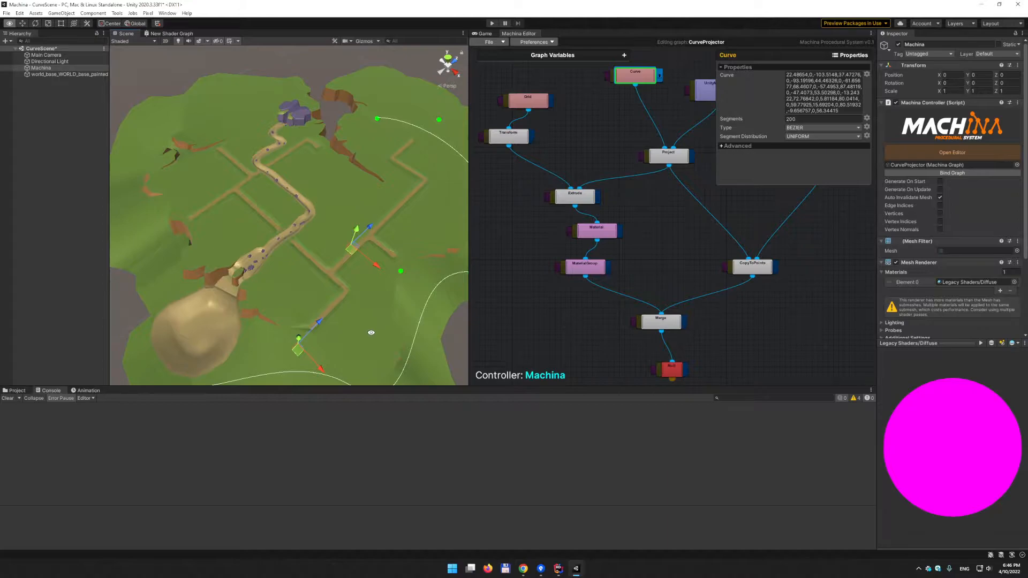
alt+drag(341, 287, 328, 248)
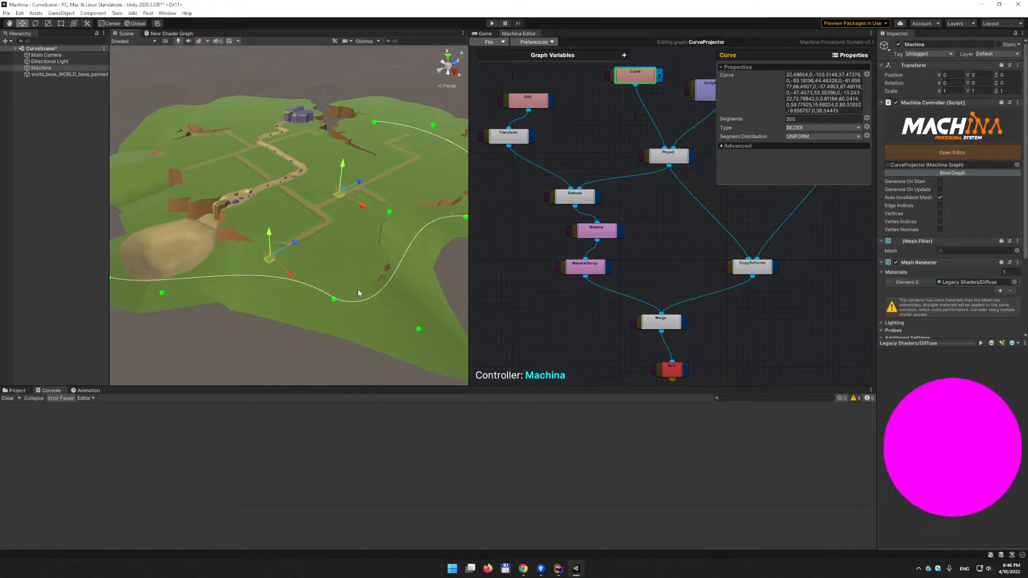
mouse_move(358, 289)
alt+mouse_down()
mouse_move(272, 236)
mouse_move(194, 295)
mouse_move(343, 203)
mouse_move(374, 213)
mouse_move(358, 242)
mouse_move(369, 300)
alt+mouse_up()
middle_drag(676, 110, 645, 169)
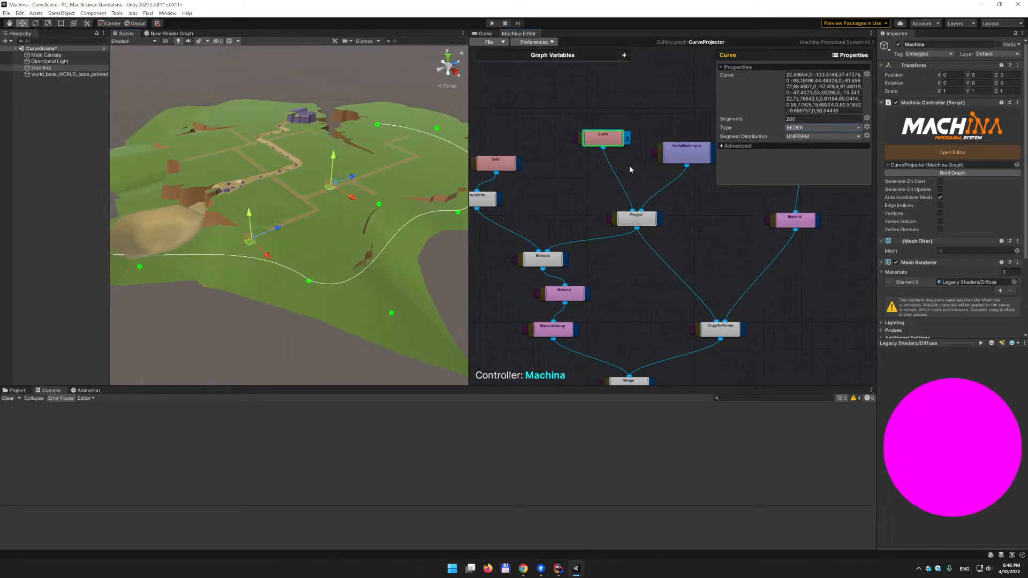
- Nudge the UnityMeshInput node up and show the Project node's direction 0, -1, 0 and offsets
click(682, 154)
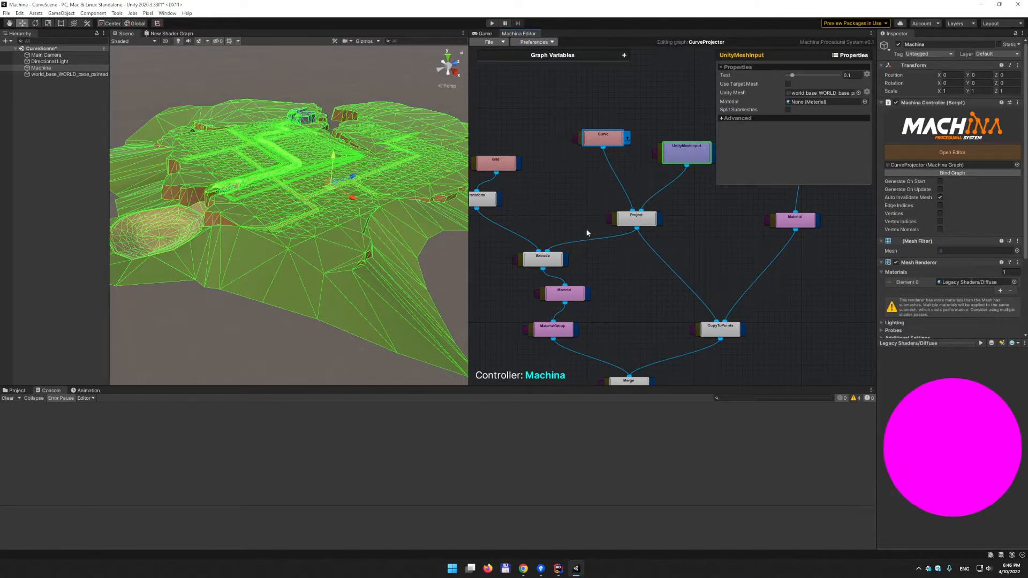
drag(672, 162, 669, 147)
alt+drag(327, 216, 347, 230)
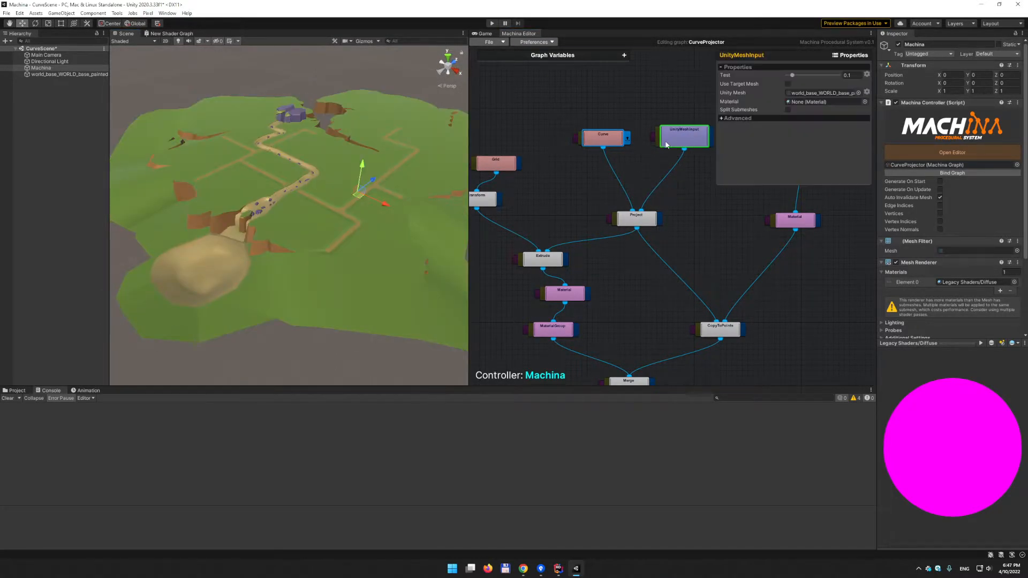
alt+drag(352, 167, 332, 241)
click(639, 177)
click(637, 219)
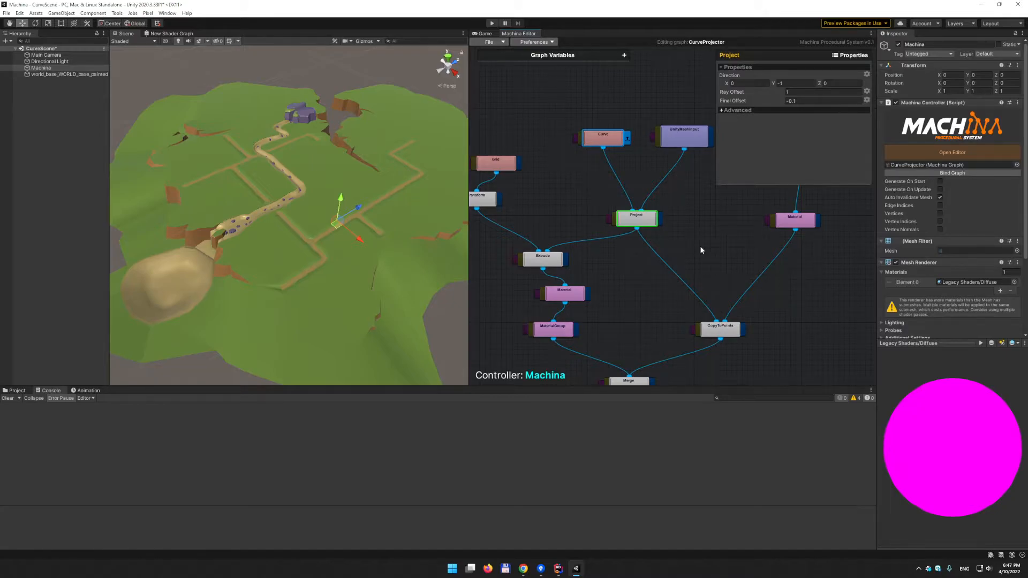
- Compare the Curve and Project node settings while orbiting low over the terrain
click(598, 139)
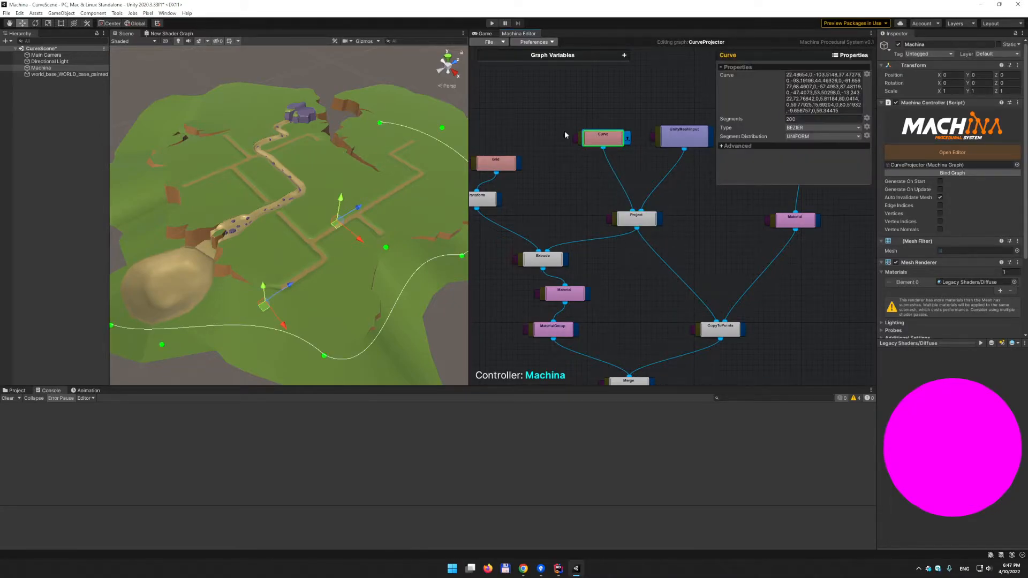
click(649, 220)
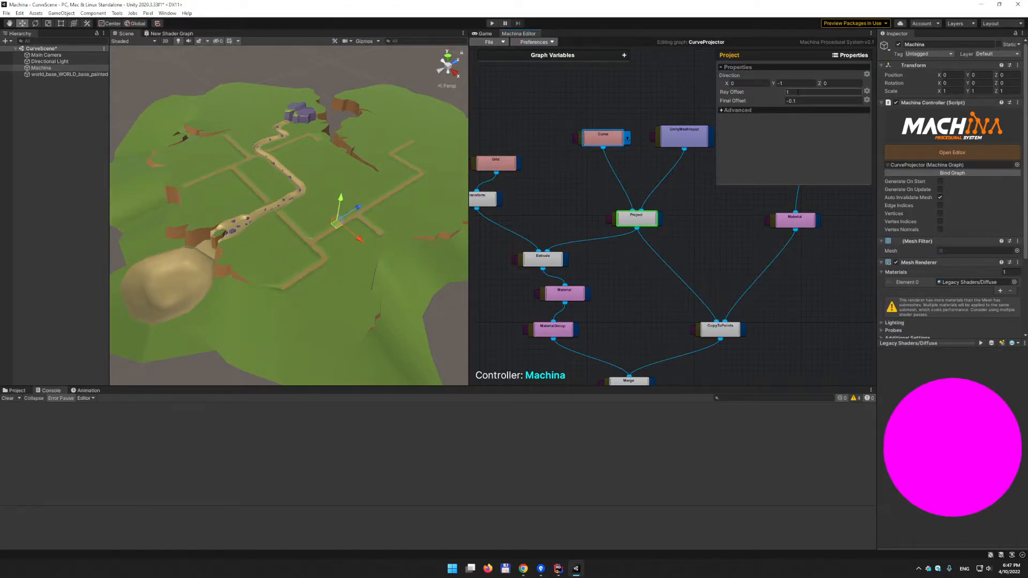
key(alt)
alt+drag(407, 239, 389, 209)
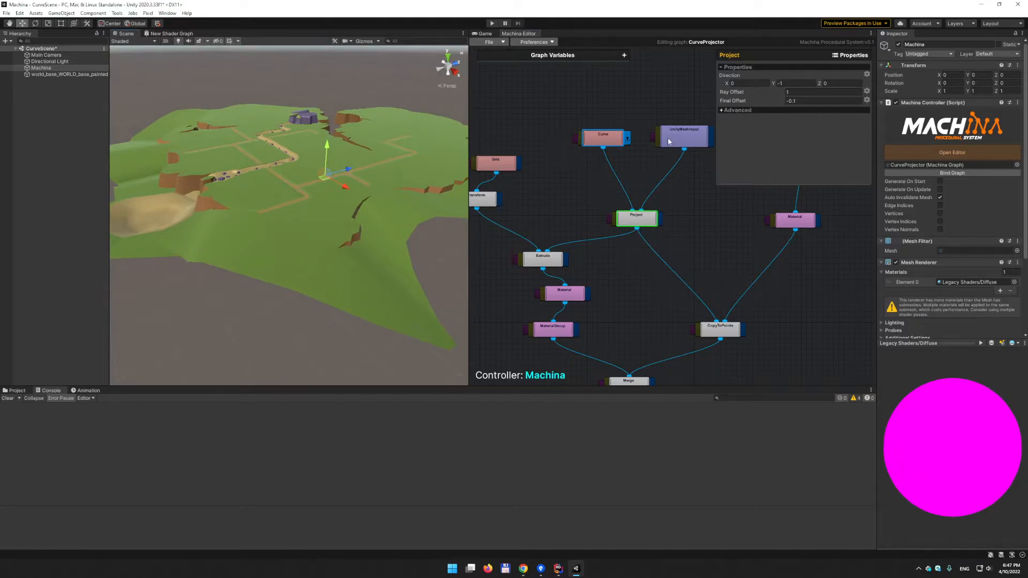
click(616, 141)
alt+drag(381, 175, 302, 188)
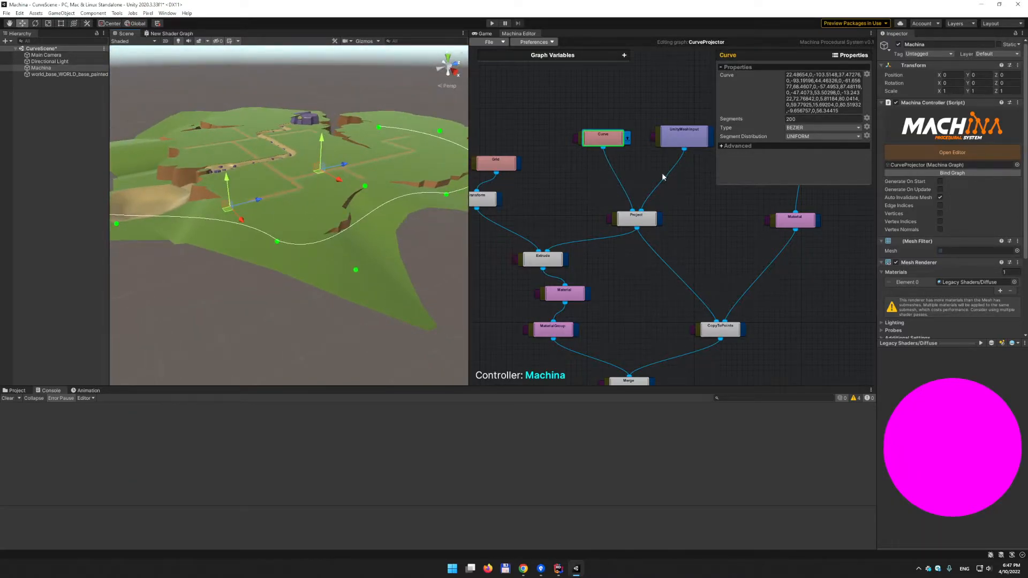
click(642, 221)
alt+drag(388, 193, 339, 183)
mouse_move(349, 128)
alt+mouse_down()
mouse_move(369, 152)
mouse_move(348, 140)
mouse_move(356, 137)
alt+mouse_up()
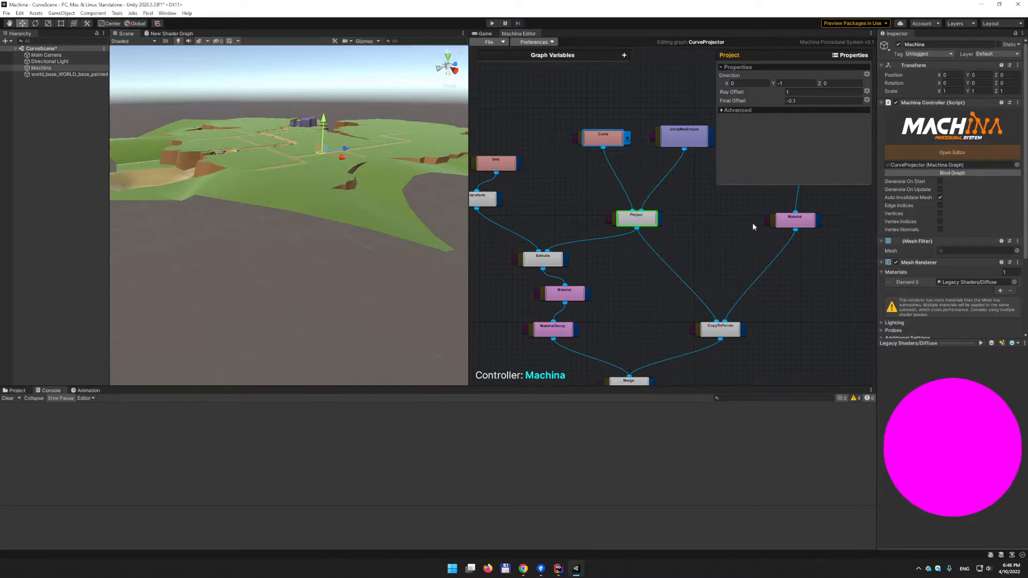
- Enable Vertices in the Machina Controller to show the curve's vertices as white dots
click(941, 214)
alt+drag(252, 145, 359, 204)
click(603, 138)
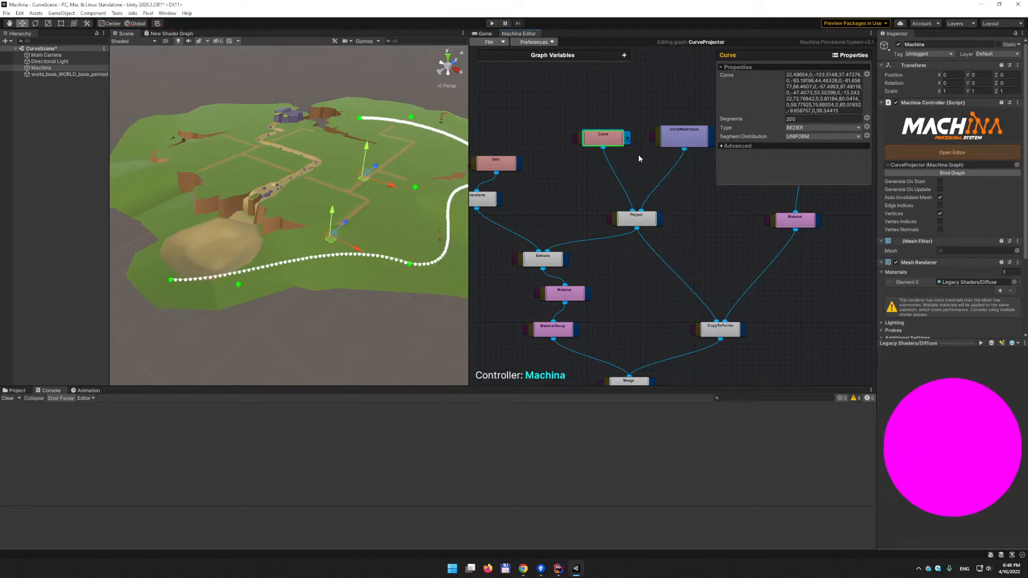
- View the dotted curve at ground level and select the Project node
alt+drag(366, 199, 361, 173)
alt+drag(398, 198, 286, 234)
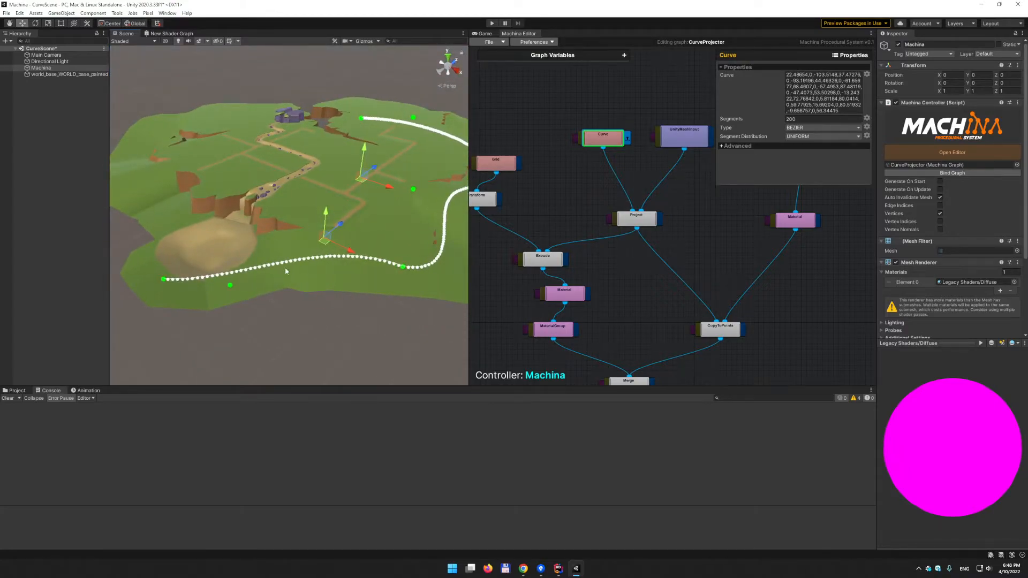
alt+drag(283, 272, 287, 204)
click(633, 221)
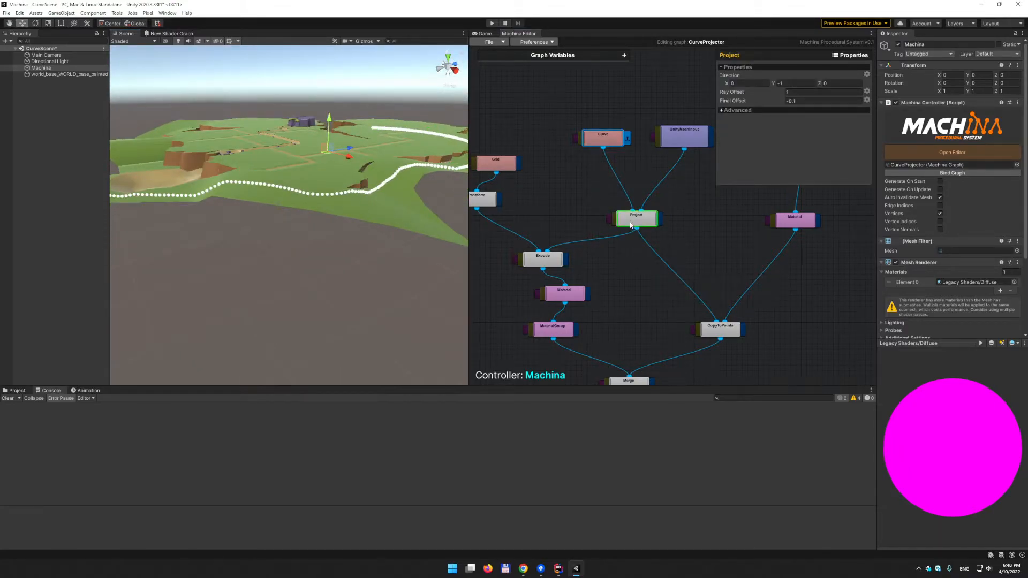
middle_drag(363, 203, 348, 144)
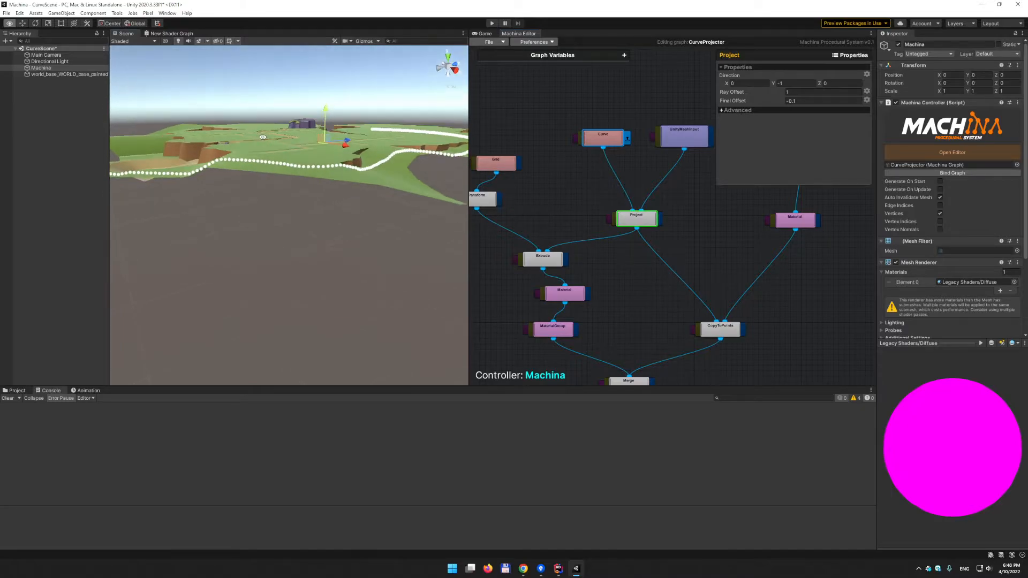
scroll(278, 129, up, 3)
middle_drag(263, 121, 348, 136)
mouse_move(320, 141)
alt+mouse_down()
mouse_move(292, 124)
mouse_move(255, 149)
mouse_move(94, 143)
mouse_move(345, 144)
mouse_move(304, 139)
alt+mouse_up()
- Try a Project Final Offset of -0.5, then set it back to -0.1
click(819, 101)
text(-0.5)
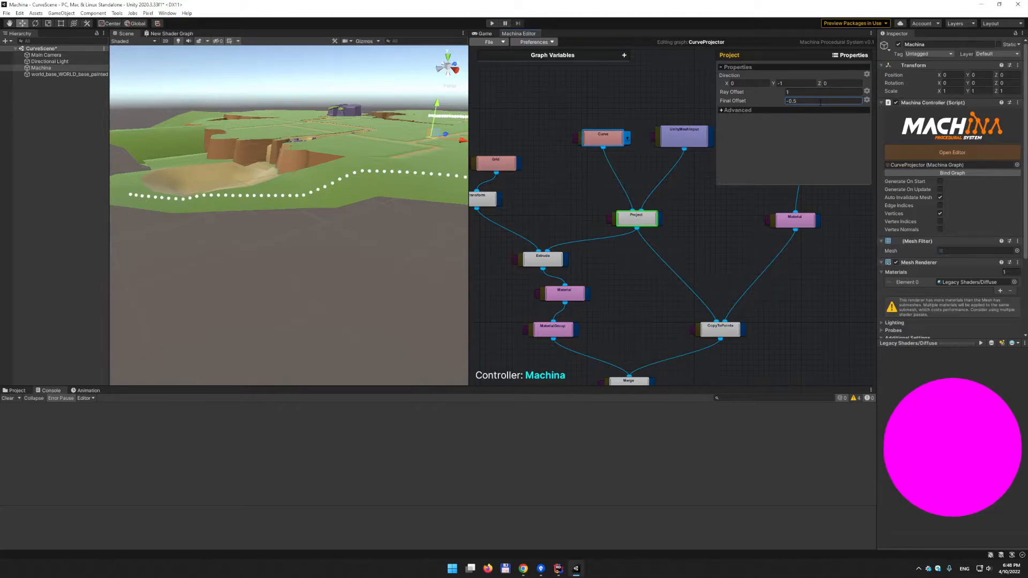
alt+drag(343, 214, 343, 188)
click(834, 103)
click(833, 102)
key(BackSpace)
text(1)
- Pan the graph and select the Box node, showing its 0.15 × 0.15 × 1.5 size
alt+drag(386, 151, 360, 186)
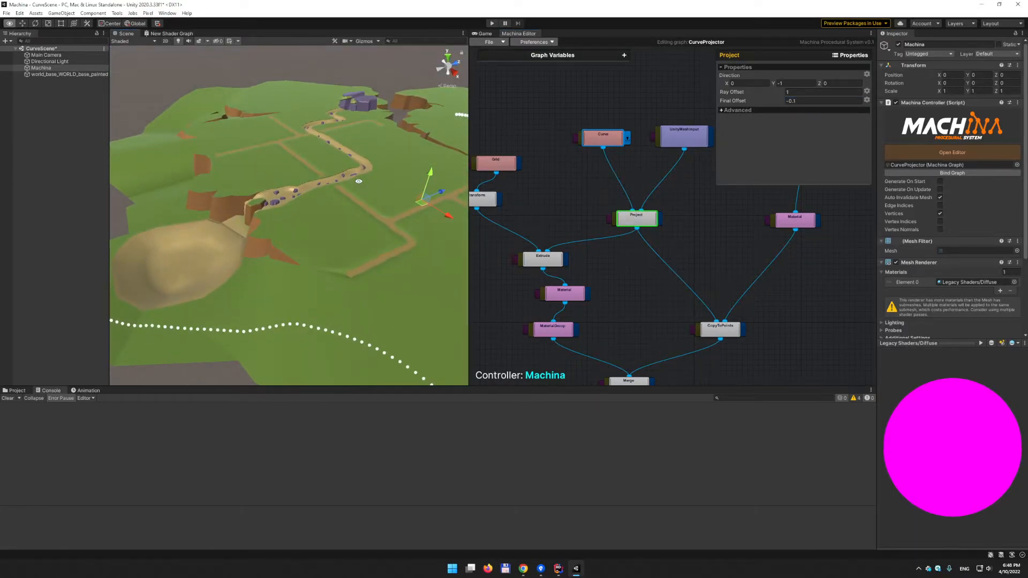
alt+drag(354, 262, 373, 240)
alt+drag(440, 252, 404, 252)
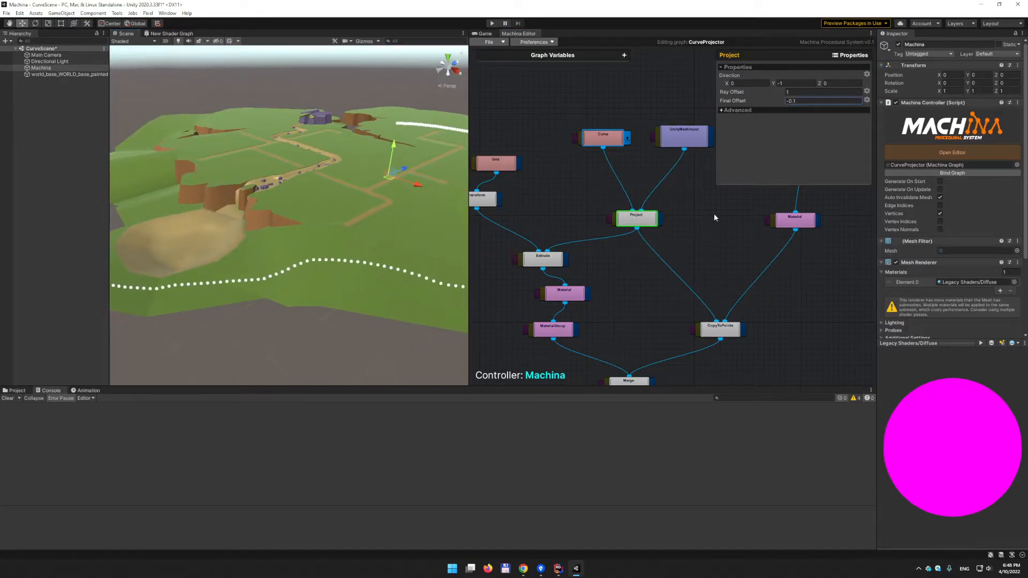
middle_drag(714, 217, 663, 276)
drag(757, 213, 753, 221)
middle_drag(688, 343, 690, 307)
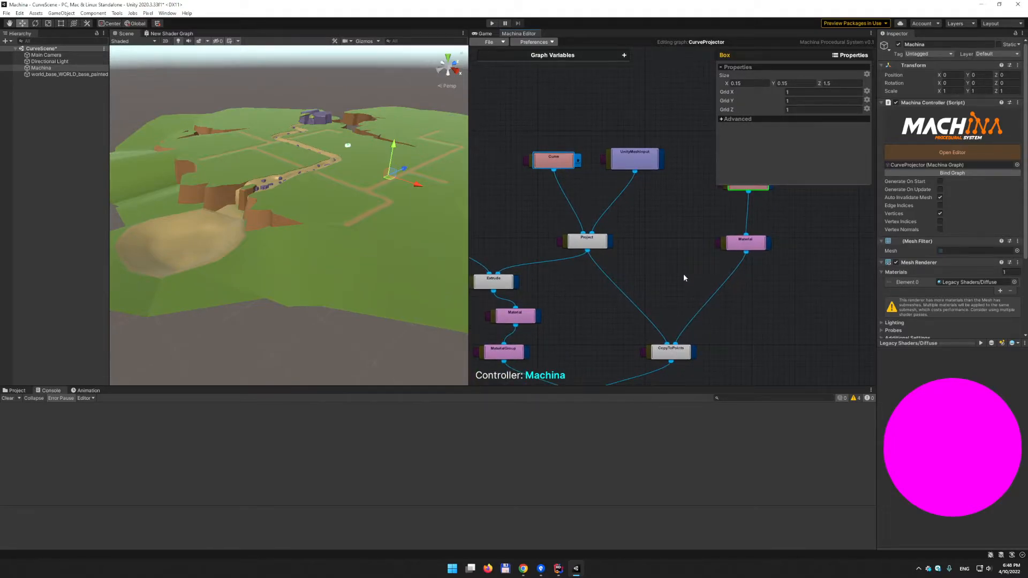
- Preview the Box node's output and zoom the Scene view onto the magenta box
middle_drag(780, 224, 763, 265)
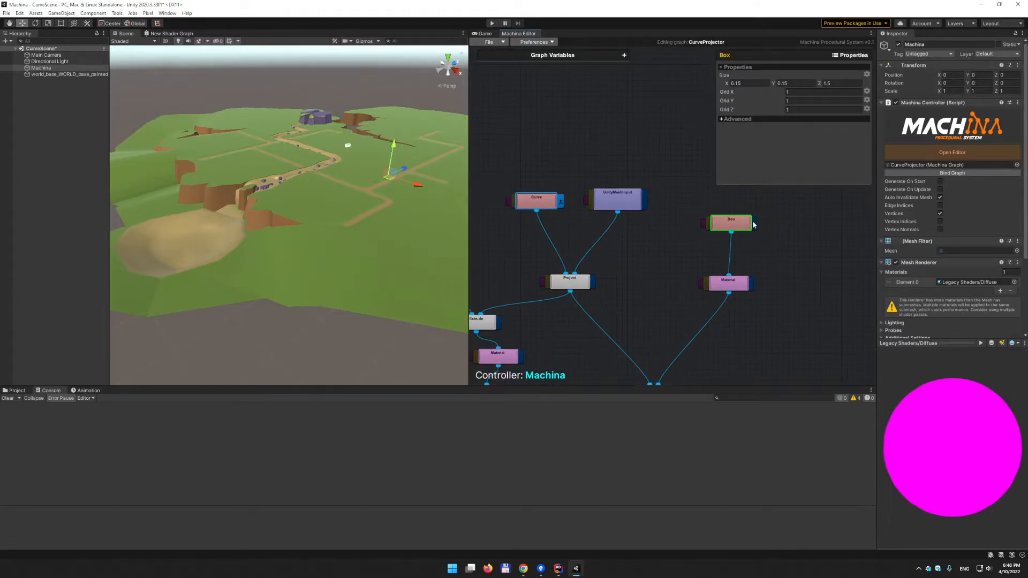
click(753, 224)
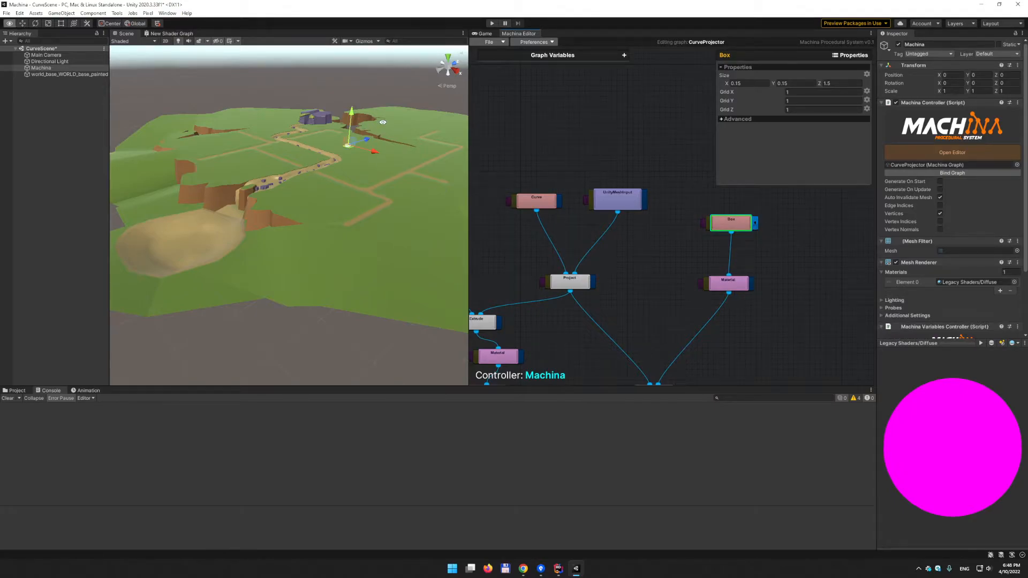
alt+middle_drag(381, 135, 330, 244)
alt+right_drag(330, 243, 564, 251)
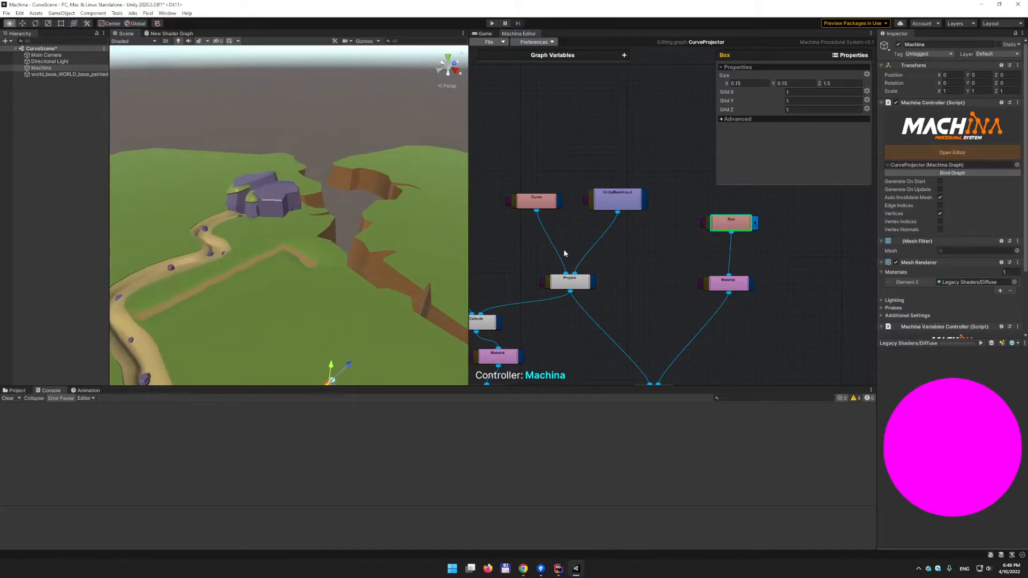
alt+middle_drag(326, 288, 287, 243)
alt+right_drag(287, 243, 263, 271)
alt+middle_drag(264, 271, 255, 244)
alt+right_drag(255, 243, 307, 262)
alt+drag(307, 262, 312, 251)
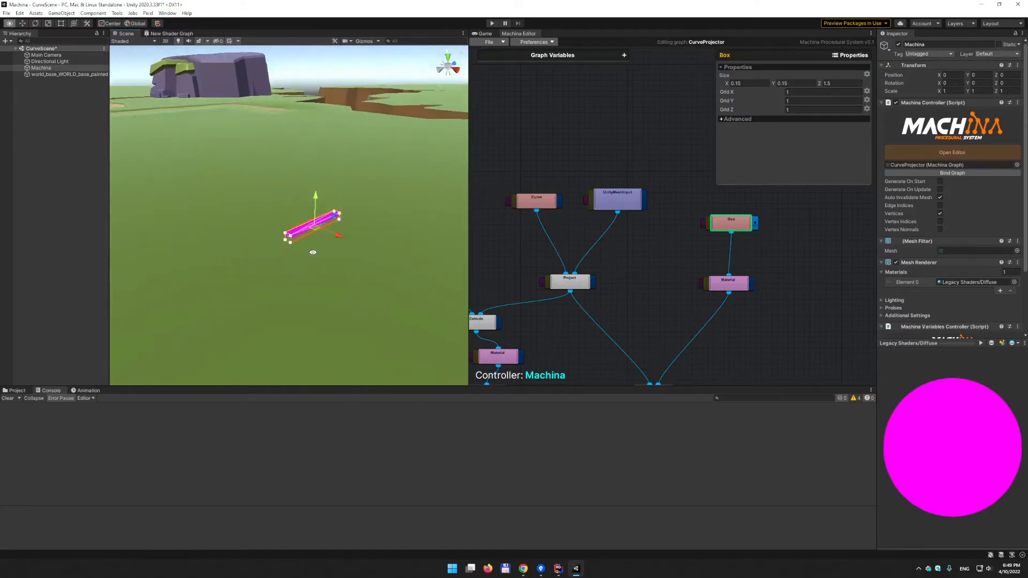
alt+right_drag(388, 233, 706, 164)
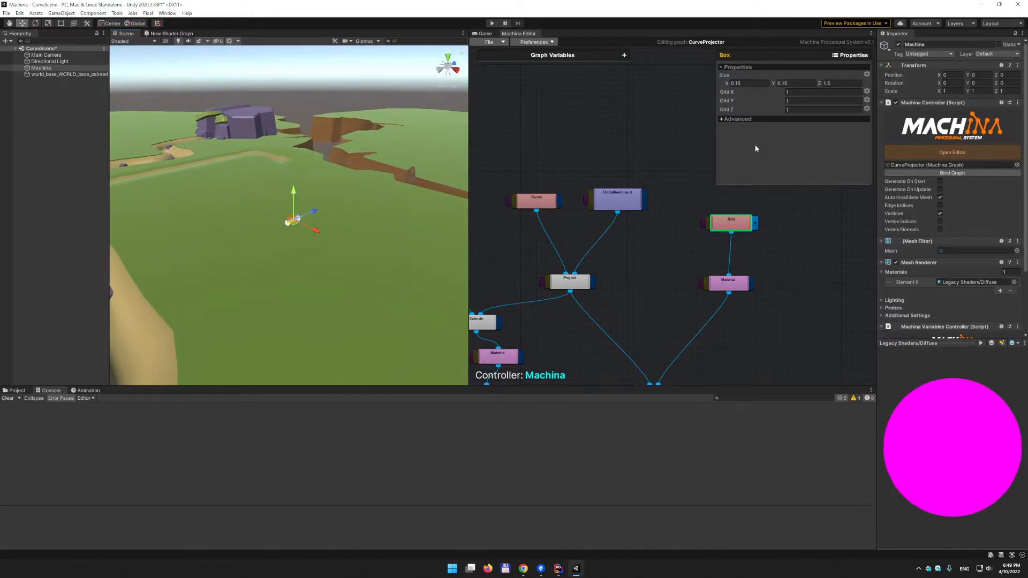
alt+middle_drag(373, 301, 376, 244)
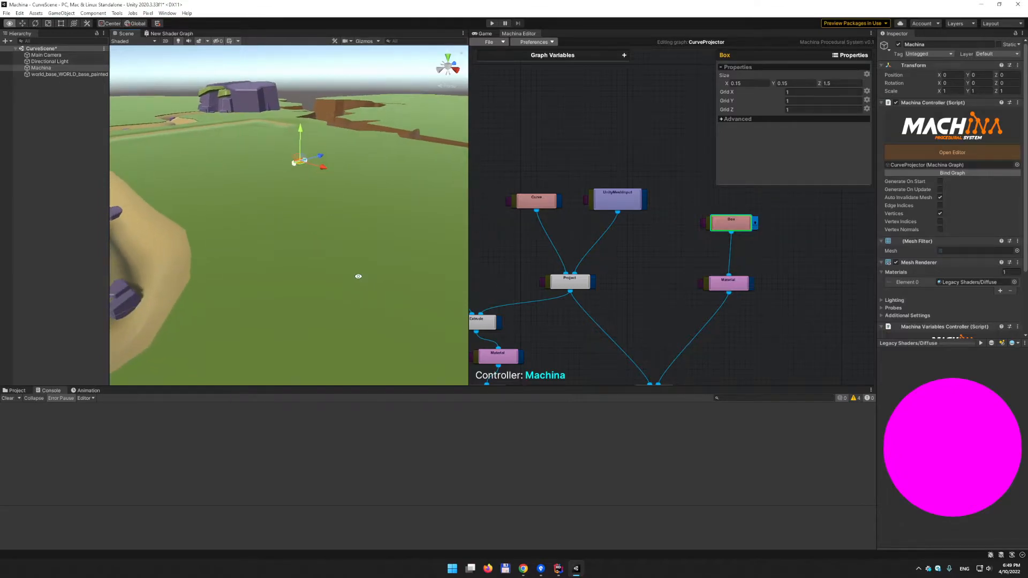
alt+drag(359, 276, 326, 230)
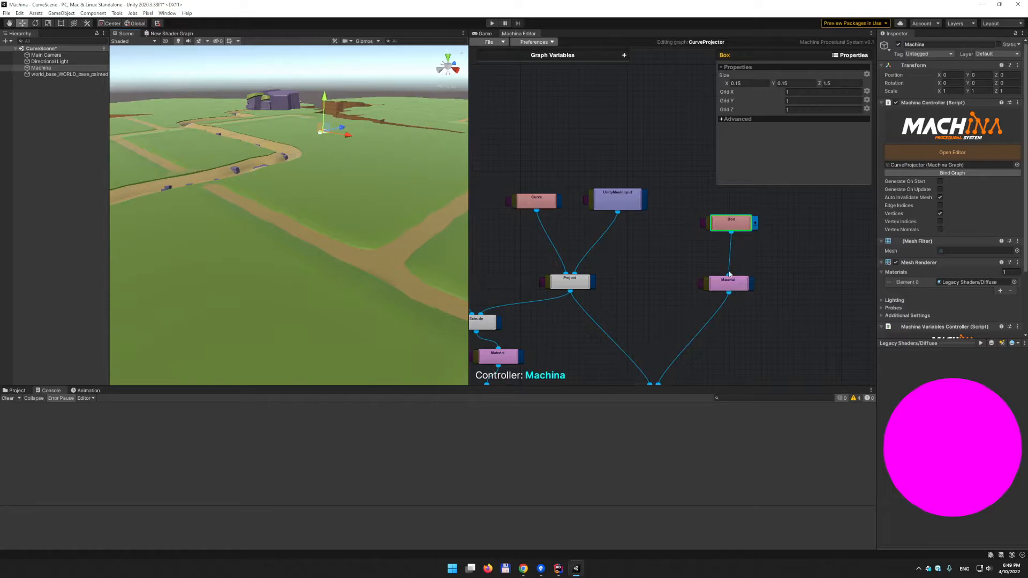
- Confirm WoodMaterial on the Material node and view the wooden plank up close
click(754, 287)
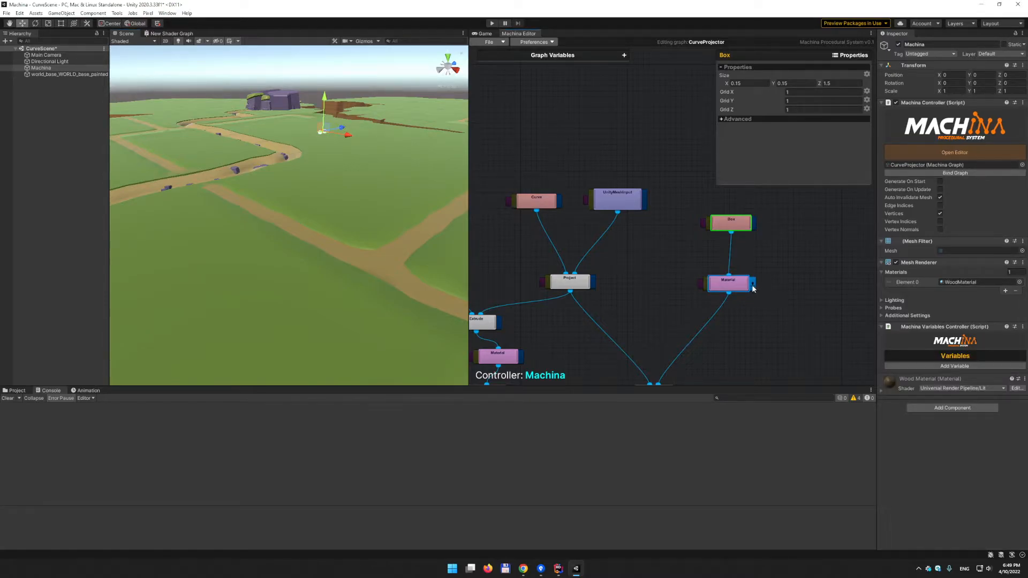
alt+middle_drag(335, 151, 299, 254)
alt+right_drag(321, 241, 502, 208)
alt+middle_drag(377, 243, 372, 215)
alt+right_drag(371, 216, 438, 216)
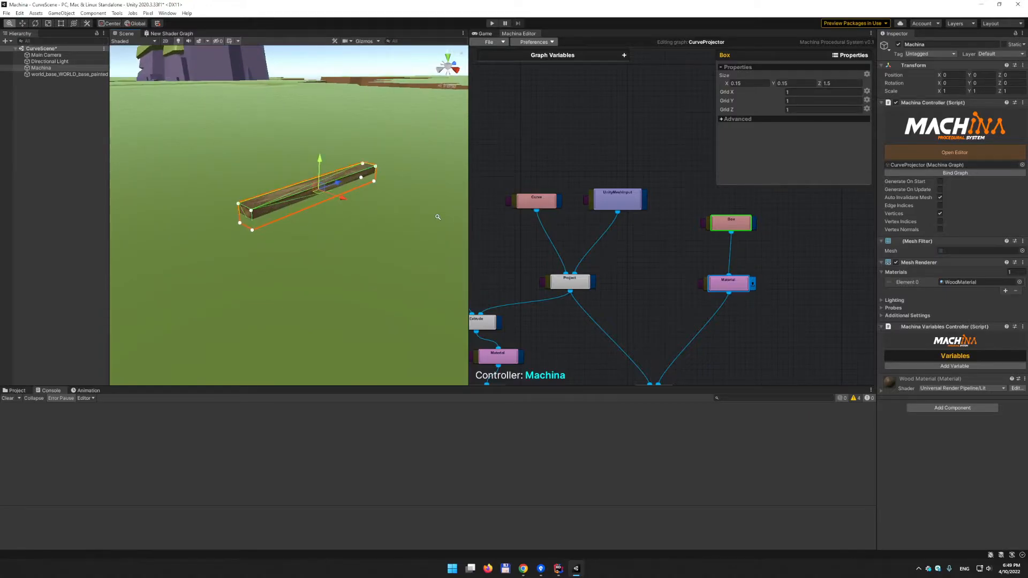
alt+right_drag(374, 223, 287, 337)
alt+middle_drag(287, 337, 311, 271)
middle_drag(657, 307, 678, 222)
click(593, 208)
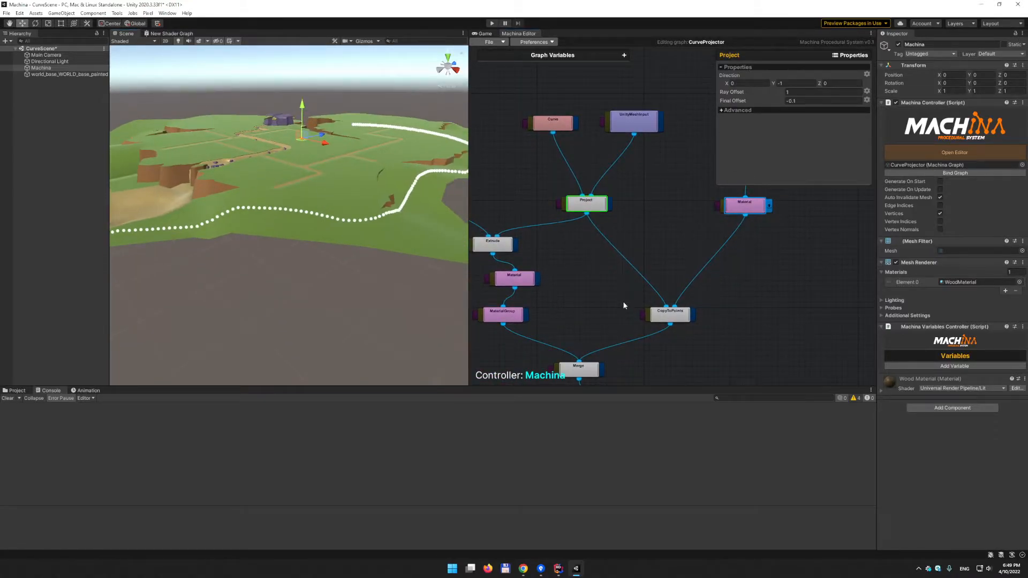
- Select the CopyToPoints node and untick Vertices to hide the vertex dots
click(676, 318)
alt+drag(193, 158, 291, 199)
alt+scroll(292, 200, up, 5)
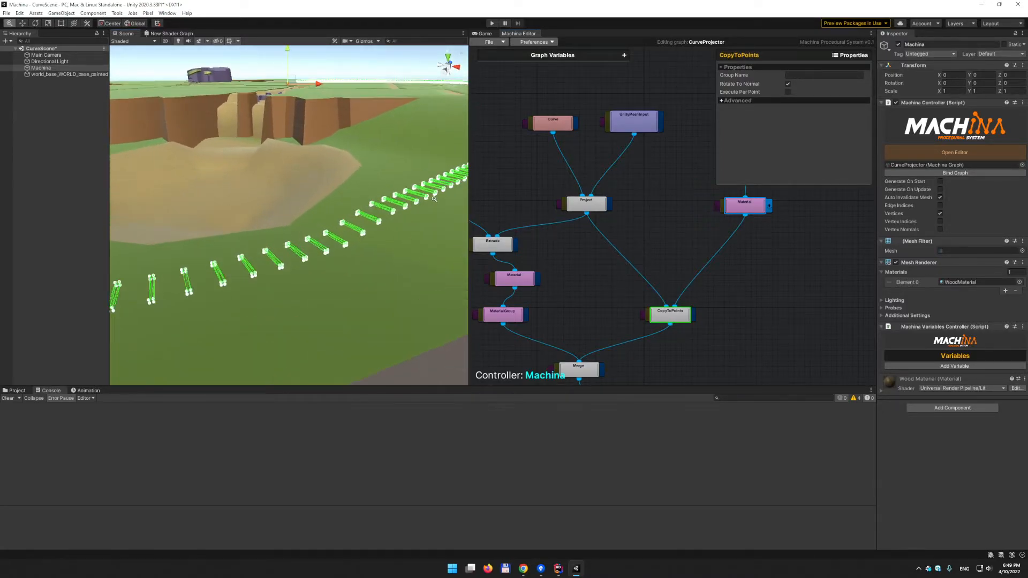
click(940, 213)
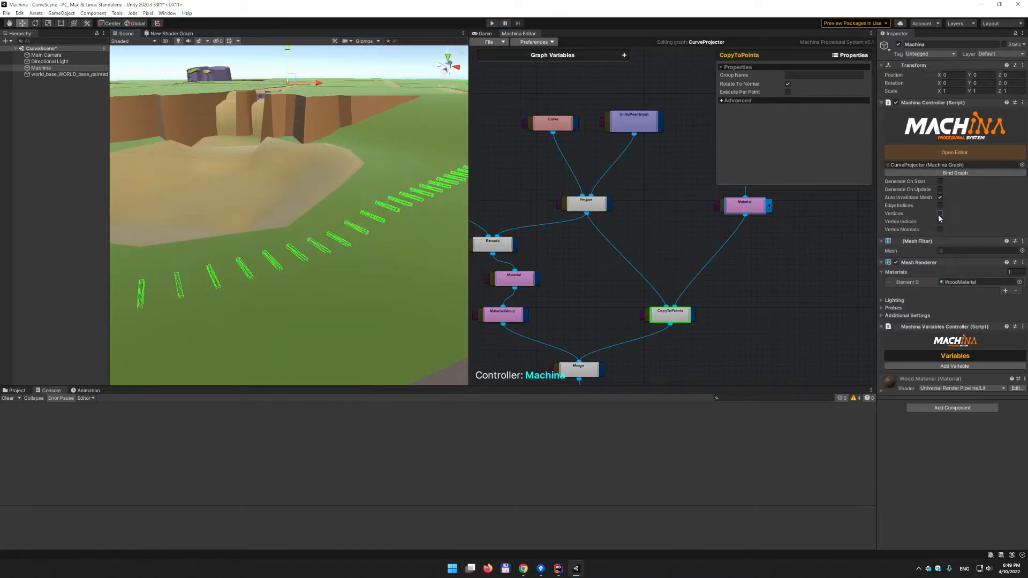
alt+scroll(295, 207, up, 3)
alt+scroll(299, 206, down, 6)
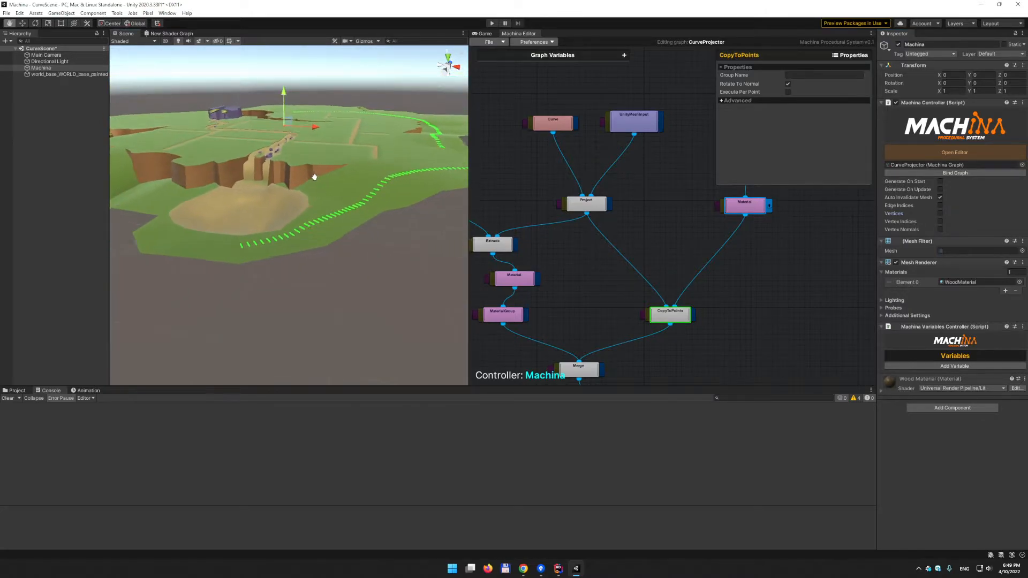
- Deselect the nodes and the Machina object to view the clean plank track
alt+drag(298, 206, 270, 141)
alt+scroll(310, 238, up, 6)
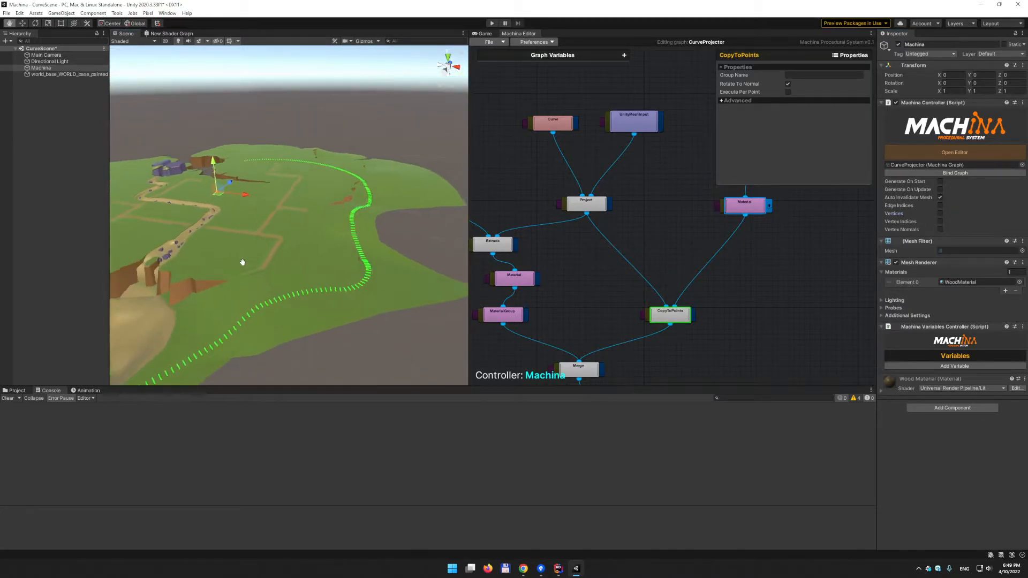
alt+scroll(348, 210, down, 3)
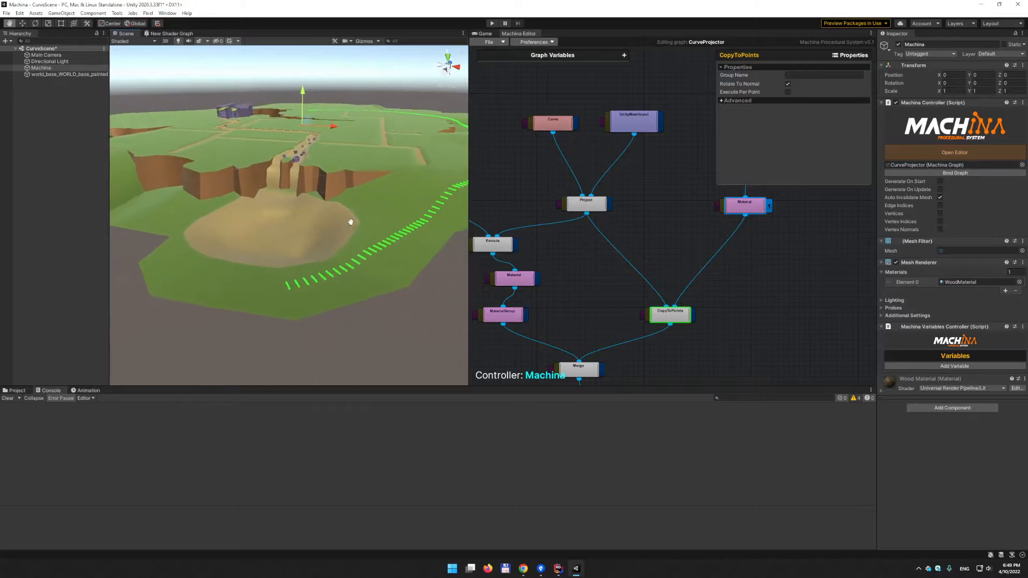
click(695, 316)
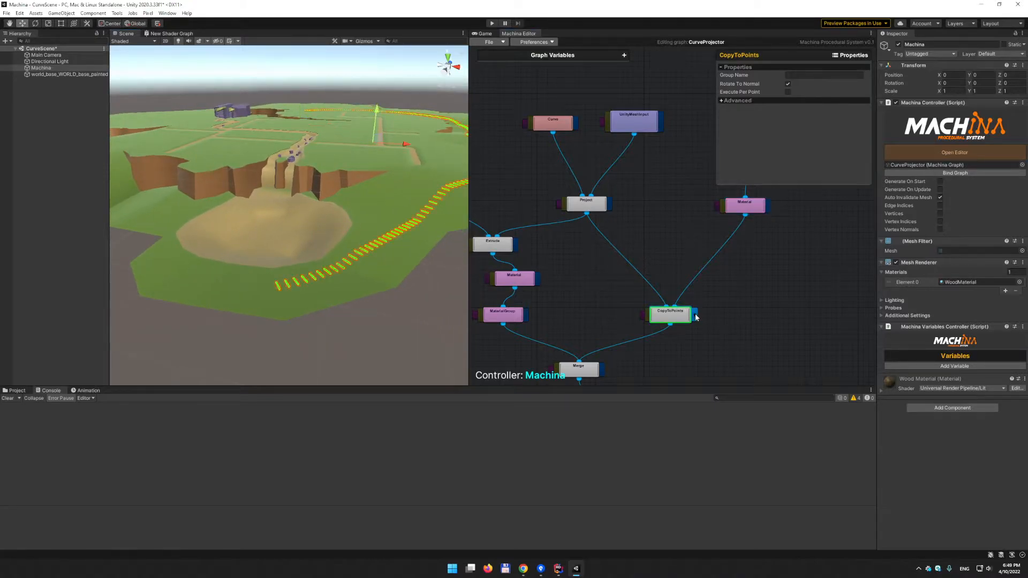
click(552, 306)
alt+drag(439, 278, 377, 273)
click(360, 282)
alt+scroll(385, 267, up, 5)
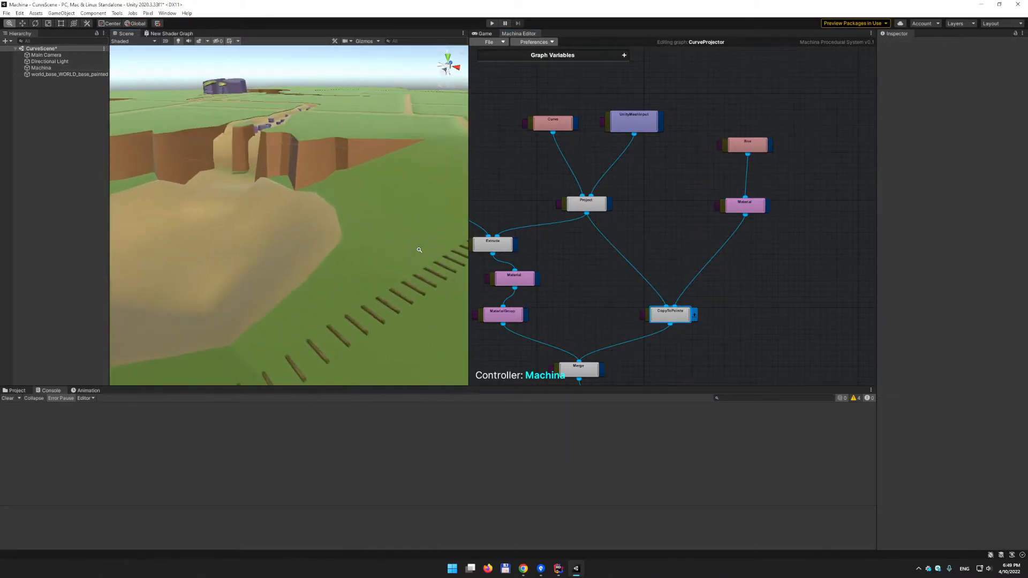
- Orbit around the plank track, then show the Curve node's BEZIER, 200-segment, UNIFORM settings
alt+scroll(383, 247, down, 5)
alt+drag(371, 245, 229, 281)
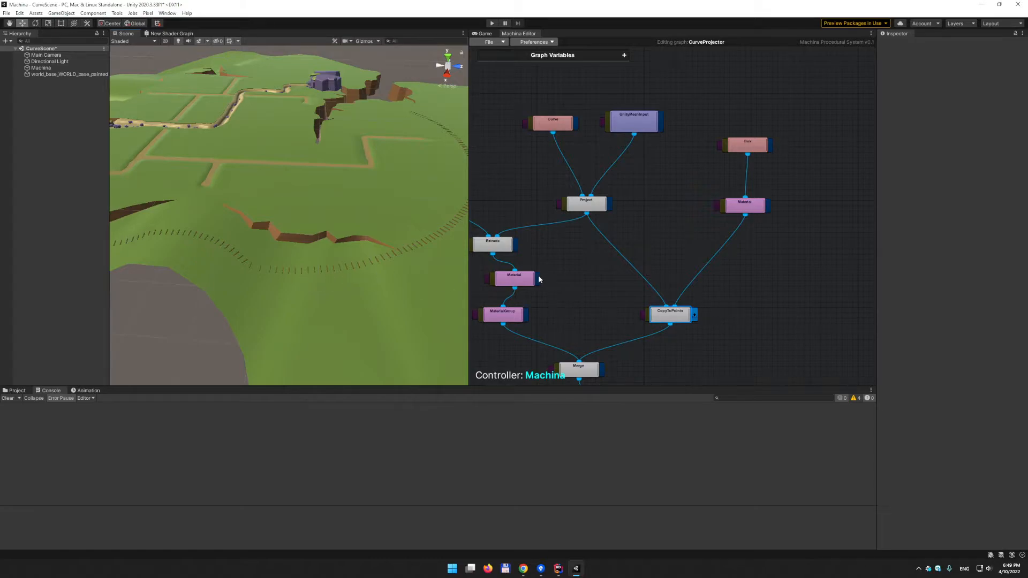
alt+drag(275, 273, 327, 270)
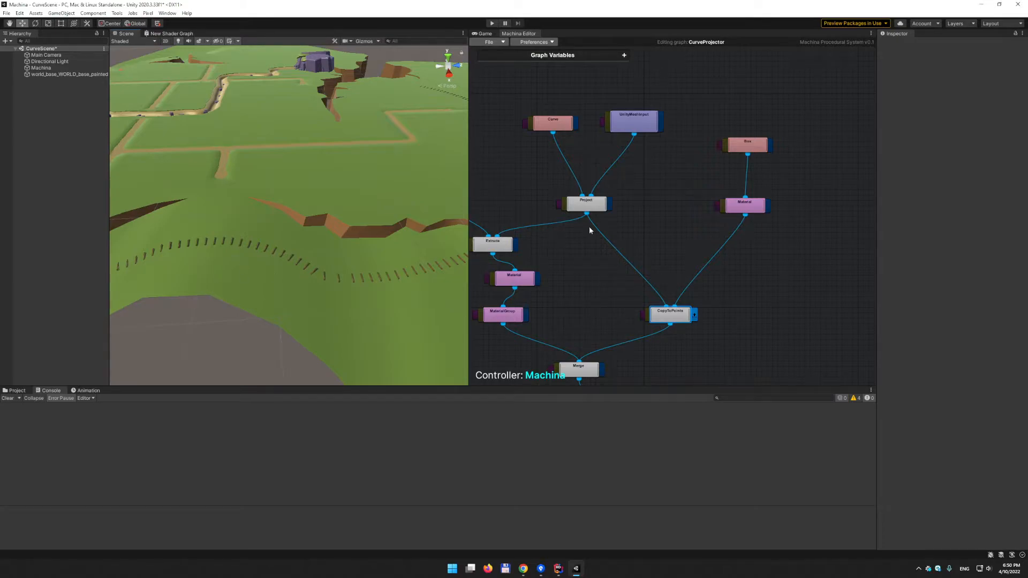
click(549, 129)
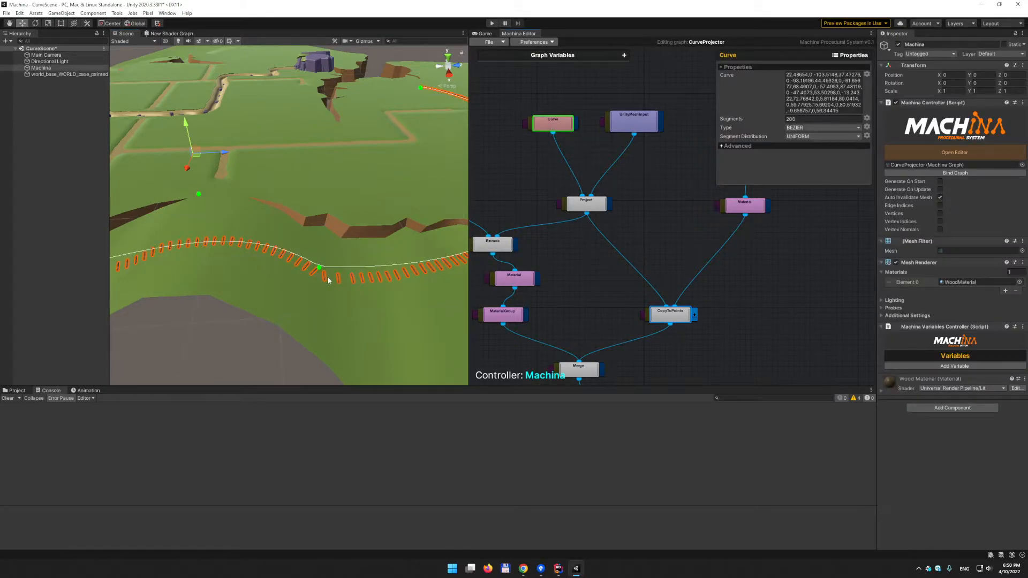
- View the track up close and open the Curve node's Segment Distribution choices
middle_drag(228, 279, 309, 301)
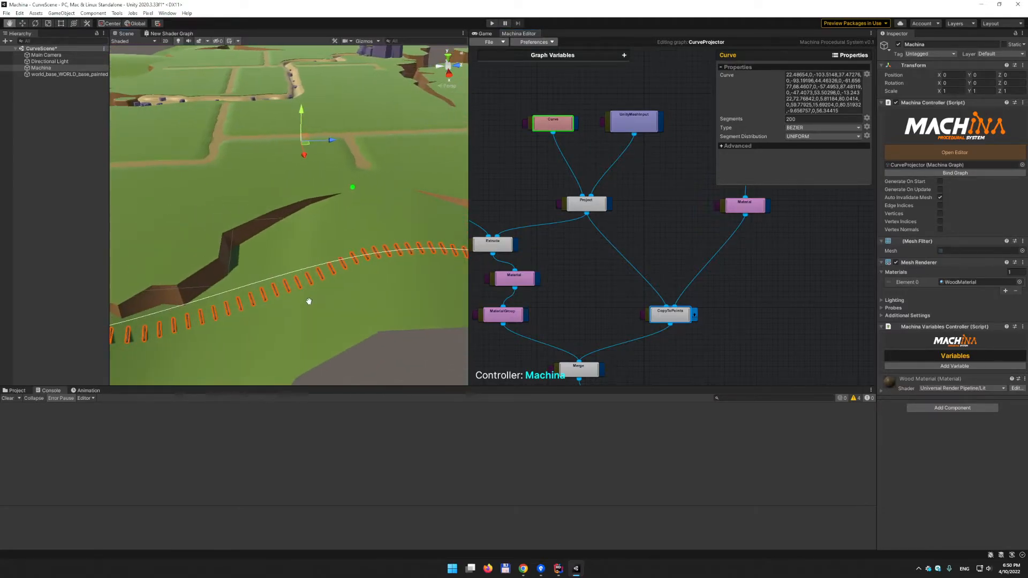
mouse_move(309, 301)
alt+mouse_down()
mouse_move(349, 315)
mouse_move(283, 314)
mouse_move(307, 318)
alt+mouse_up()
alt+drag(372, 323, 324, 319)
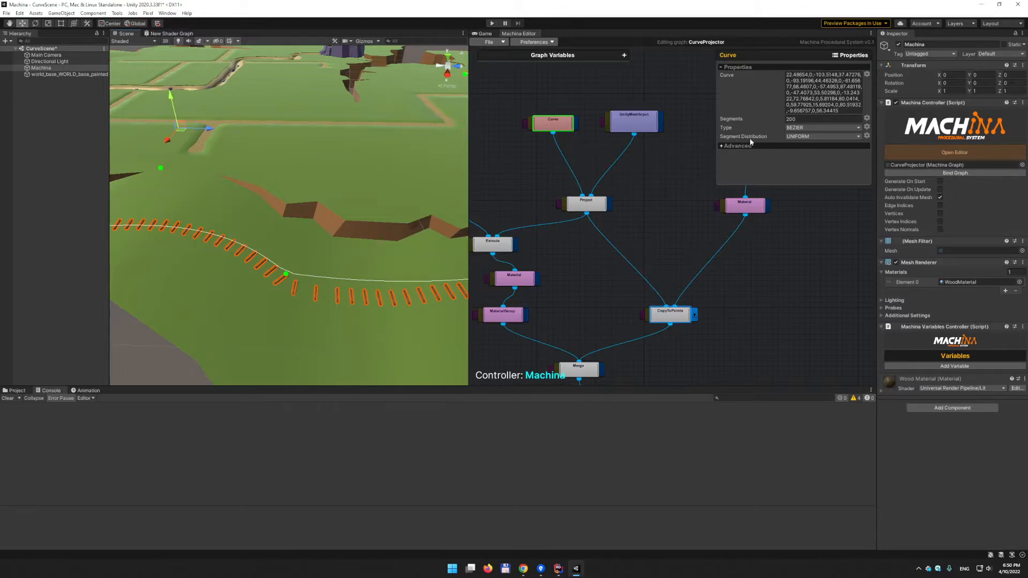
click(822, 136)
- Set the curve's Segment Distribution to LINEAR and orbit around the resulting track
click(803, 149)
alt+drag(405, 210, 323, 219)
scroll(324, 219, down, 5)
middle_drag(343, 186, 291, 206)
scroll(270, 248, up, 5)
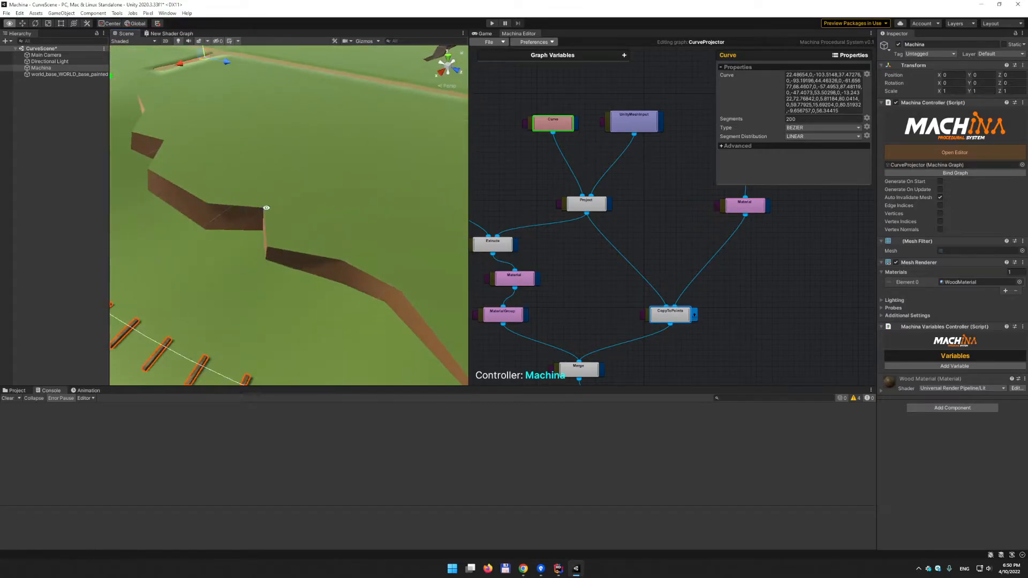
scroll(291, 206, down, 5)
alt+drag(214, 218, 369, 251)
alt+drag(308, 184, 362, 224)
scroll(375, 161, up, 5)
middle_drag(380, 141, 303, 179)
alt+drag(303, 179, 377, 197)
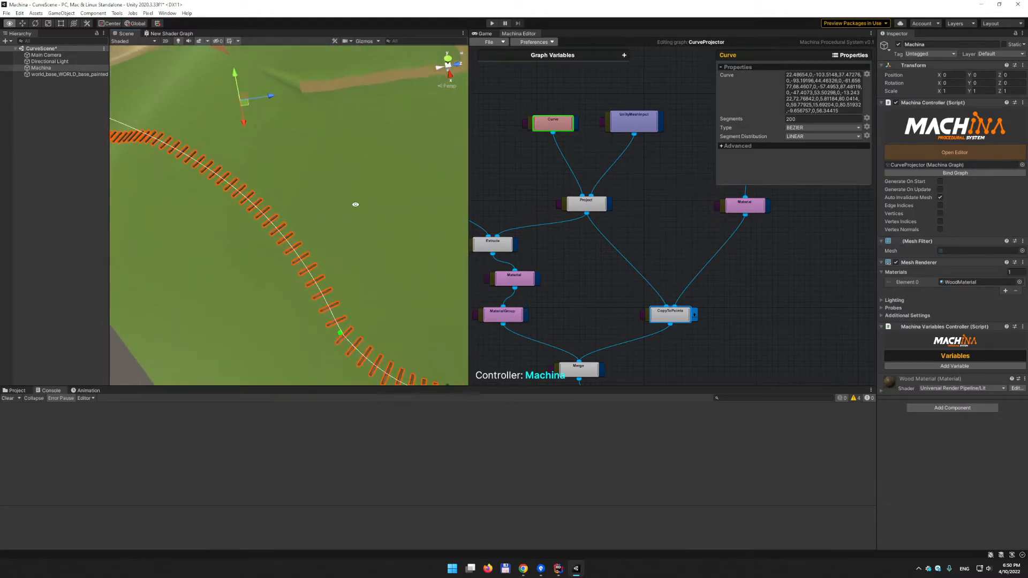
- Pull one green Bezier control point downward to reshape the track across the terrain
middle_drag(392, 289, 316, 235)
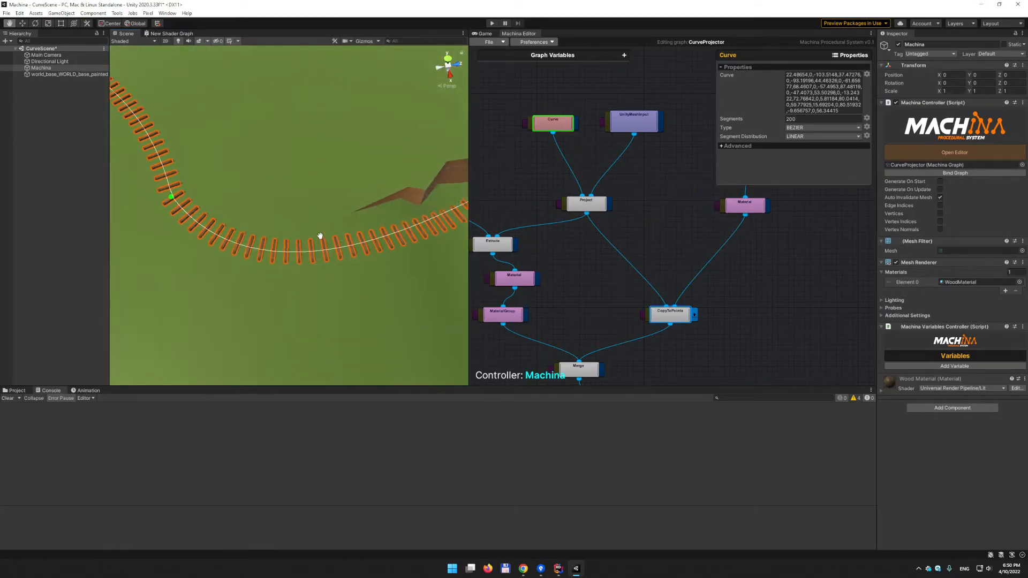
middle_drag(382, 249, 312, 259)
middle_drag(455, 268, 403, 262)
alt+drag(404, 261, 372, 287)
mouse_move(396, 316)
middle_down()
mouse_move(336, 244)
mouse_move(353, 251)
middle_up()
scroll(318, 248, down, 3)
middle_drag(380, 219, 270, 211)
alt+right_drag(331, 219, 182, 217)
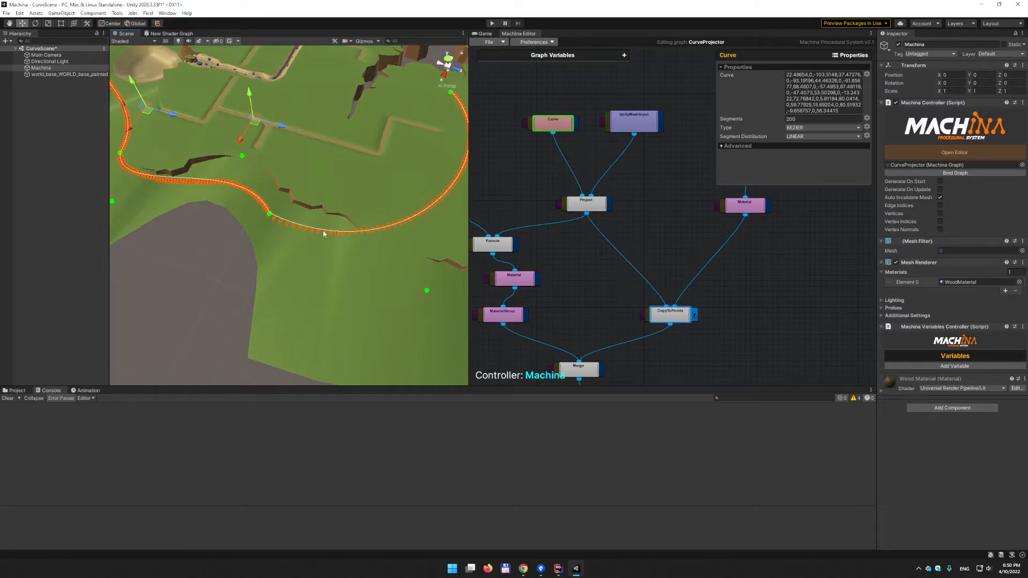
drag(242, 156, 243, 164)
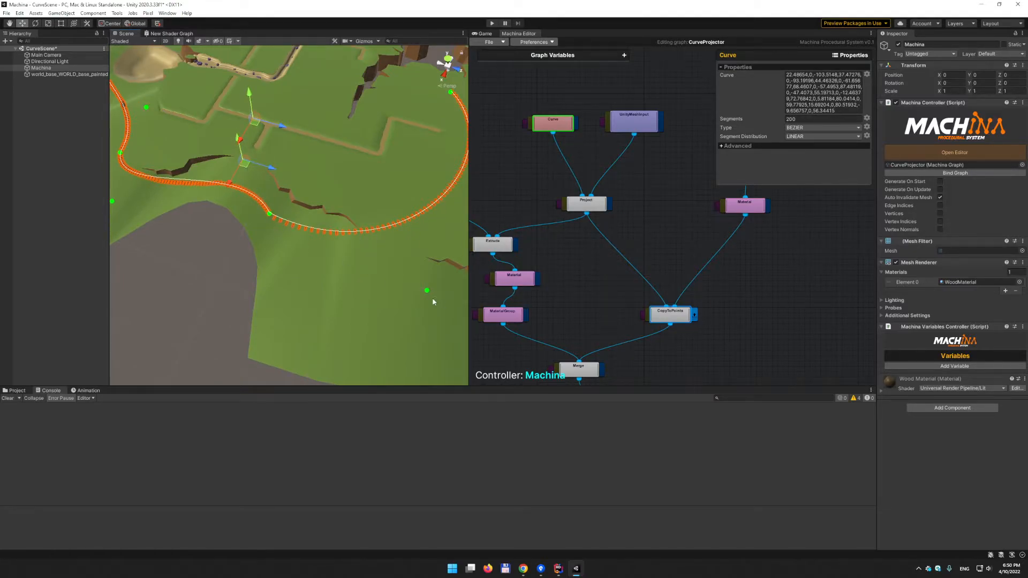
alt+right_drag(306, 230, 483, 197)
alt+drag(327, 191, 328, 170)
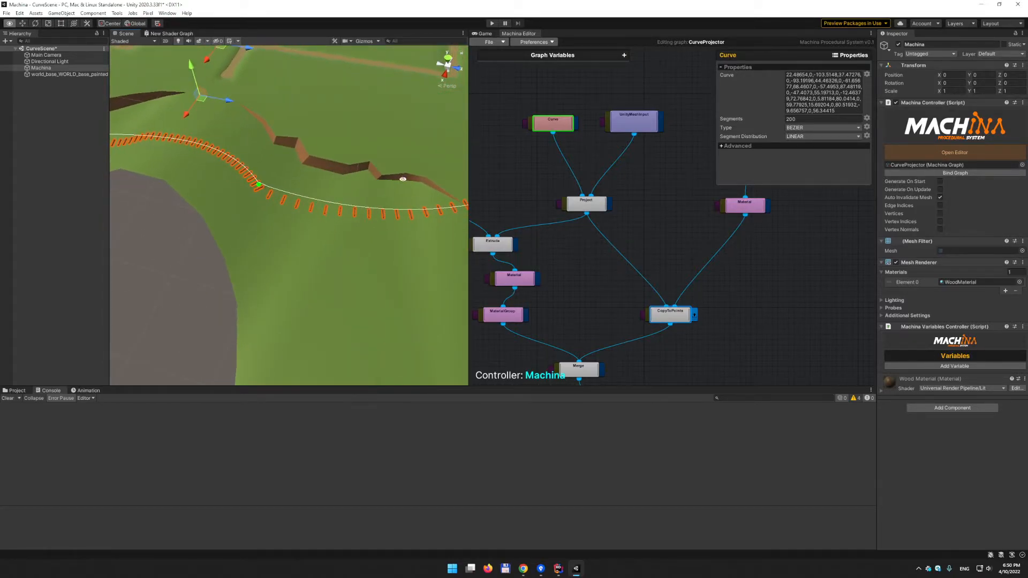
alt+middle_drag(326, 136, 319, 150)
alt+right_drag(320, 150, 179, 96)
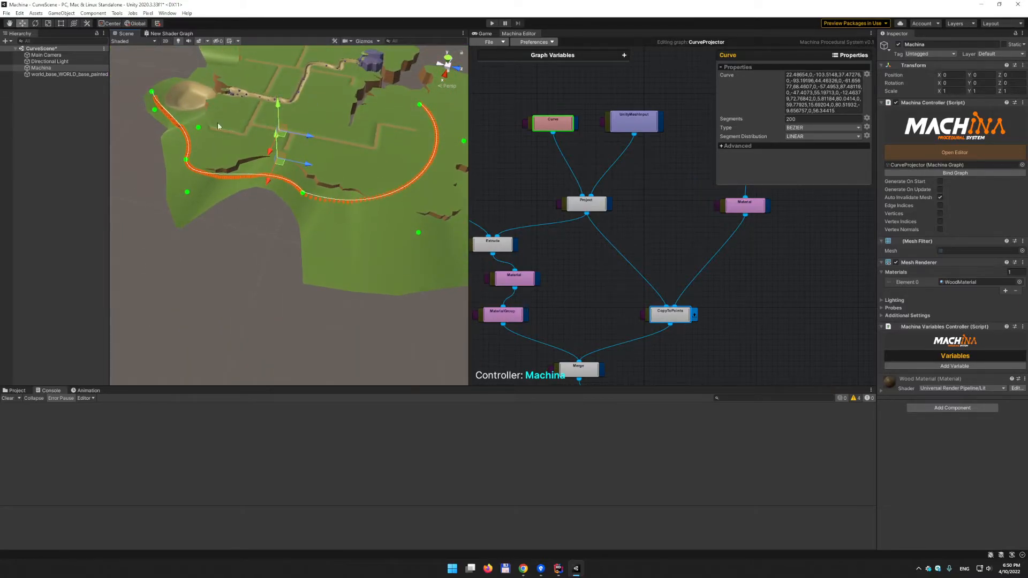
alt+drag(410, 110, 291, 190)
scroll(292, 190, up, 8)
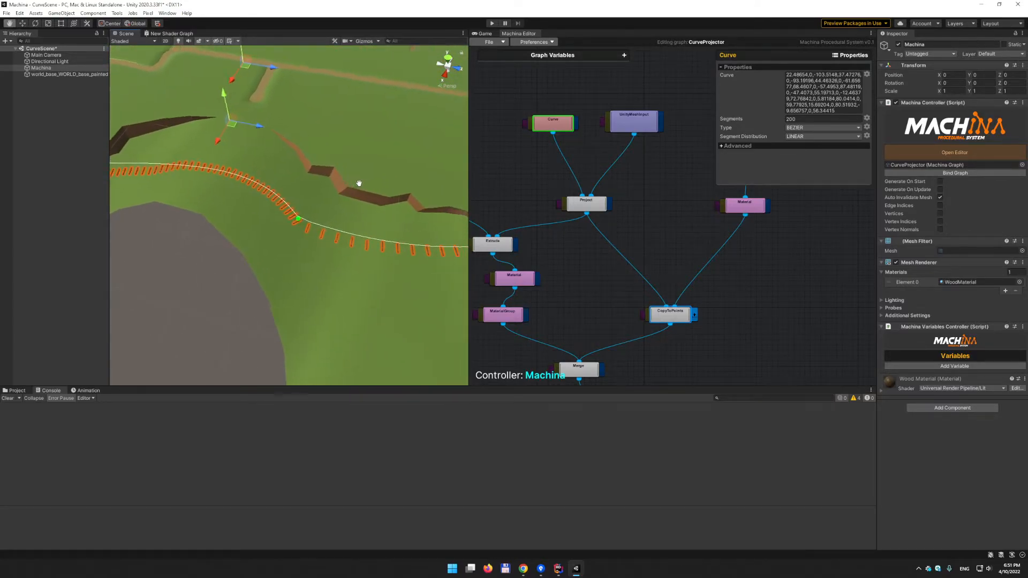
scroll(274, 183, up, 4)
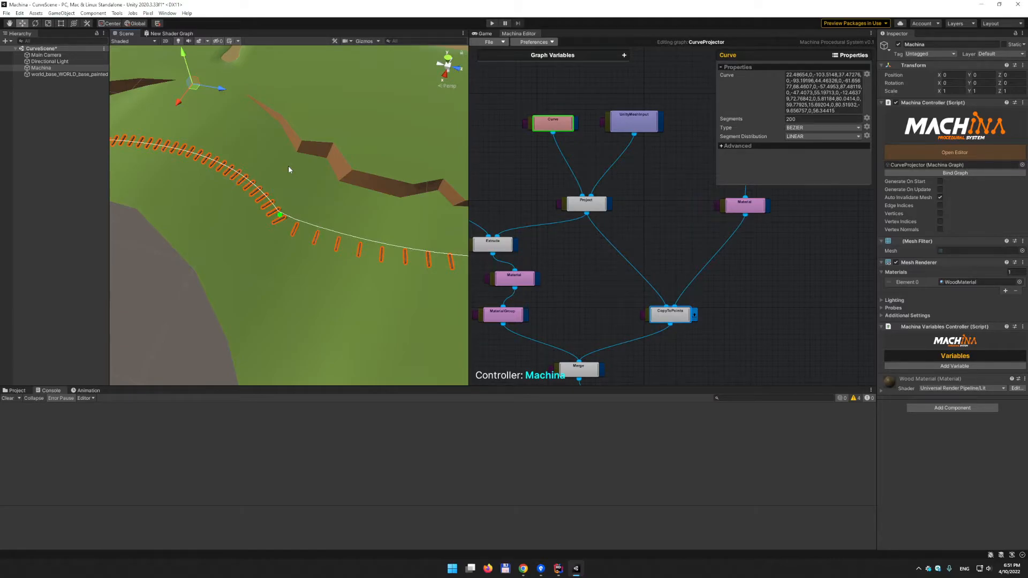
middle_drag(288, 169, 332, 172)
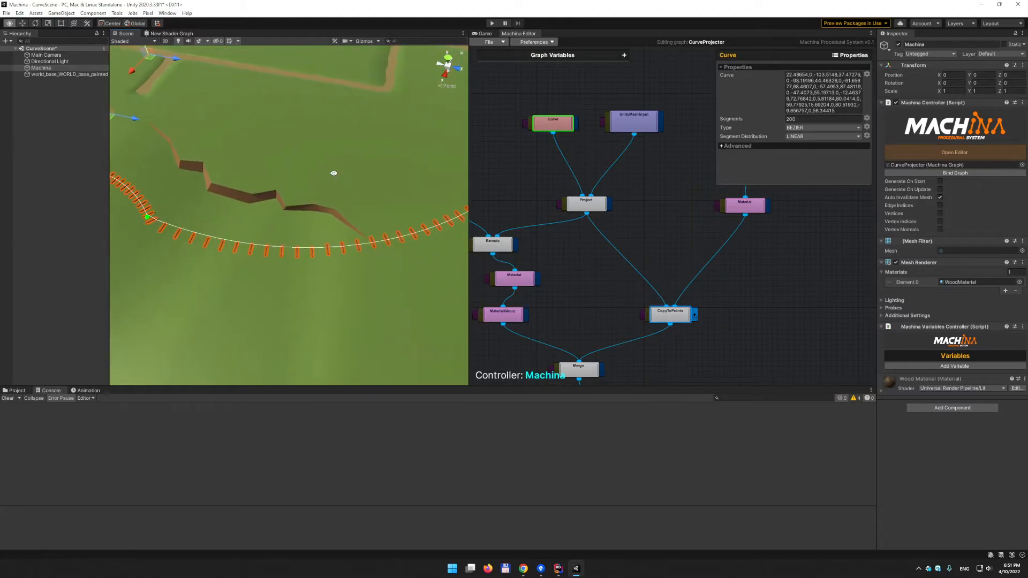
scroll(321, 176, down, 5)
alt+drag(274, 198, 279, 199)
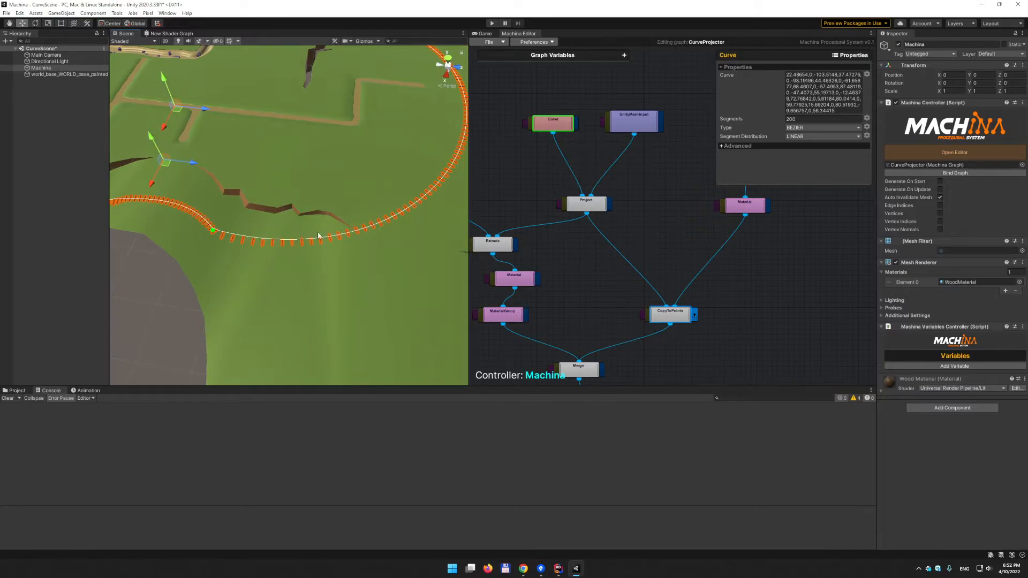
alt+drag(374, 243, 271, 232)
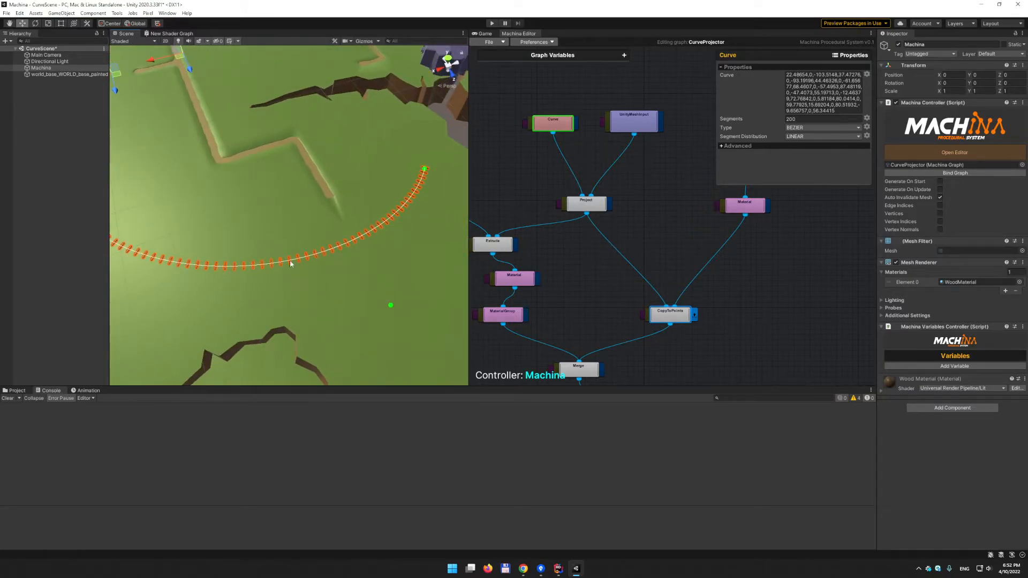
alt+drag(170, 227, 378, 241)
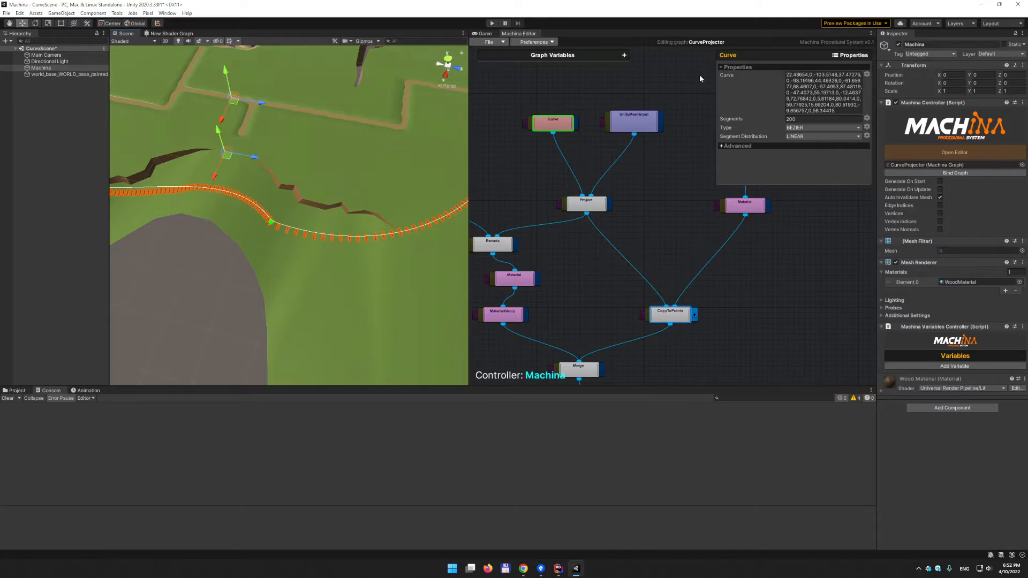
- Change Segment Distribution from LINEAR to UNIFORM and check the evenly spaced planks along the track
click(806, 137)
click(814, 155)
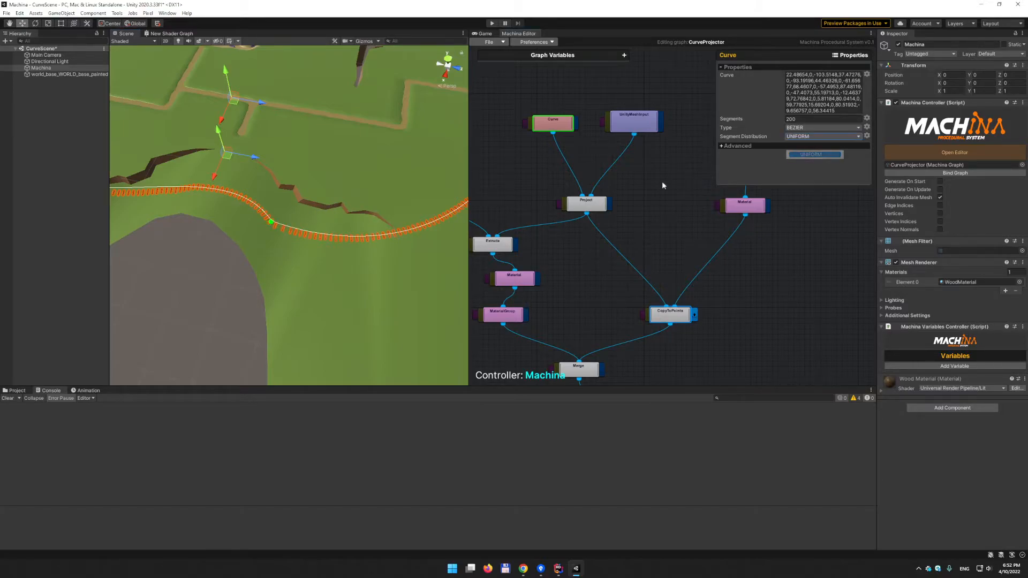
alt+drag(380, 201, 289, 183)
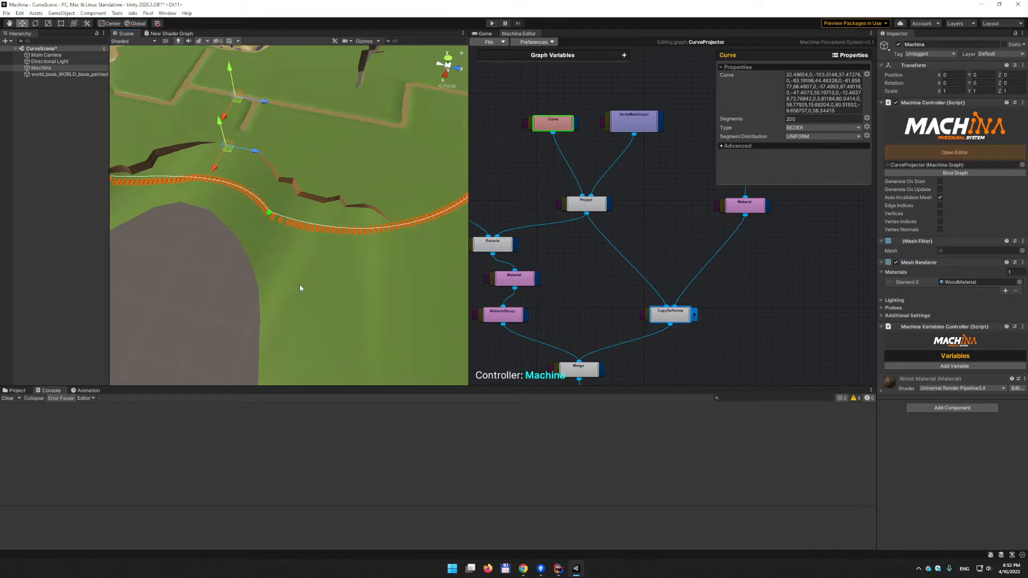
alt+drag(268, 254, 351, 243)
middle_drag(282, 255, 326, 228)
scroll(326, 229, down, 5)
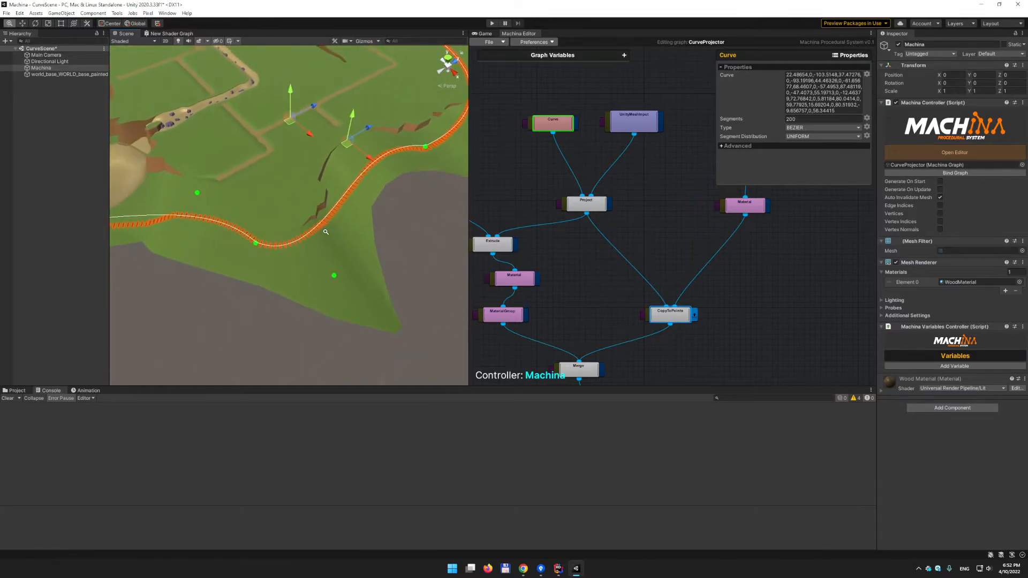
middle_drag(255, 219, 347, 178)
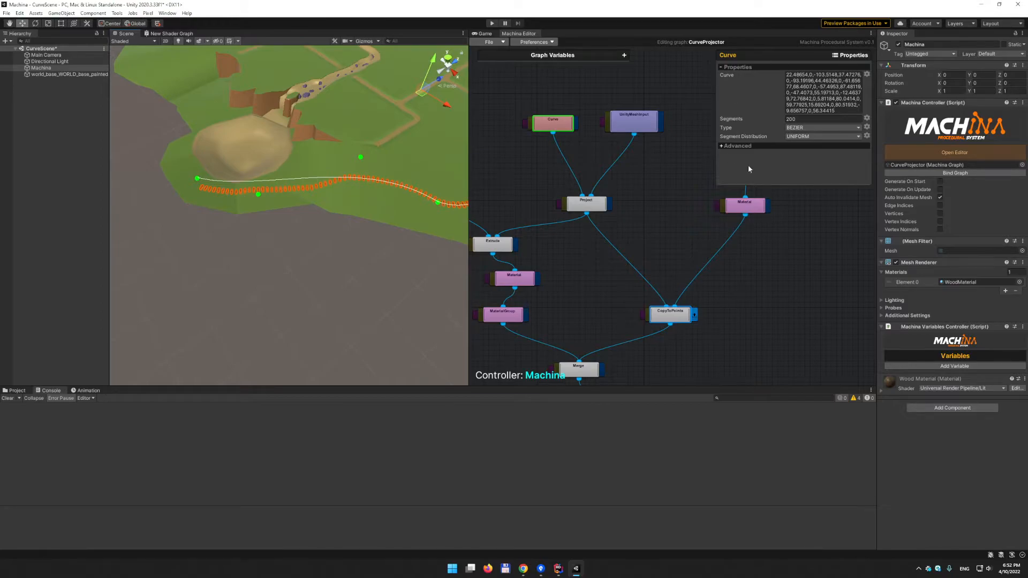
- Expand the Curve node's Advanced foldout, showing Arc Length Precision 100, Id and Cache Output
click(730, 146)
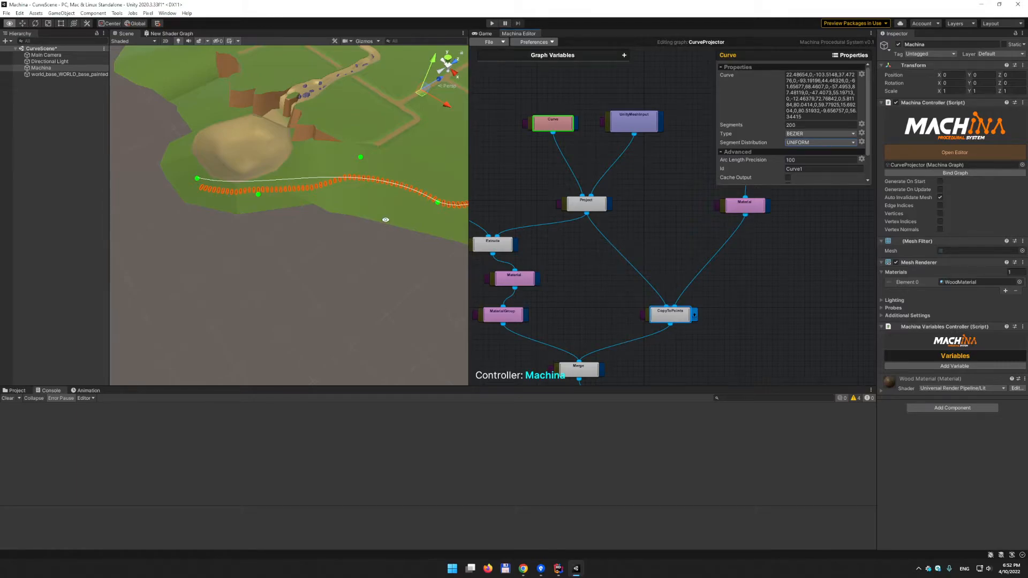
alt+drag(385, 221, 261, 227)
alt+drag(397, 246, 282, 217)
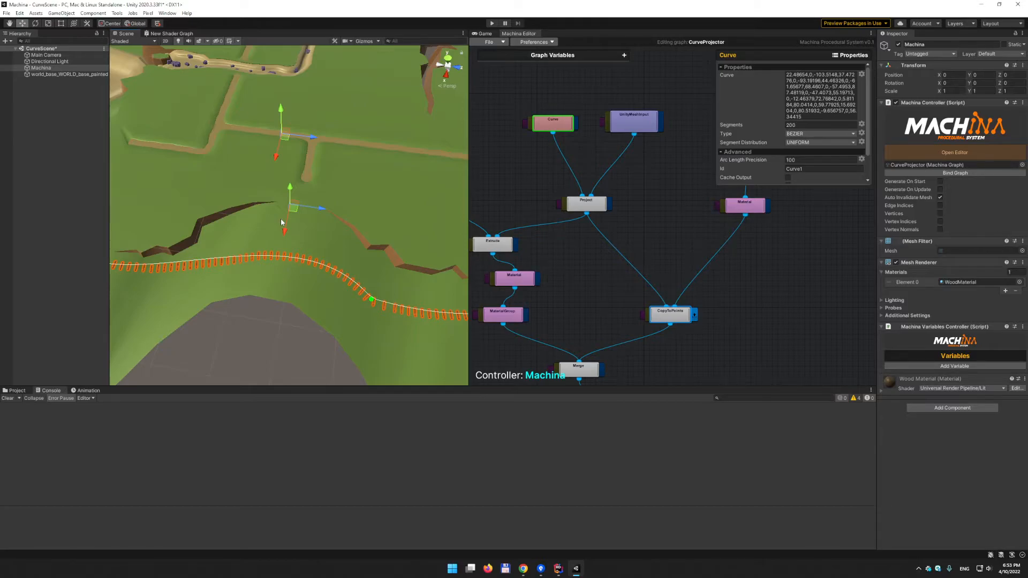
alt+drag(356, 236, 304, 218)
alt+drag(258, 245, 285, 176)
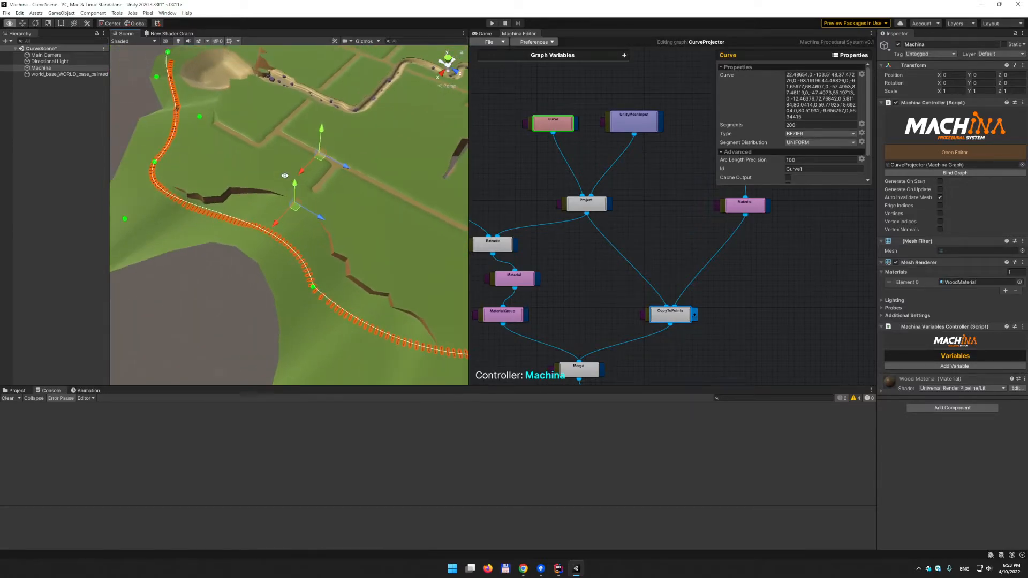
alt+middle_drag(389, 234, 357, 225)
alt+drag(284, 204, 328, 218)
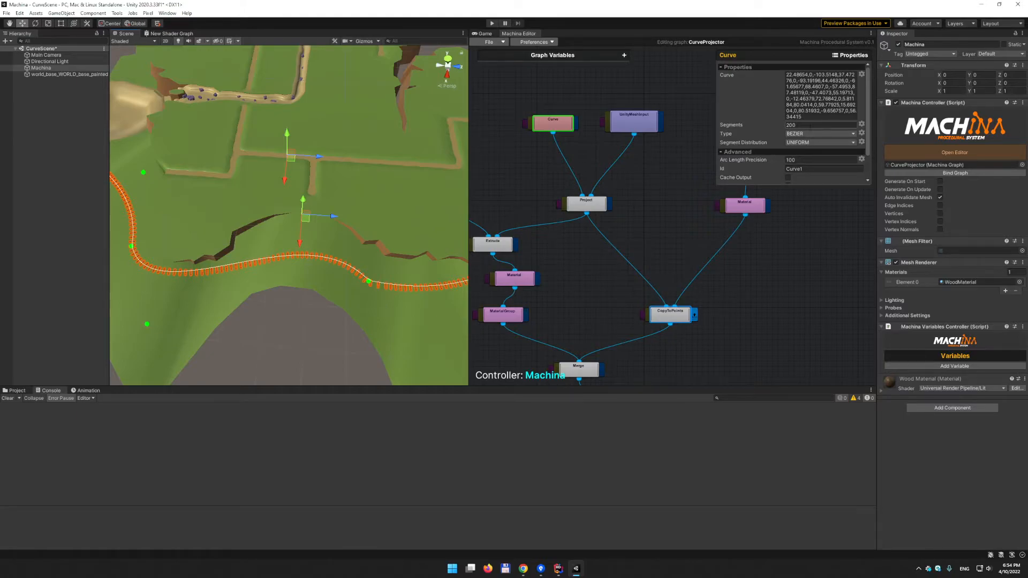
click(811, 160)
click(810, 125)
middle_drag(460, 238, 320, 196)
scroll(385, 222, up, 3)
middle_drag(386, 222, 374, 204)
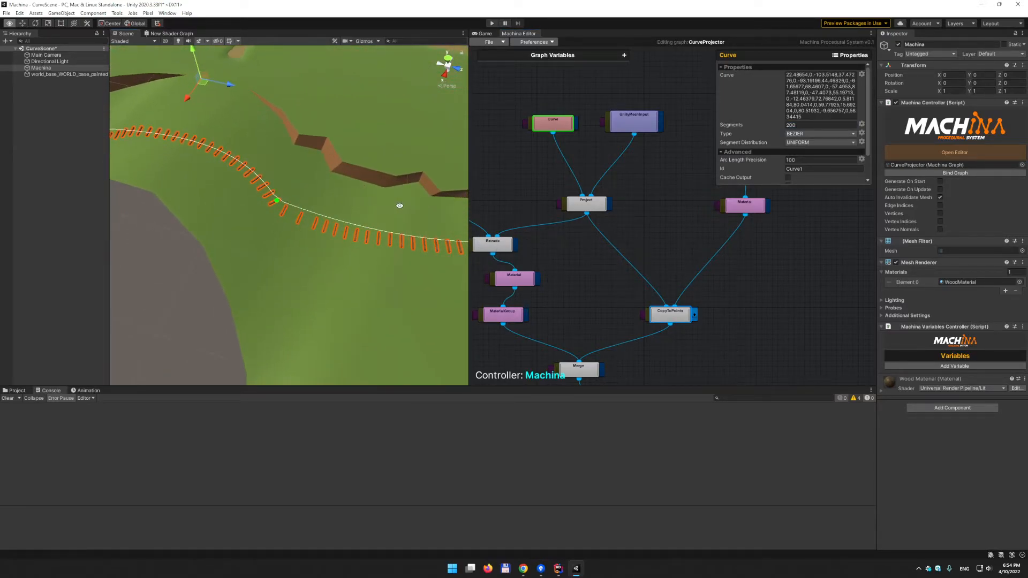
- Start entering a new Arc Length Precision value on the Curve node
click(814, 160)
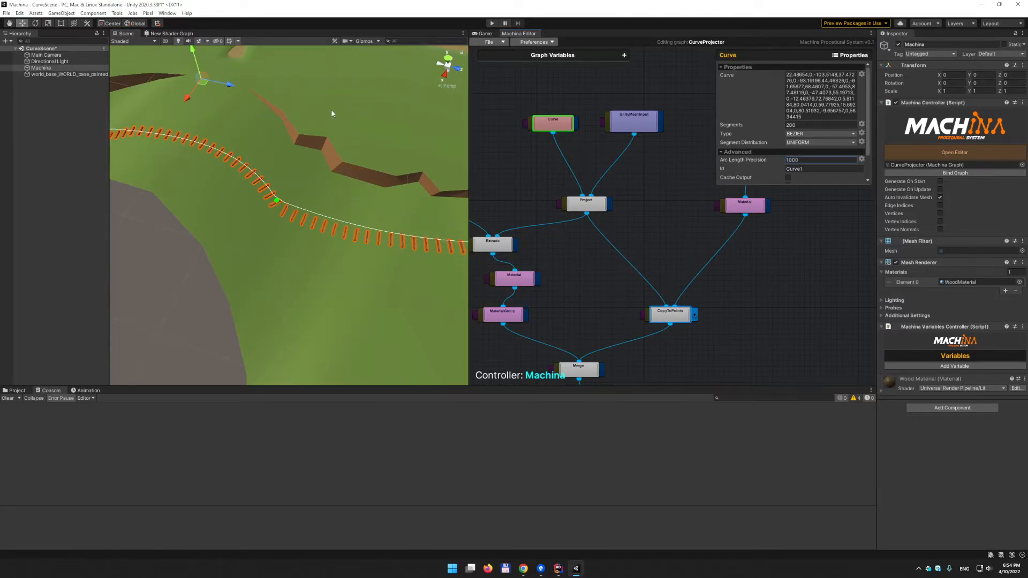
alt+drag(259, 123, 301, 165)
scroll(308, 161, up, 3)
mouse_move(321, 152)
middle_down()
mouse_move(380, 141)
mouse_move(397, 152)
middle_up()
middle_drag(227, 128, 337, 131)
middle_drag(407, 143, 274, 144)
alt+drag(354, 140, 332, 177)
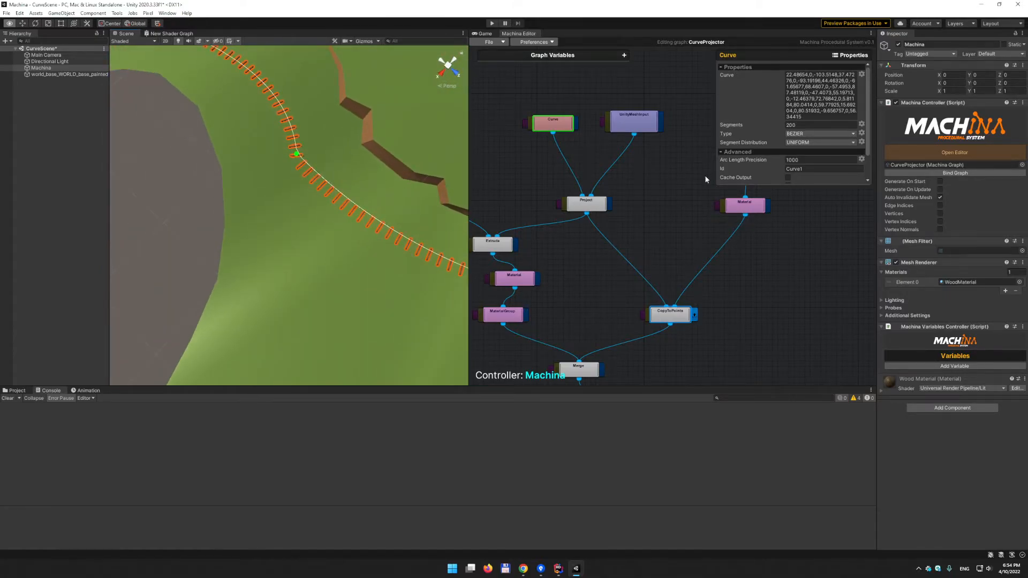
click(815, 159)
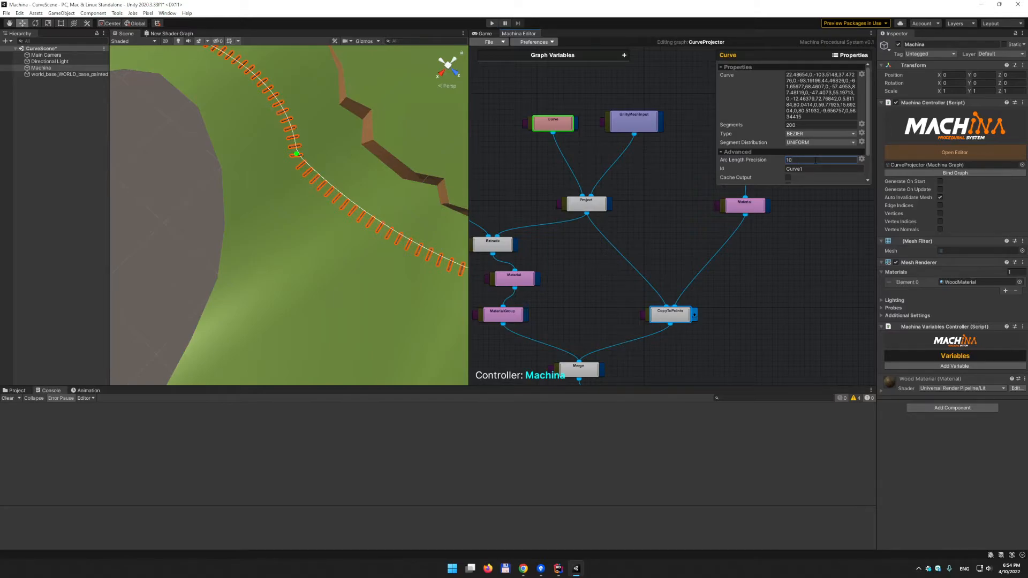
alt+drag(313, 130, 402, 159)
mouse_move(386, 159)
alt+right_down()
mouse_move(240, 168)
mouse_move(369, 167)
alt+right_up()
alt+drag(388, 167, 318, 199)
- Toggle Segment Distribution to LINEAR and back to UNIFORM, then inspect the sleepers
click(809, 143)
click(809, 153)
click(814, 143)
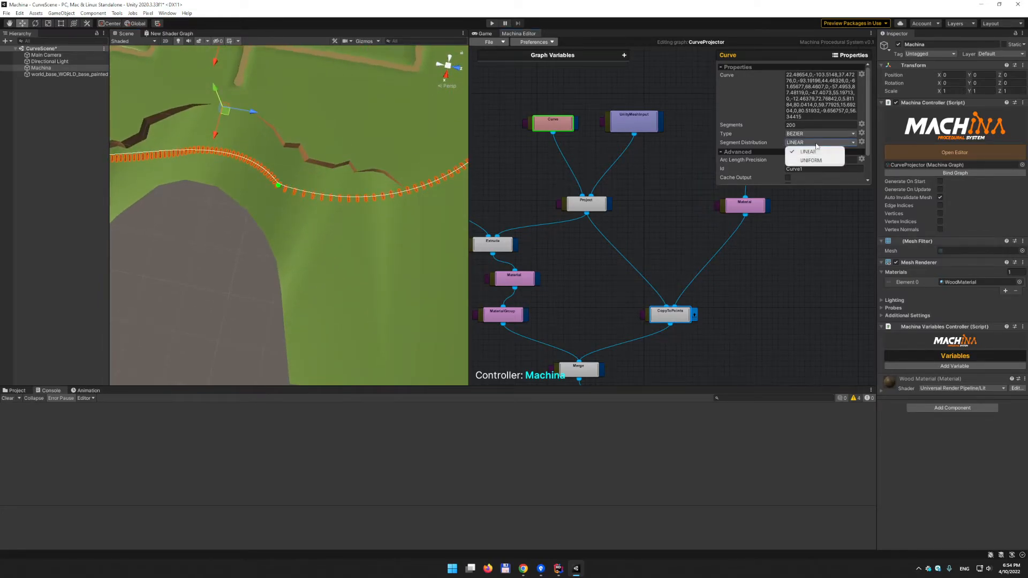
click(808, 154)
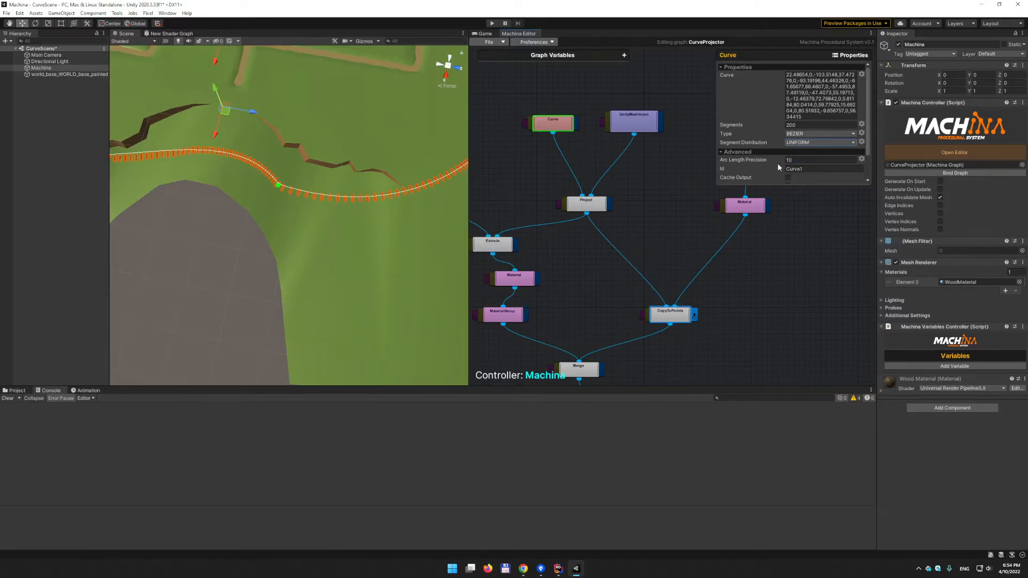
alt+drag(381, 132, 363, 117)
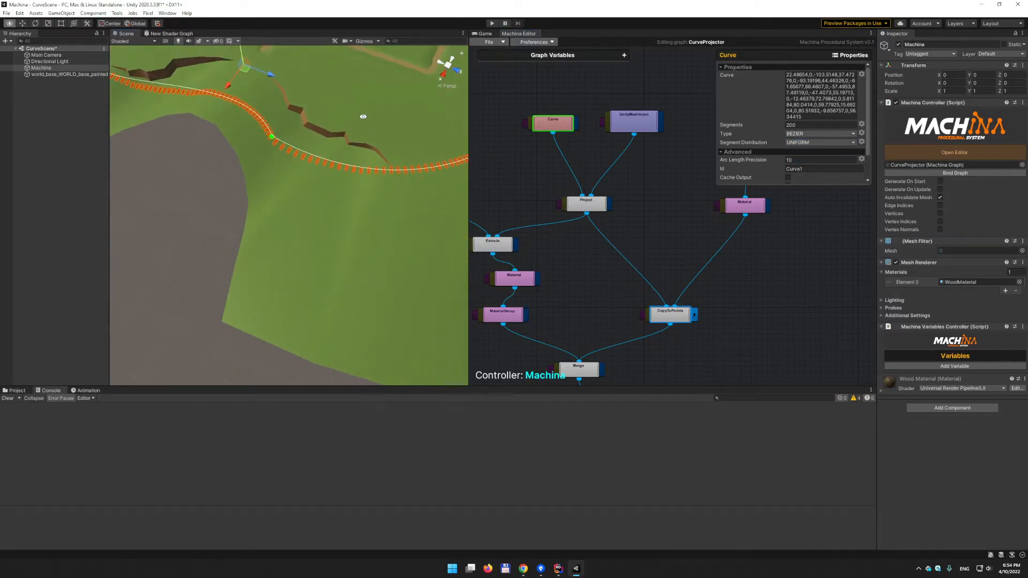
alt+right_drag(286, 123, 279, 122)
alt+drag(279, 122, 312, 116)
alt+right_drag(319, 167, 400, 170)
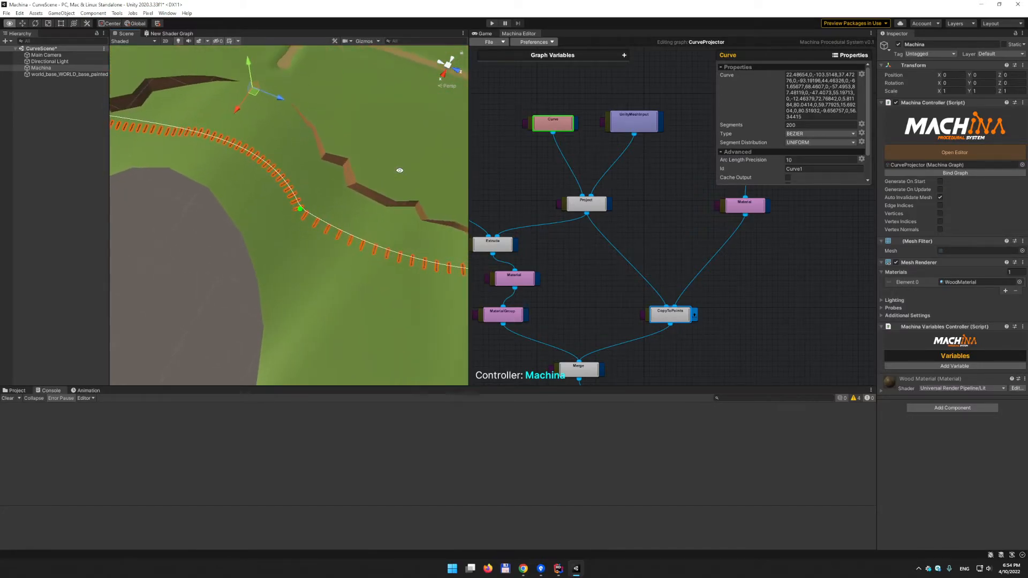
alt+scroll(399, 170, down, 12)
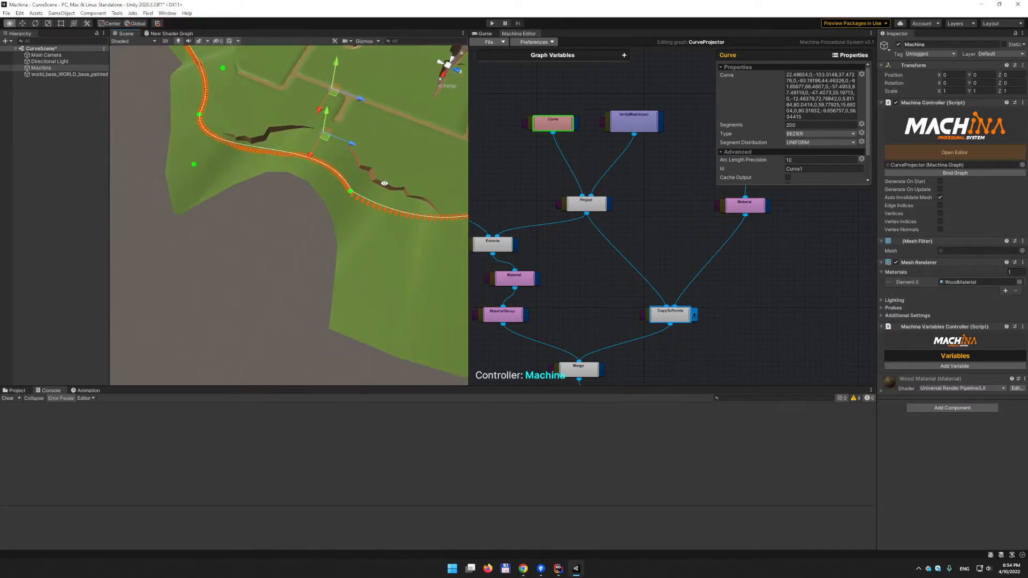
alt+right_drag(366, 157, 389, 155)
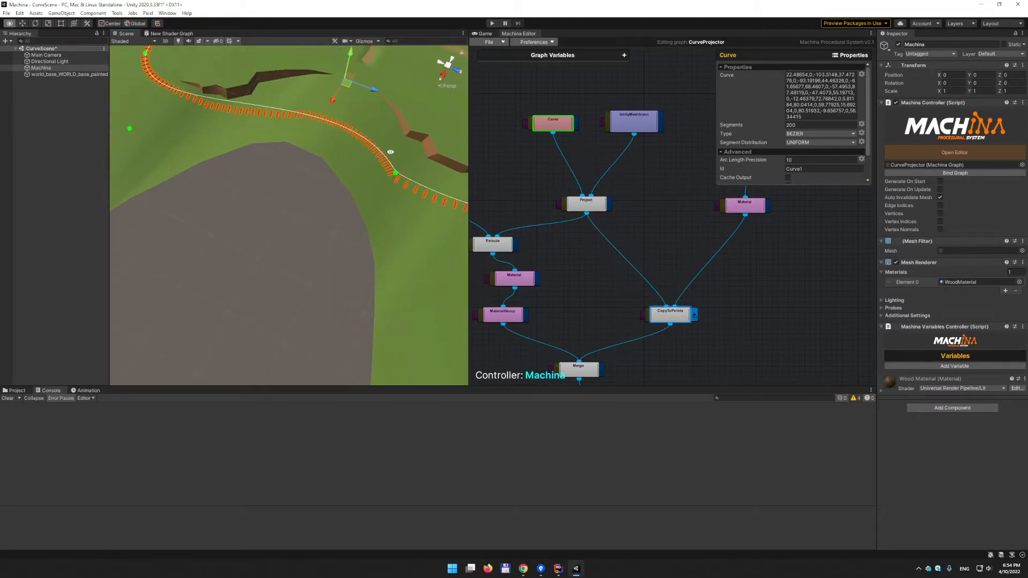
alt+middle_drag(390, 154, 253, 156)
alt+right_drag(252, 156, 344, 164)
alt+middle_drag(179, 133, 300, 164)
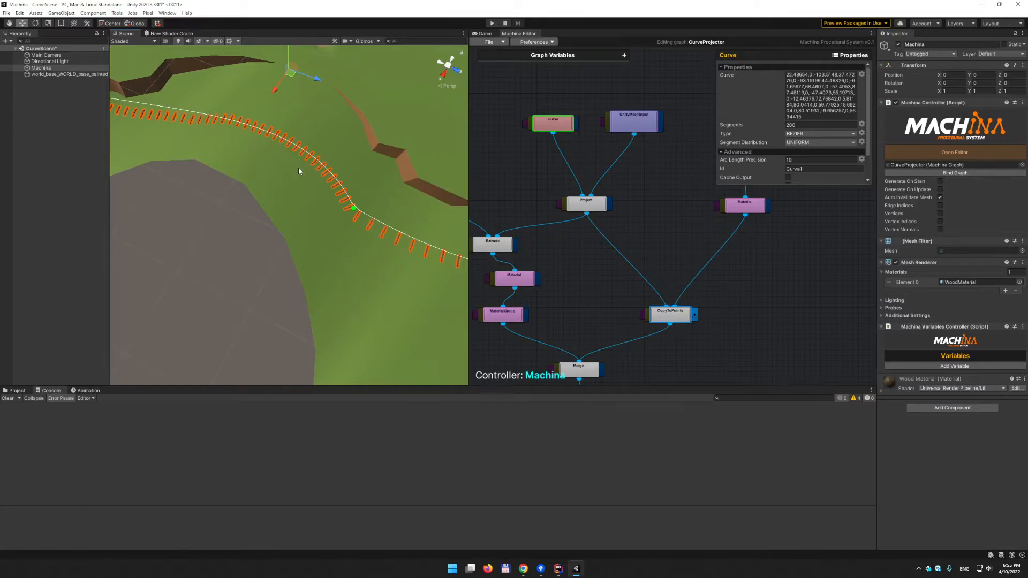
alt+drag(329, 185, 314, 179)
- Commit Arc Length Precision 1000 and view the curve from another direction
click(821, 160)
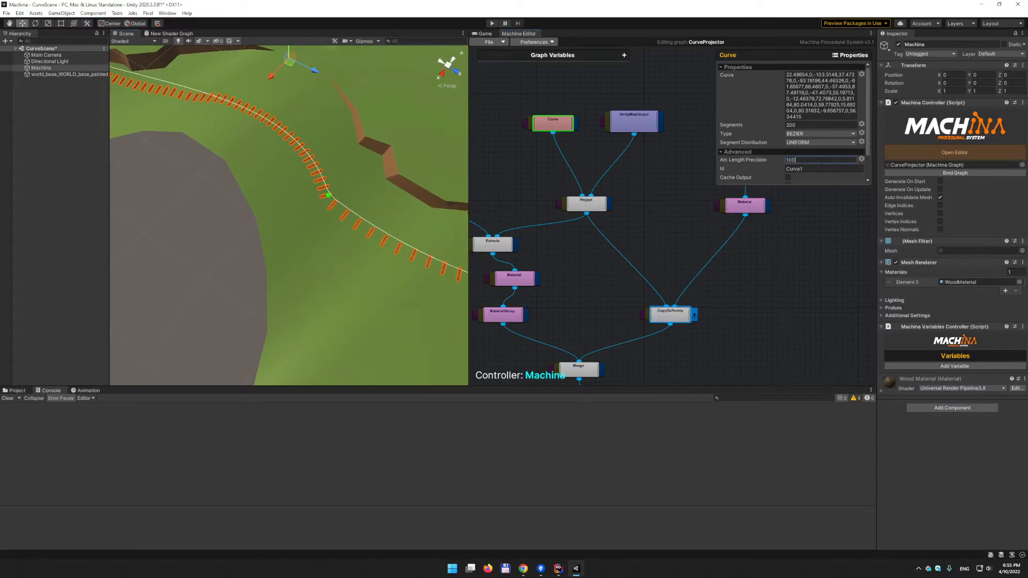
key(Return)
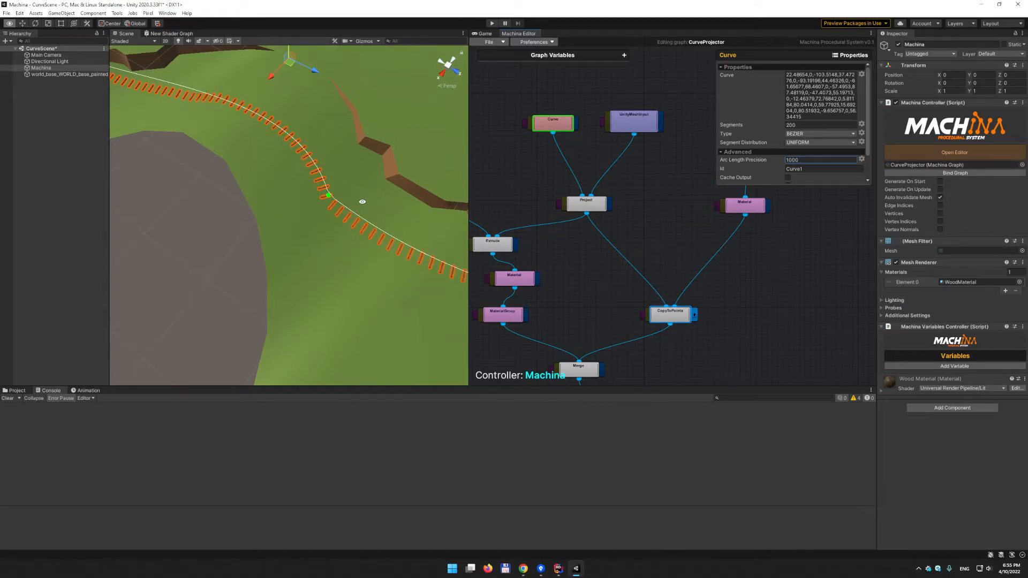
alt+drag(367, 201, 300, 170)
scroll(300, 170, down, 3)
middle_drag(348, 142, 296, 159)
alt+drag(297, 159, 277, 204)
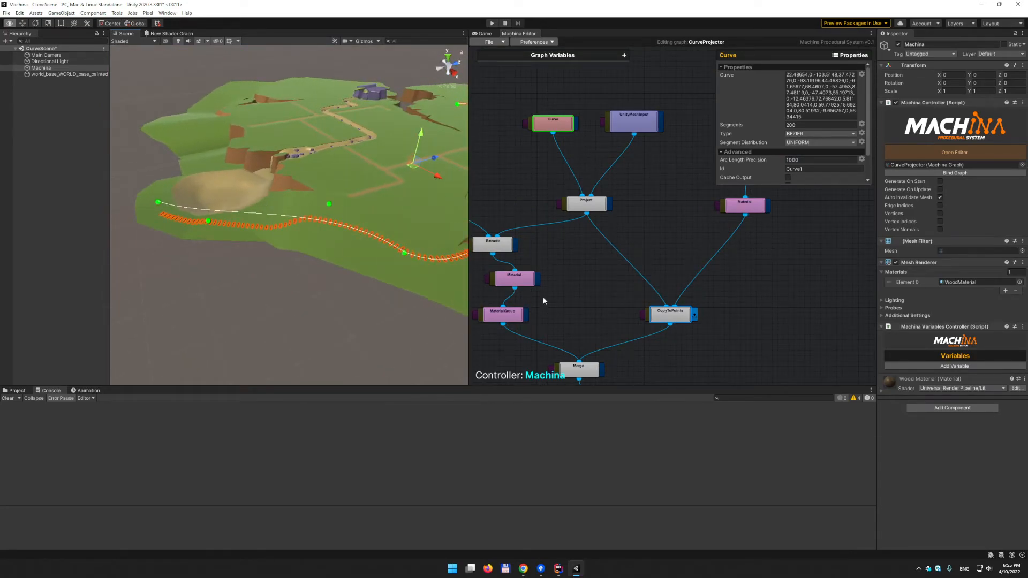
- Pan the graph to the Grid and Transform nodes and show the Transform node's position, rotation and scale
click(669, 314)
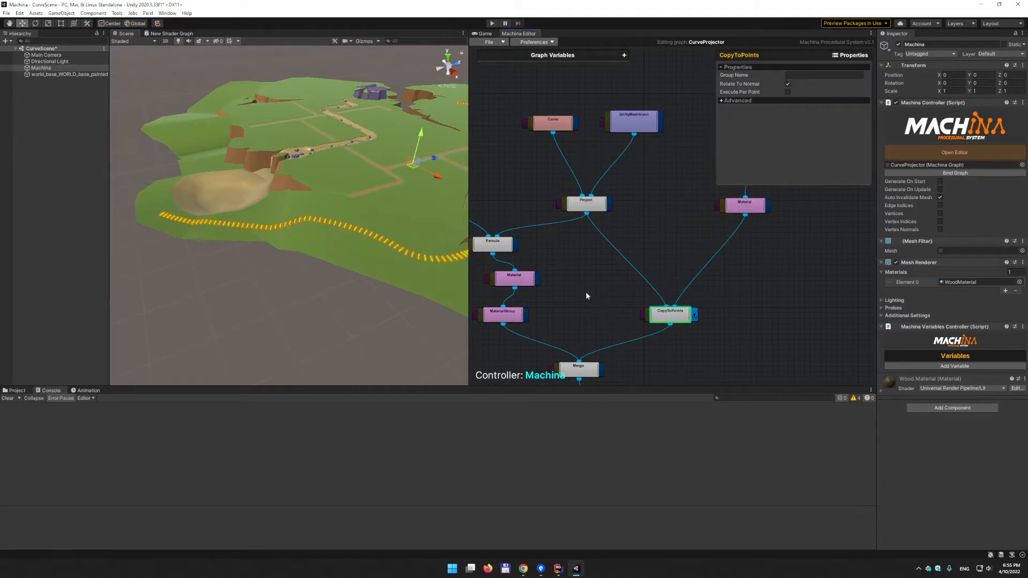
middle_drag(580, 285, 673, 276)
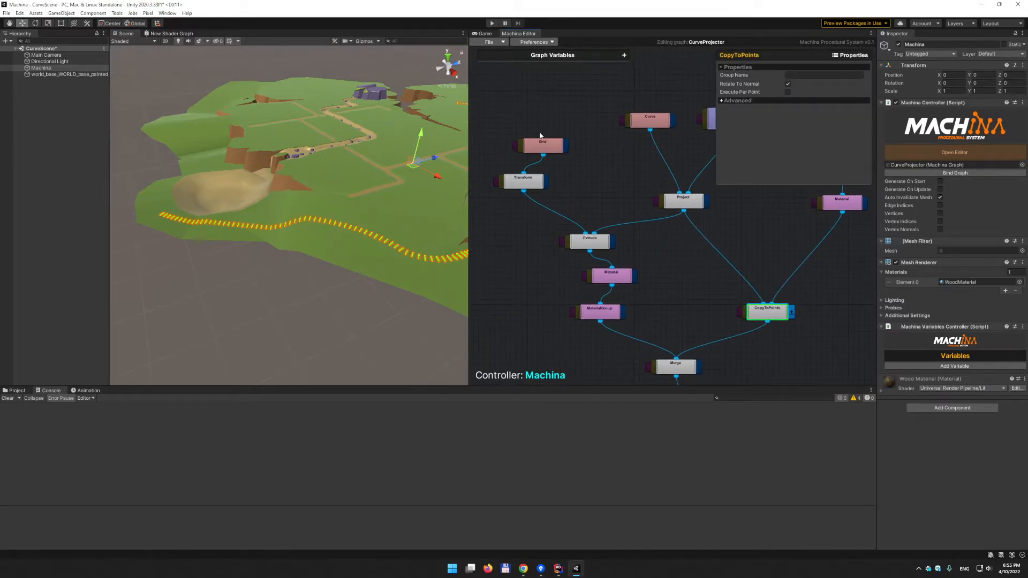
drag(549, 150, 526, 147)
alt+drag(260, 176, 339, 195)
alt+scroll(448, 212, up, 5)
alt+drag(449, 212, 372, 218)
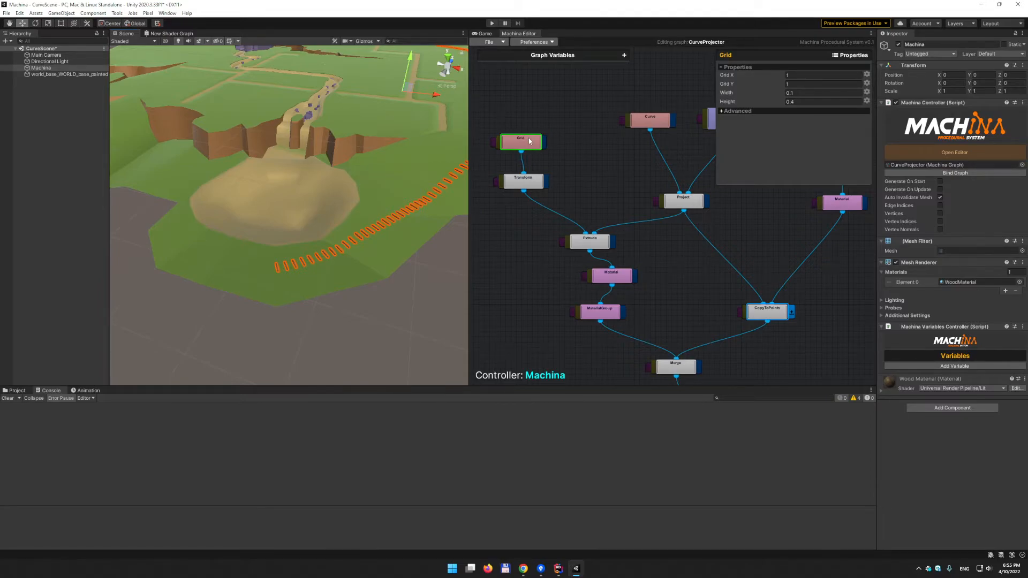
middle_drag(356, 76, 332, 195)
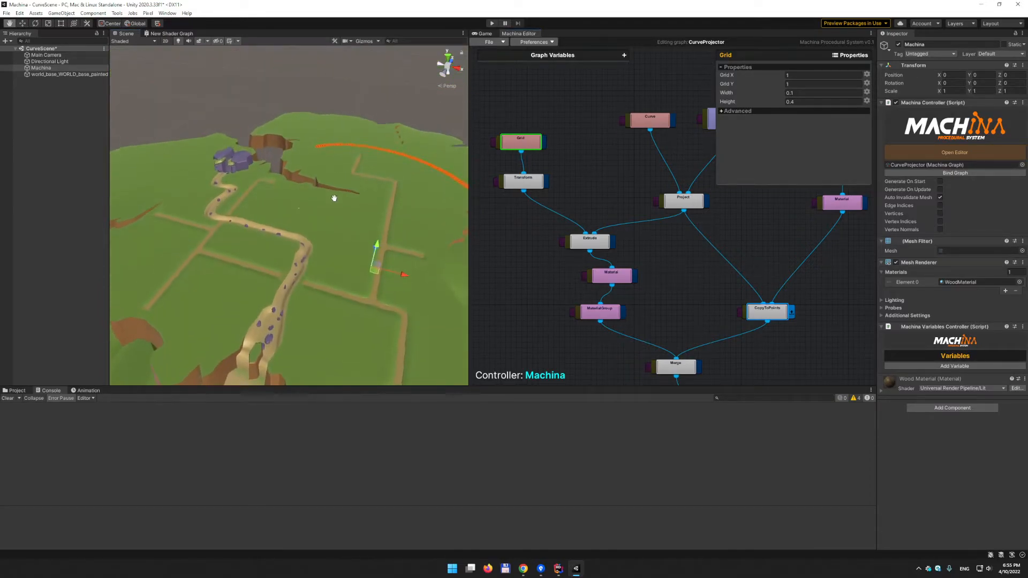
scroll(295, 190, up, 10)
alt+drag(356, 170, 252, 257)
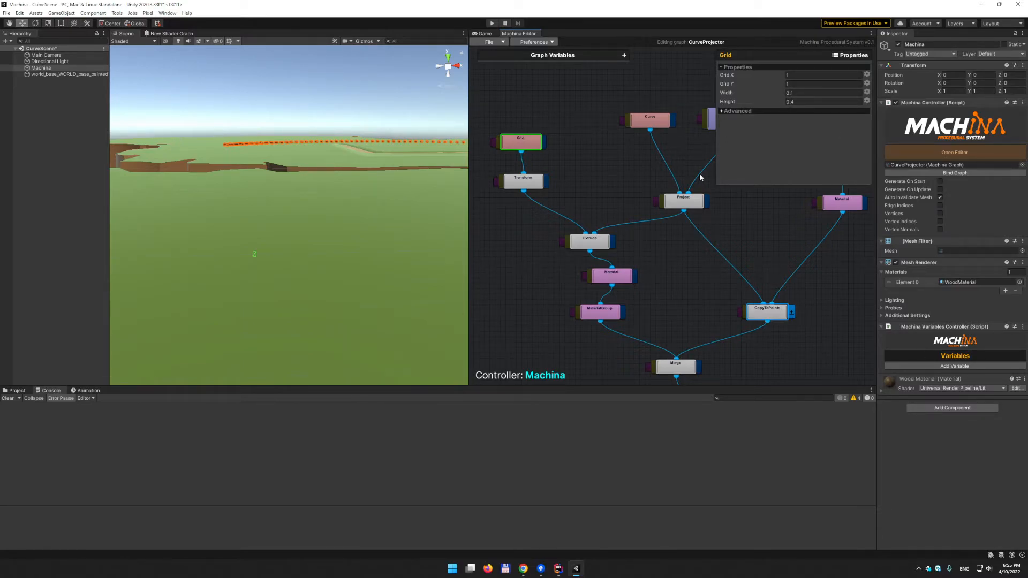
click(521, 181)
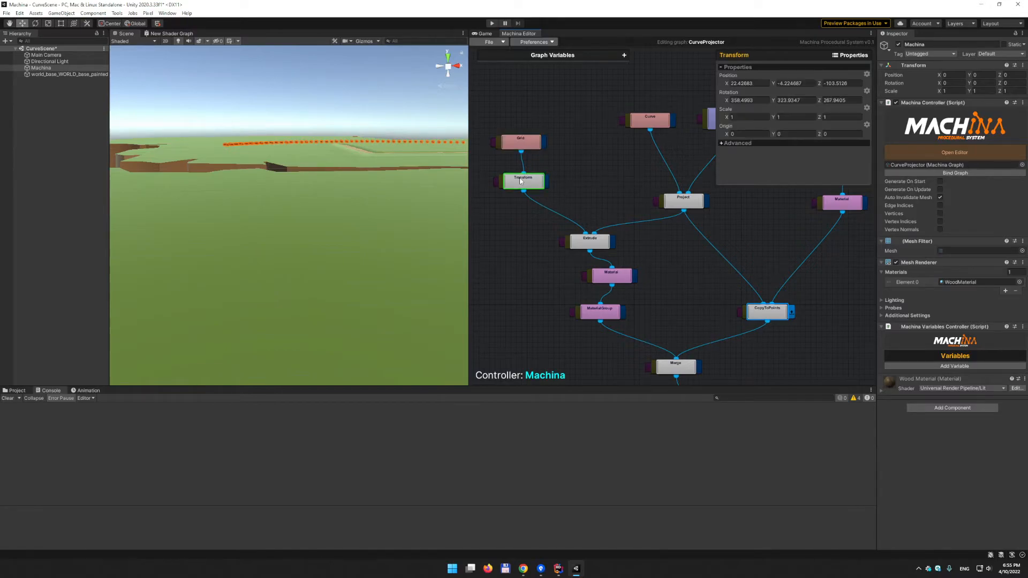
- Select the Extrude node and fly the camera around the extruded strip along the curve
right_drag(331, 257, 363, 270)
click(649, 293)
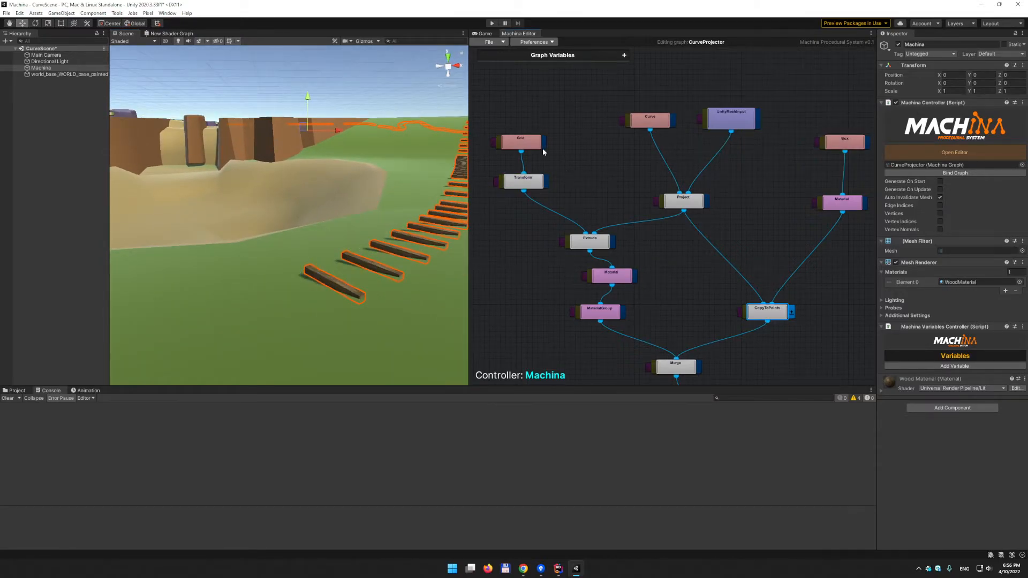
click(547, 185)
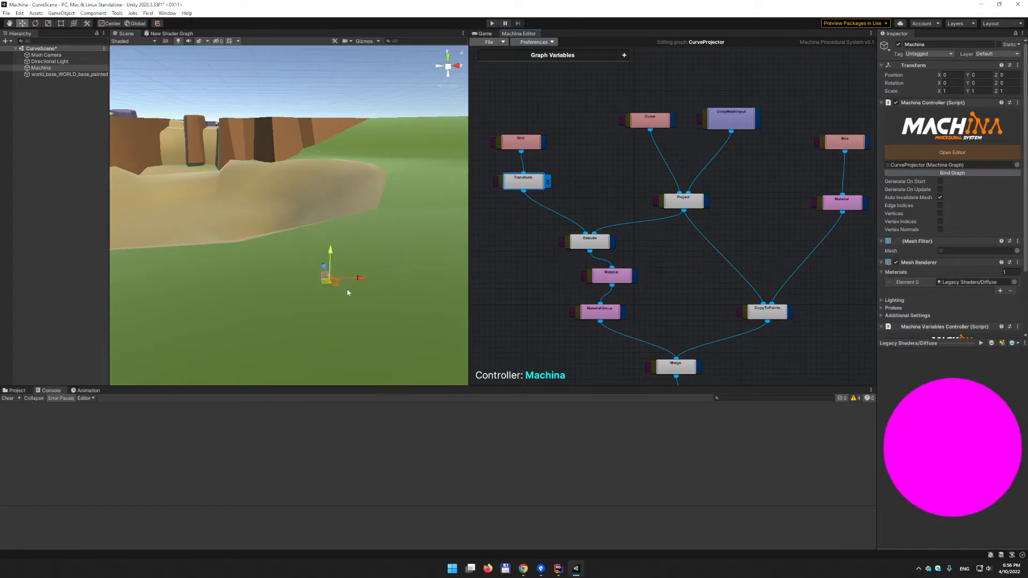
click(589, 245)
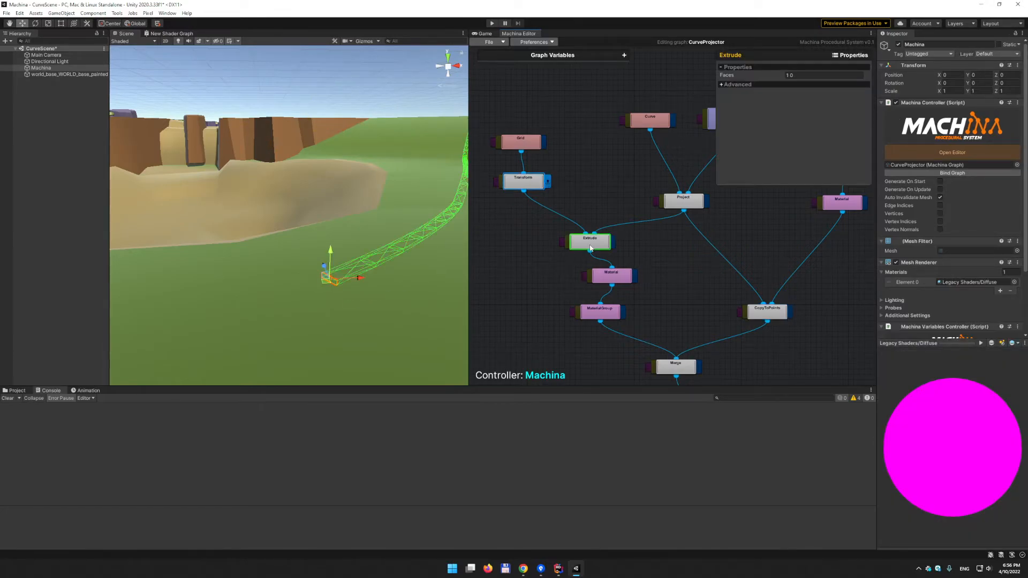
right_drag(384, 211, 297, 214)
click(631, 276)
right_drag(372, 281, 397, 293)
click(422, 325)
mouse_move(300, 249)
right_down()
mouse_move(319, 255)
mouse_move(311, 267)
mouse_move(300, 241)
mouse_move(309, 246)
right_up()
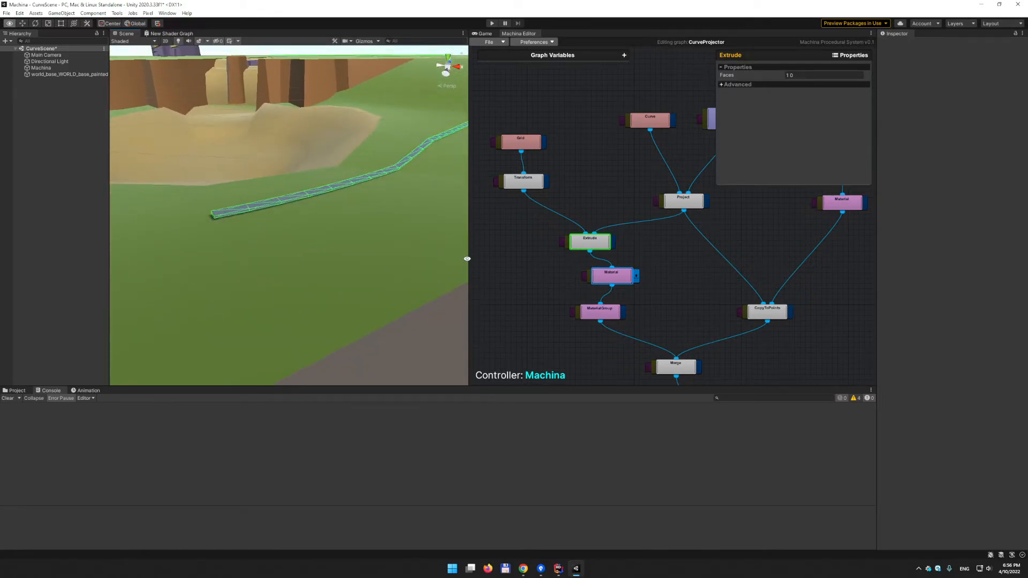
- Select the Material node to confirm the strip uses the Steel material
click(633, 263)
mouse_move(381, 240)
right_down()
mouse_move(172, 264)
mouse_move(385, 254)
right_up()
click(621, 280)
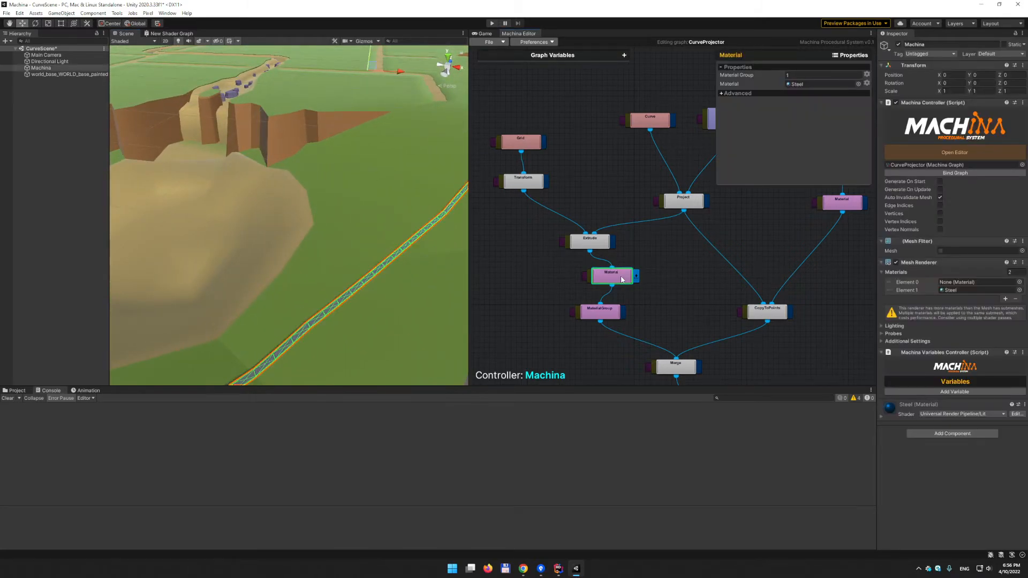
- Zoom onto the curve's end and show MaterialGroup settings: Modifier ADD, Material Group 1
alt+right_drag(282, 328, 285, 308)
middle_drag(268, 311, 292, 291)
alt+right_drag(292, 290, 346, 300)
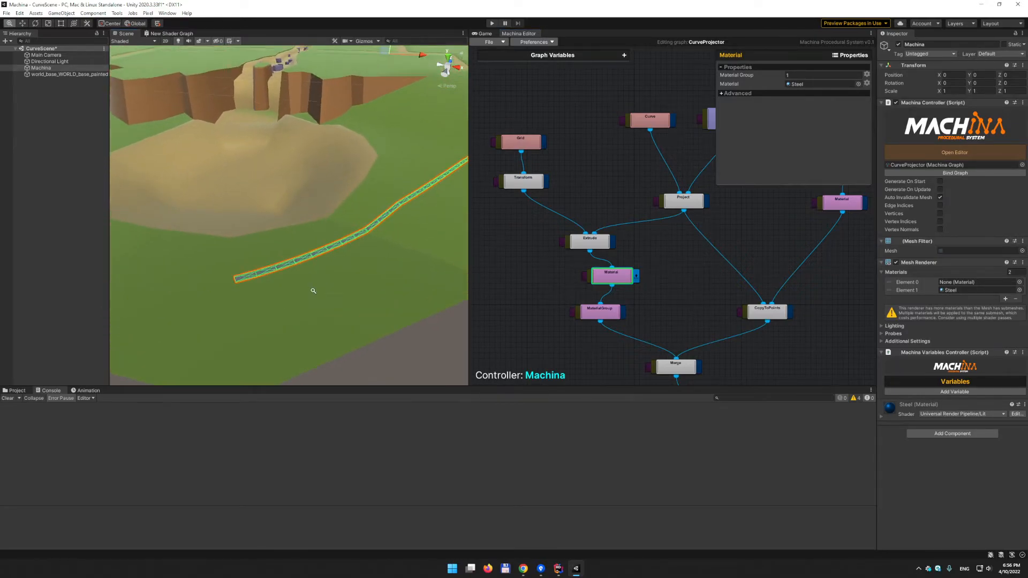
middle_drag(346, 300, 435, 288)
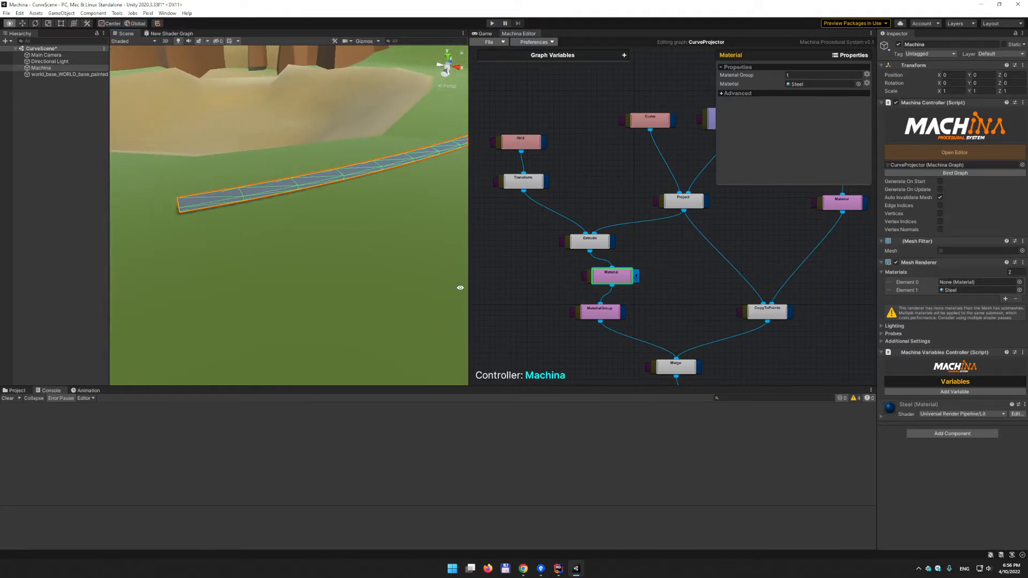
click(609, 312)
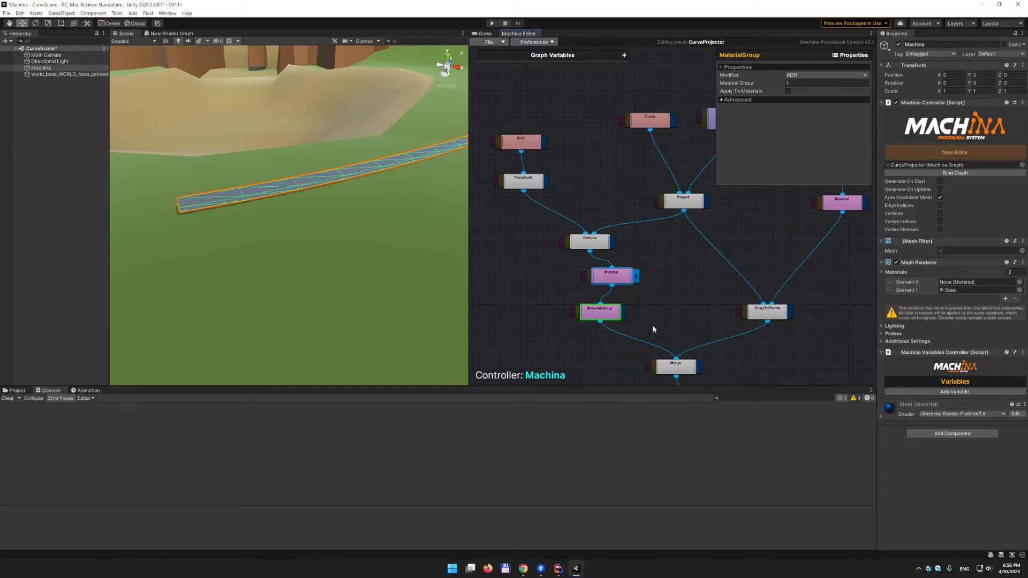
- Select the Merge node so steel rails combine with wooden planks, then orbit the railway
click(695, 369)
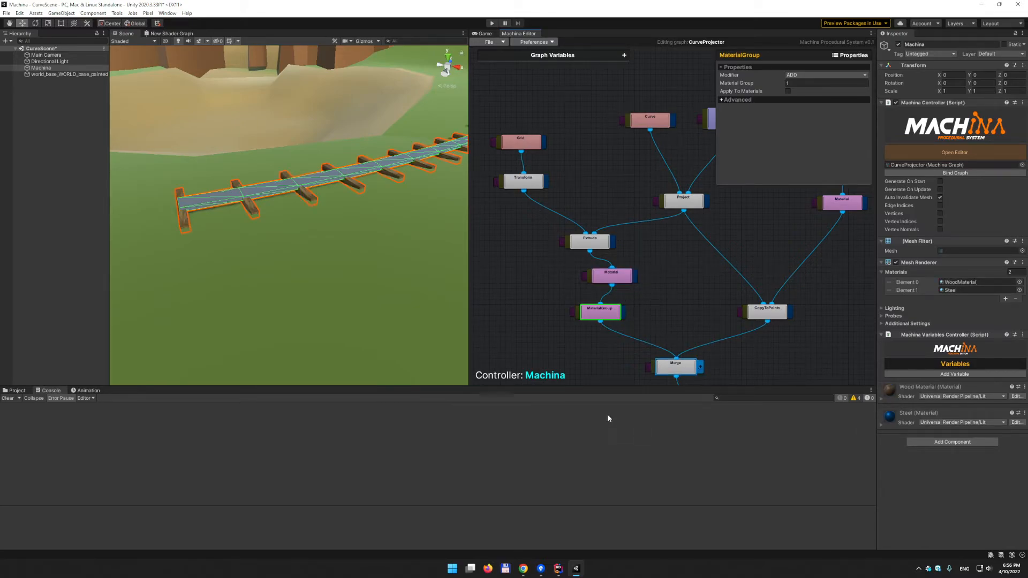
alt+drag(397, 273, 375, 249)
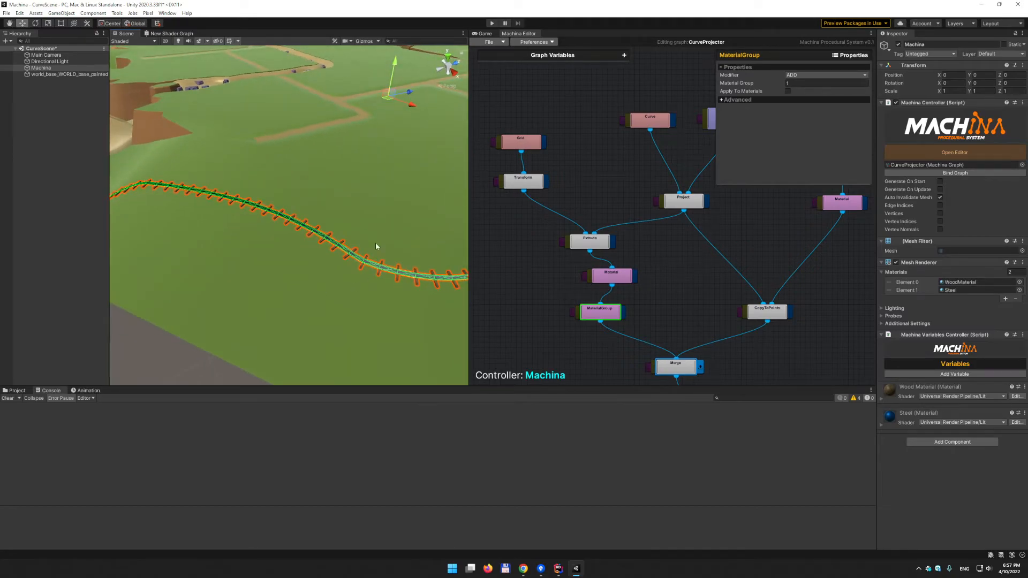
click(503, 324)
alt+drag(356, 289, 433, 259)
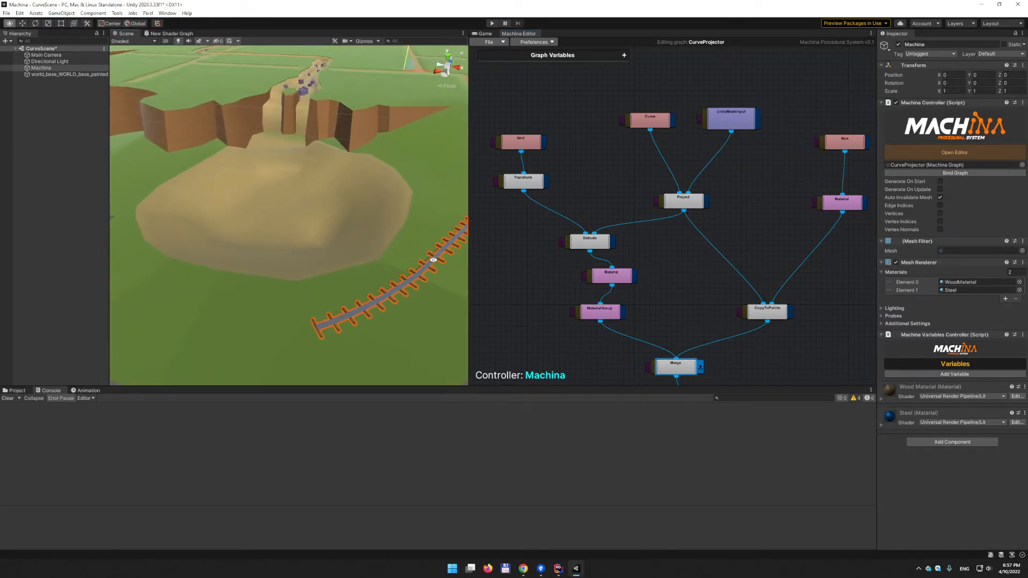
alt+drag(384, 289, 319, 250)
middle_drag(355, 240, 257, 266)
scroll(262, 267, up, 4)
middle_drag(386, 271, 250, 304)
- Try isometric and 2D scene views, return to perspective, and inspect the rail track up close
click(444, 87)
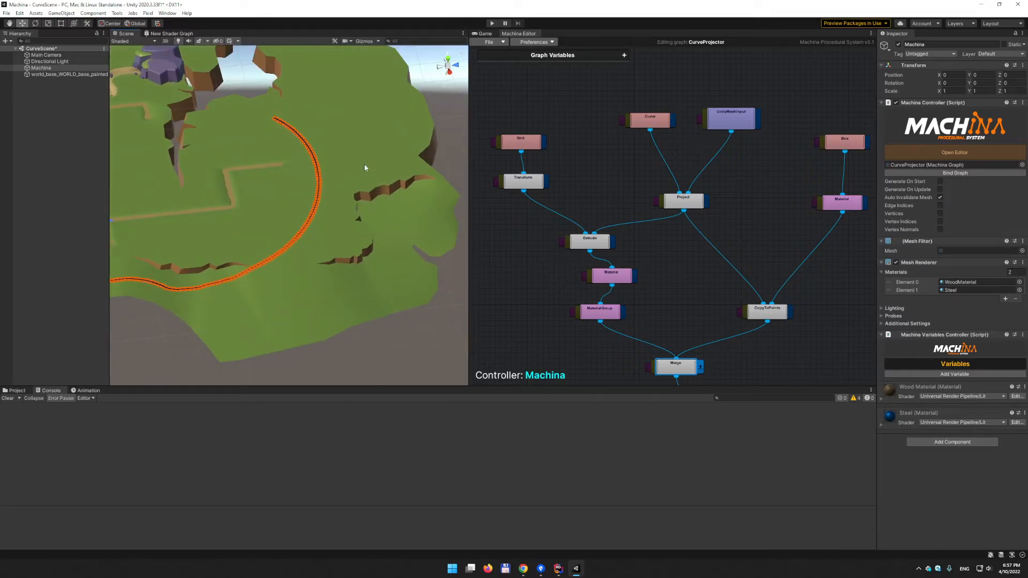
click(456, 107)
click(165, 41)
click(165, 41)
alt+drag(333, 115, 378, 73)
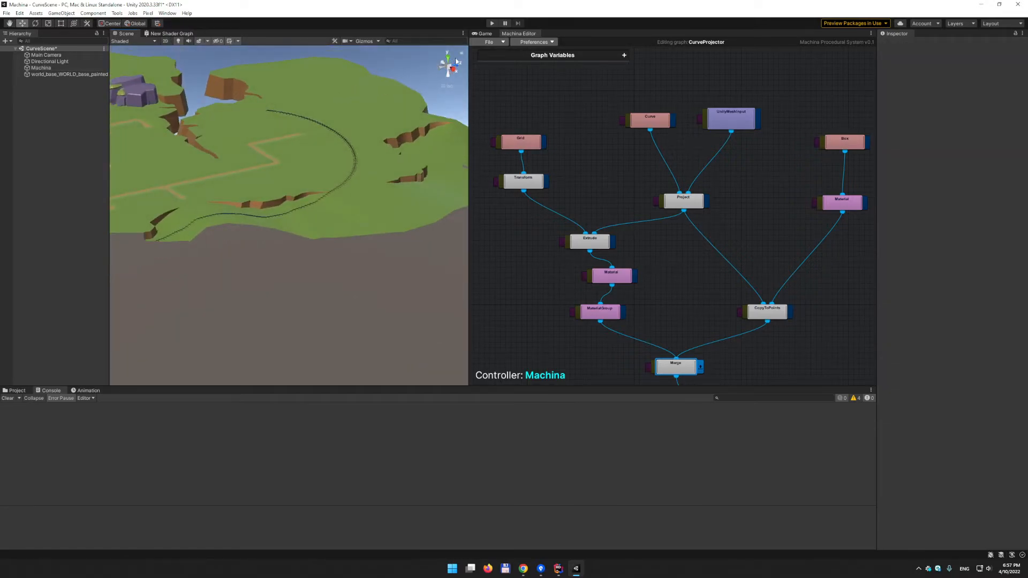
click(449, 86)
alt+drag(232, 188, 265, 187)
scroll(250, 193, down, 20)
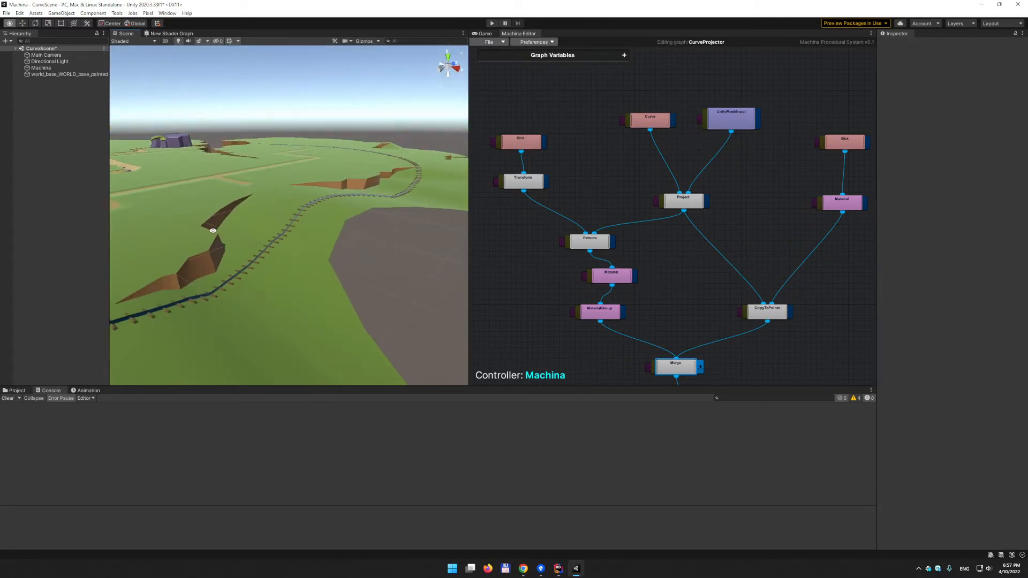
middle_drag(214, 227, 243, 204)
alt+drag(243, 203, 371, 201)
scroll(355, 209, down, 10)
middle_drag(355, 209, 291, 218)
scroll(304, 218, down, 3)
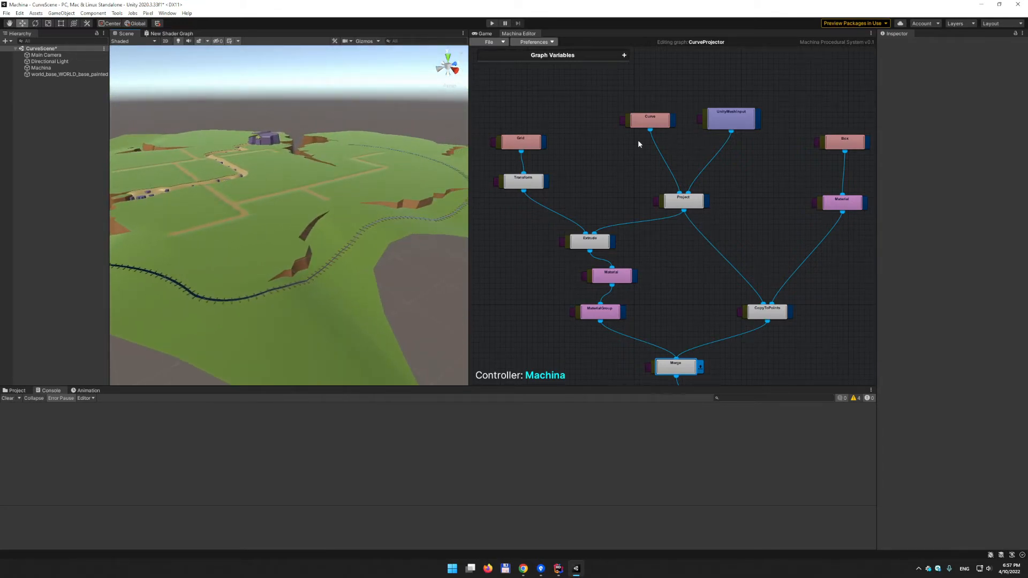
- Switch the Curve node's Segments to a variable named divisions
click(659, 123)
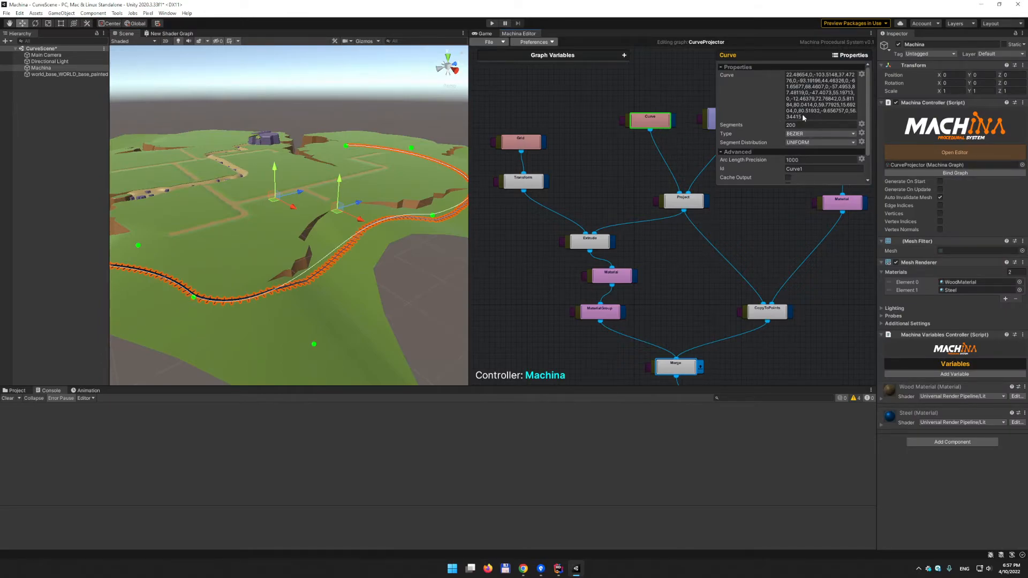
click(861, 125)
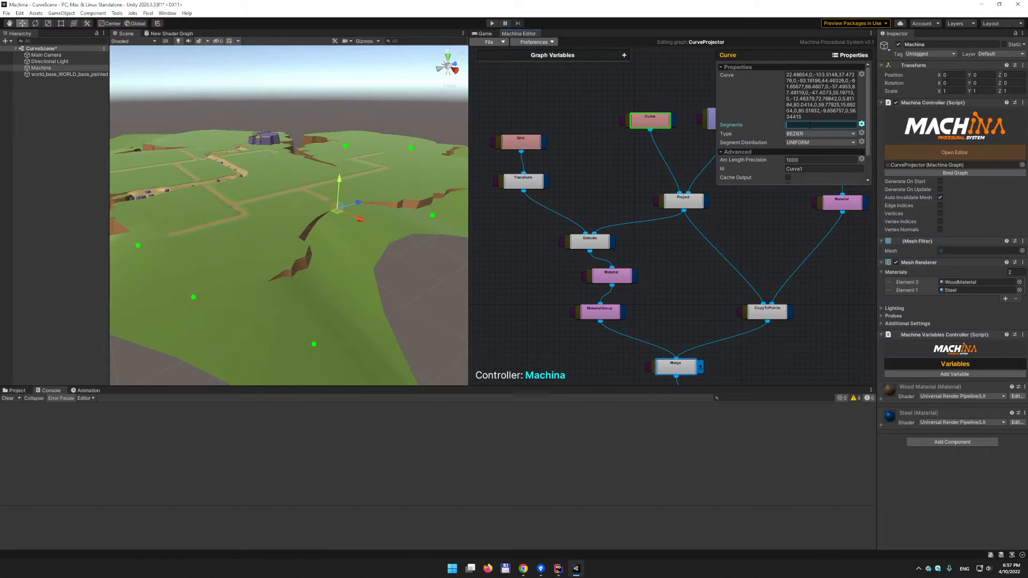
text(divisions)
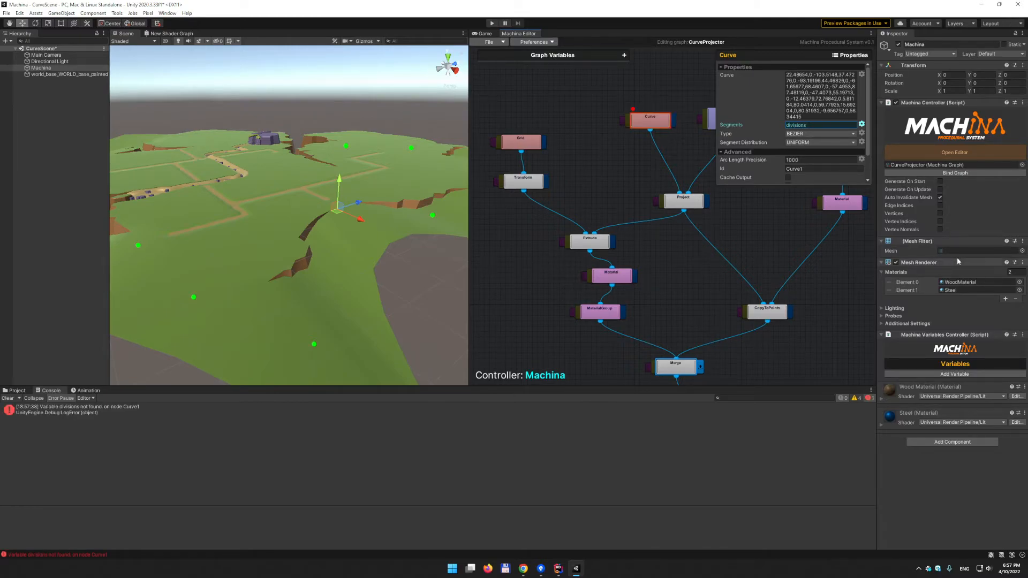
- Add an Int32 graph variable named divisions with value 200 in Machina Variables Controller
click(958, 374)
mouse_move(982, 377)
click(951, 378)
click(950, 374)
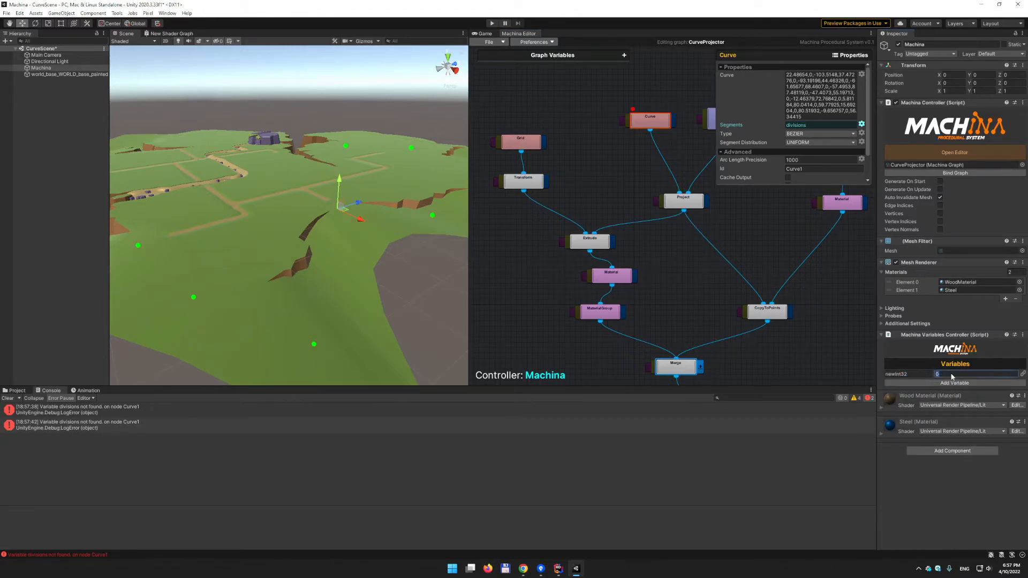
text(200)
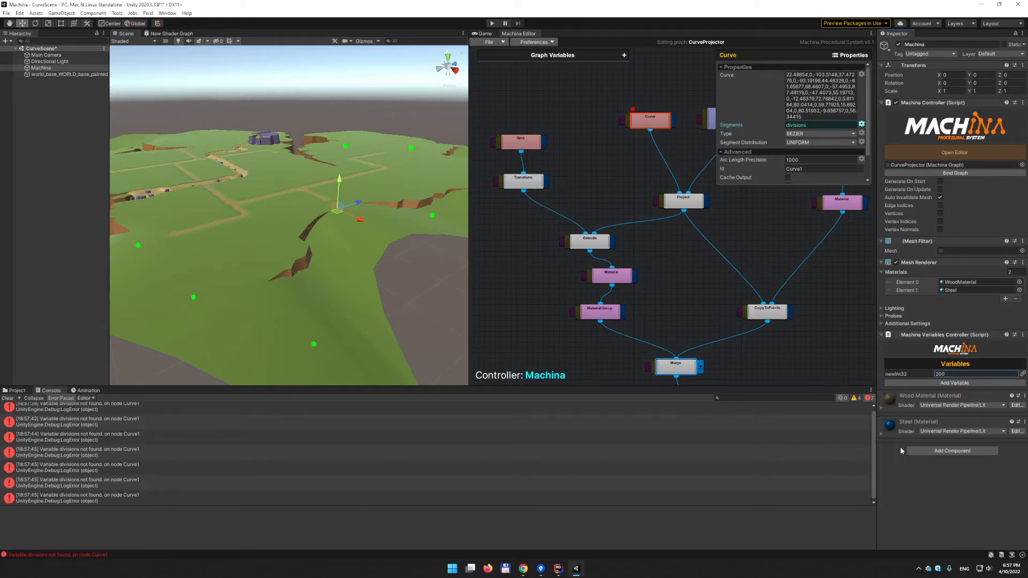
click(910, 373)
click(920, 375)
key(ctrl+a)
text(divisions)
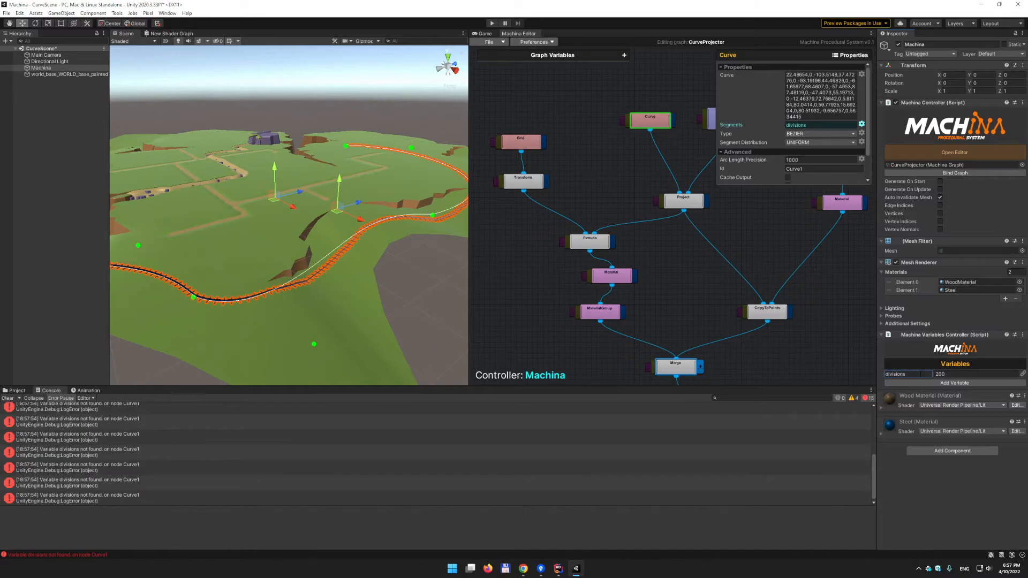
- Clear the console errors and reselect the Curve node to refresh the track
click(7, 398)
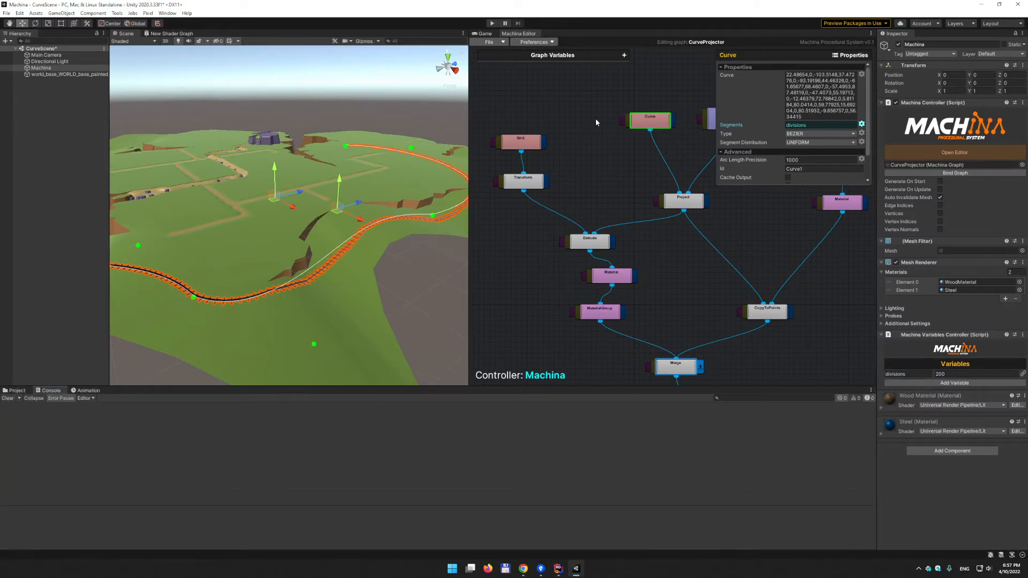
click(661, 101)
click(653, 119)
click(402, 304)
alt+drag(401, 304, 418, 290)
click(638, 151)
alt+drag(426, 218, 319, 247)
click(648, 122)
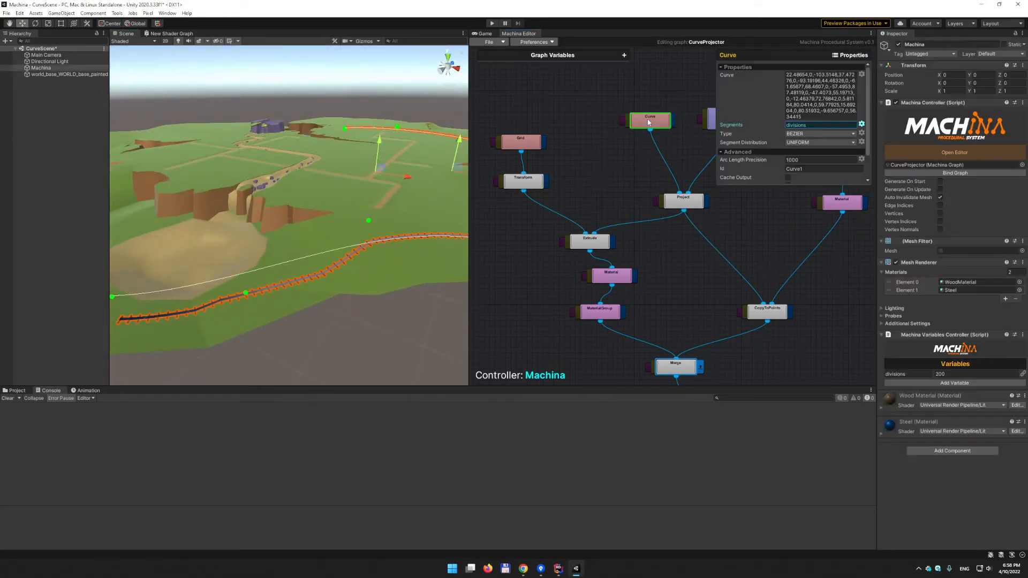
click(539, 290)
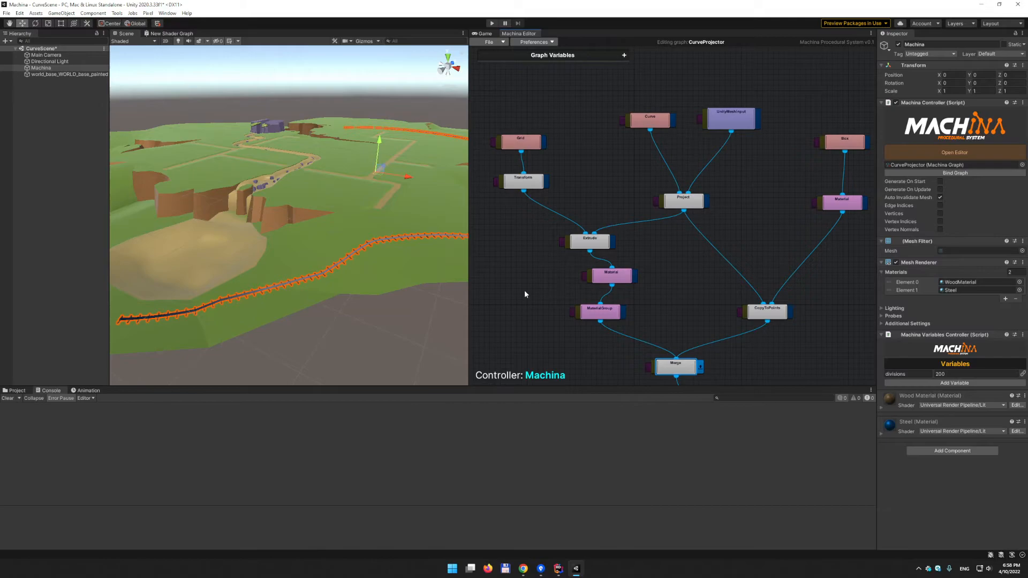
click(406, 336)
- Set the Machina divisions variable to 500 and fly along the rebuilt railway to inspect it
click(43, 68)
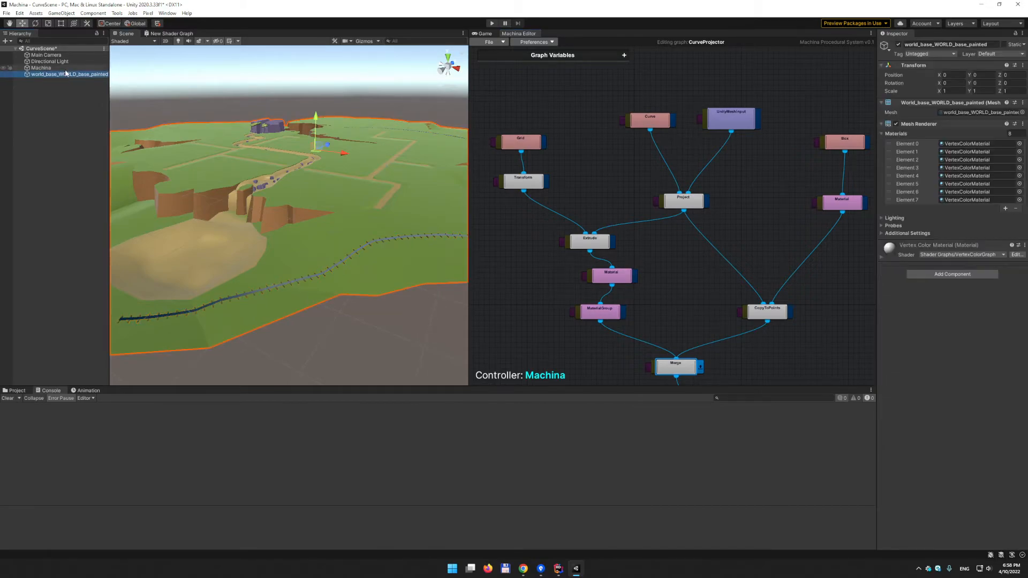
click(942, 374)
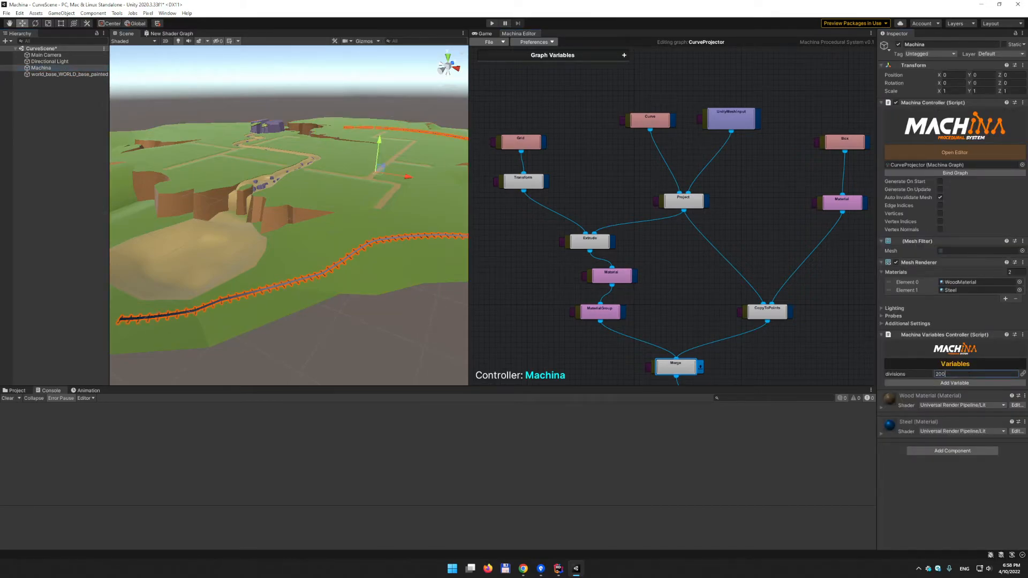
text(500)
click(377, 353)
middle_drag(259, 324, 315, 316)
scroll(303, 324, up, 4)
right_drag(331, 312, 214, 227)
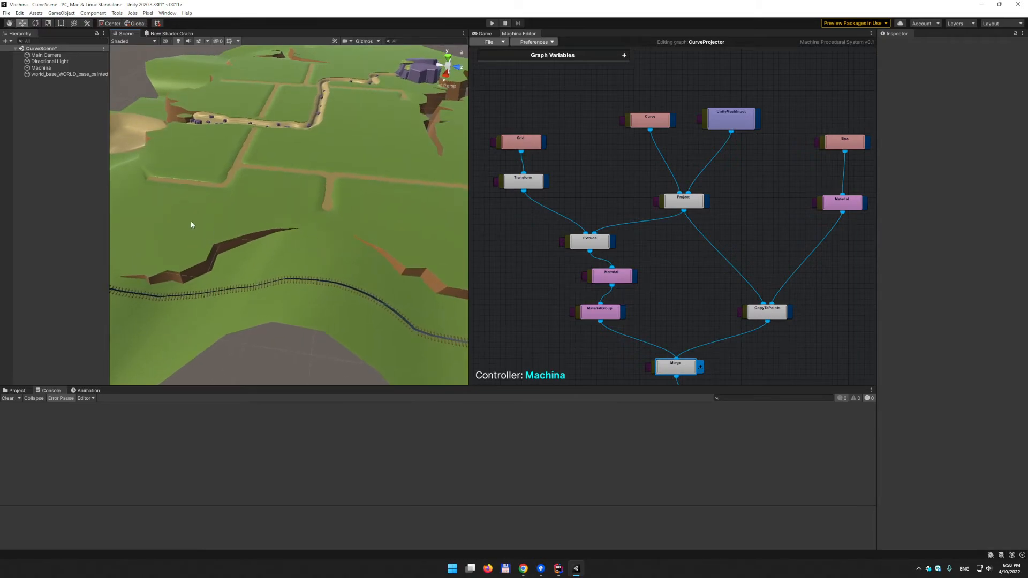
- Lower the divisions variable from 500 to 300 for coarser track segments
click(49, 67)
click(956, 374)
text(300)
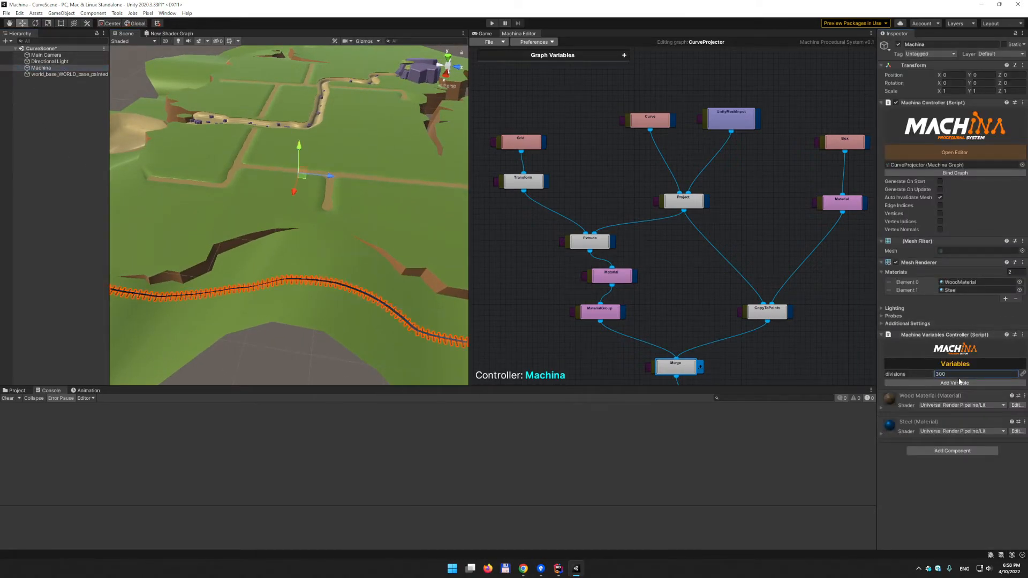
click(318, 359)
alt+drag(345, 327, 387, 323)
- Drag two of the Curve node's control points down and left to reshape the track
click(647, 122)
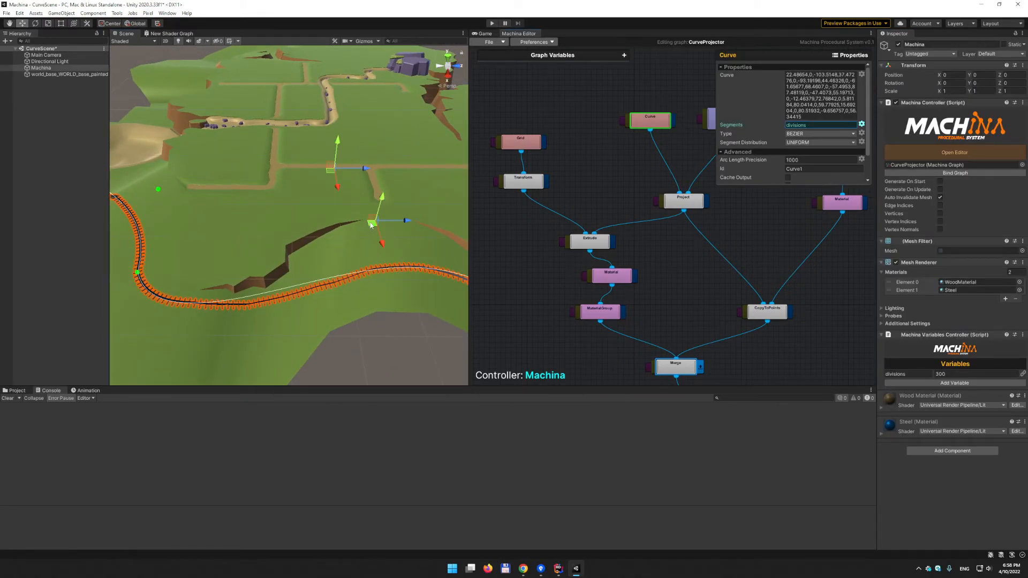
drag(373, 225, 381, 247)
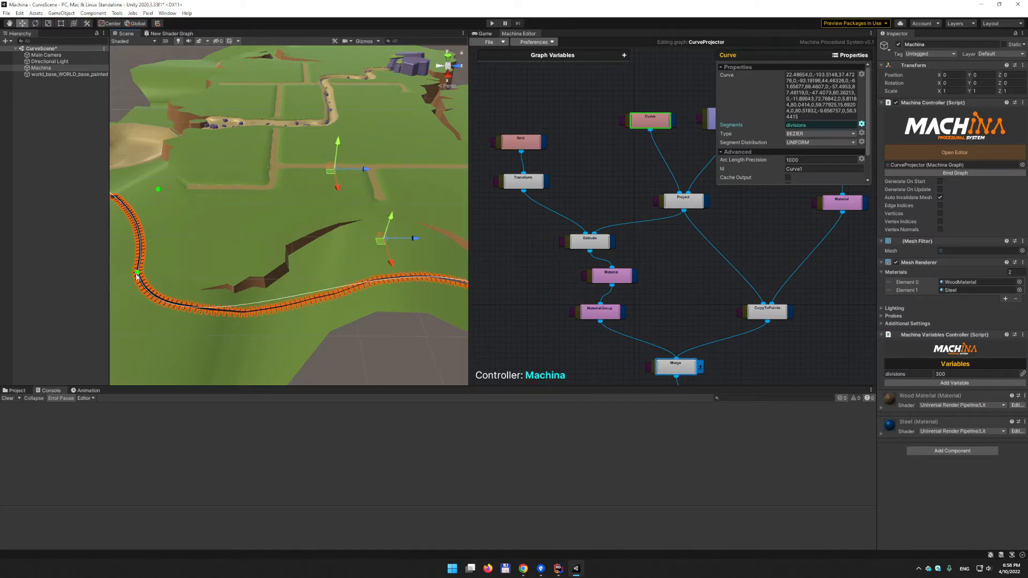
alt+drag(137, 276, 273, 255)
drag(366, 240, 265, 213)
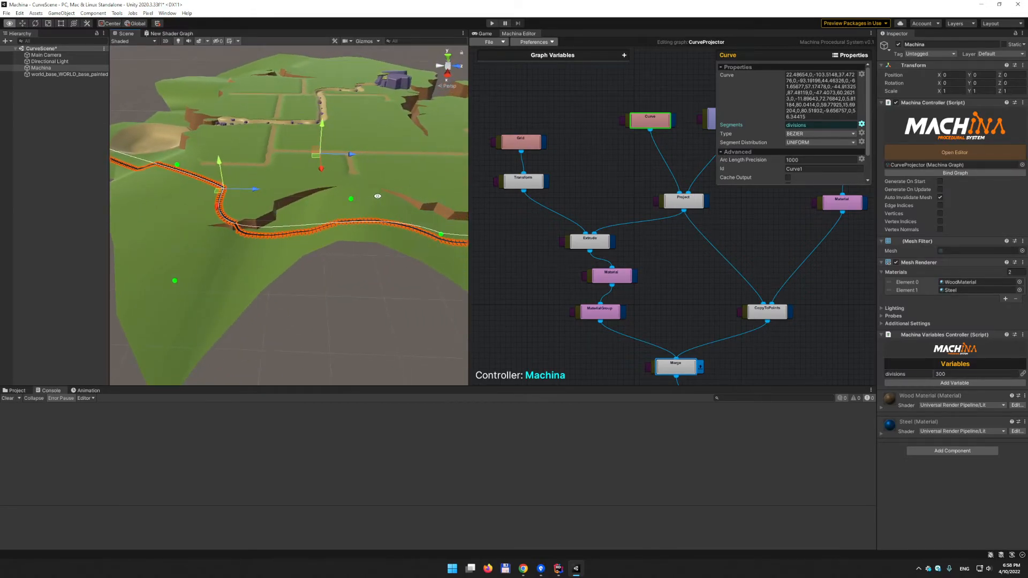
- Move the curve's green control point up-right to bend the railway across the terrain
alt+drag(363, 195, 301, 200)
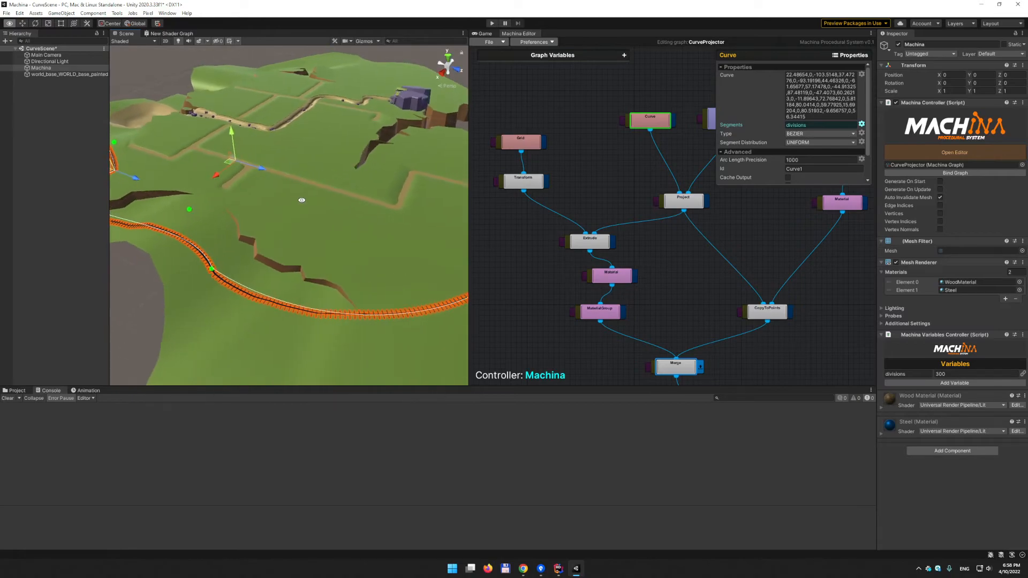
click(211, 272)
drag(212, 272, 319, 270)
click(189, 210)
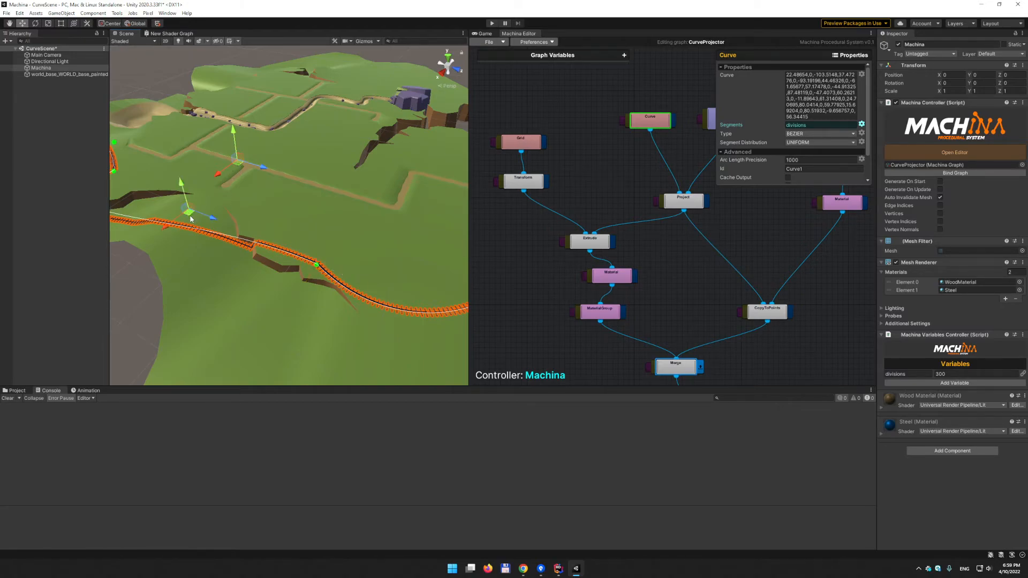
- Move a control point and the curve's end point up-left to reroute the track
drag(191, 215, 274, 144)
click(286, 259)
alt+right_drag(274, 147, 342, 156)
alt+middle_drag(321, 155, 417, 206)
alt+drag(407, 209, 259, 269)
- Drag another control point down-left and bring the view round to the curve's first point
key(q)
scroll(164, 258, up, 3)
middle_drag(259, 269, 217, 289)
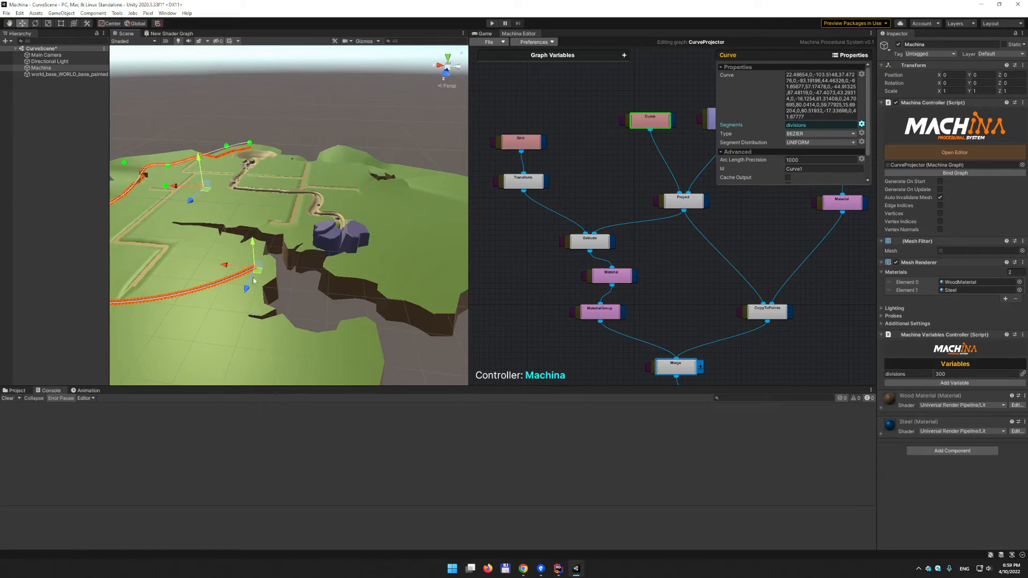
drag(258, 277, 212, 340)
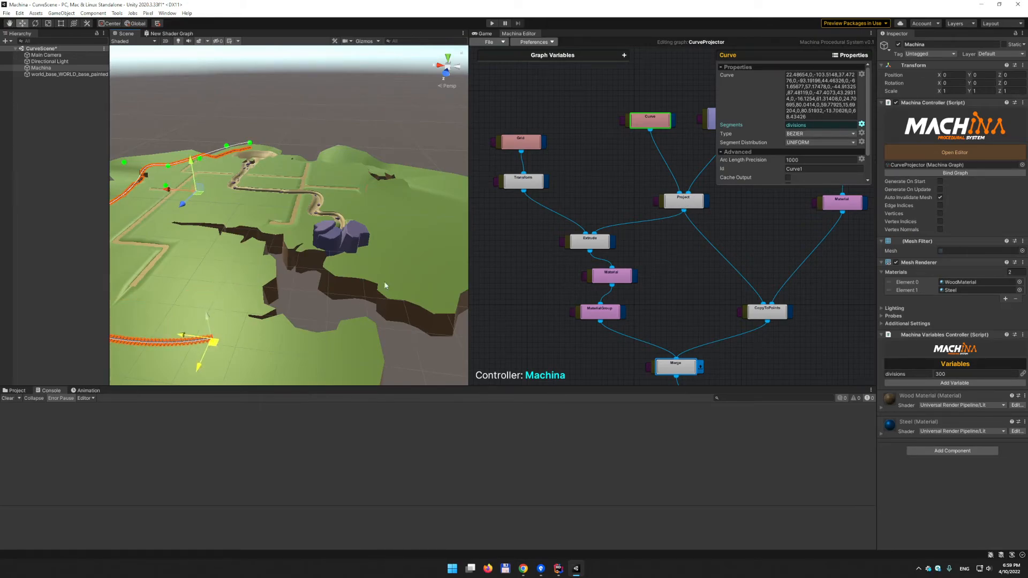
alt+drag(219, 225, 338, 135)
alt+drag(316, 302, 519, 247)
click(240, 230)
- Pull a control point near the track's start down-left to create a new bend
middle_drag(342, 243, 326, 229)
alt+right_drag(321, 227, 530, 241)
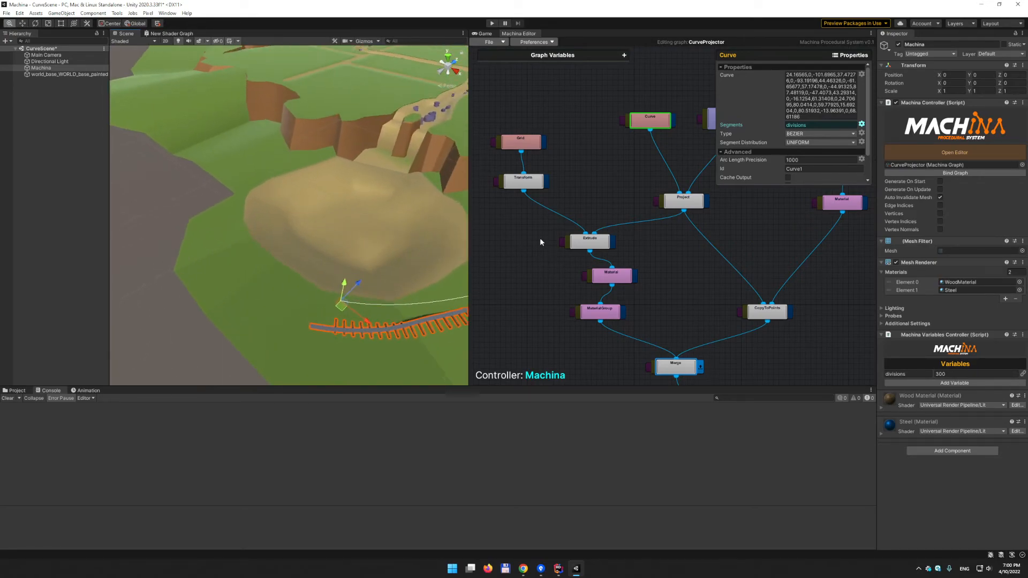
middle_drag(342, 251, 332, 232)
alt+right_drag(300, 225, 407, 225)
alt+drag(356, 255, 425, 250)
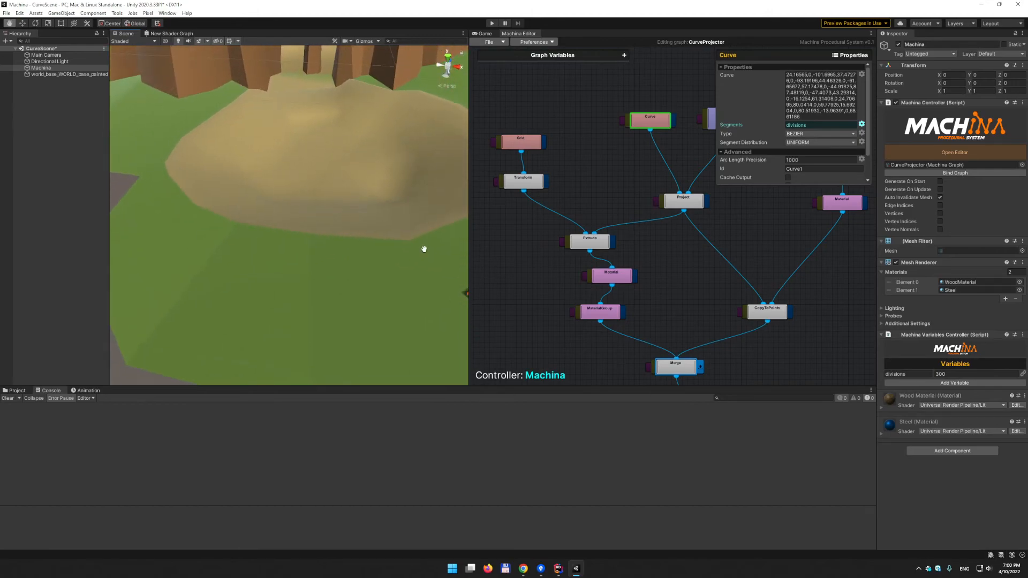
middle_drag(425, 250, 326, 239)
alt+drag(326, 239, 388, 234)
drag(271, 188, 205, 222)
- Inspect the Grid node's and then the Transform node's settings
click(523, 146)
click(524, 181)
alt+drag(403, 296, 450, 299)
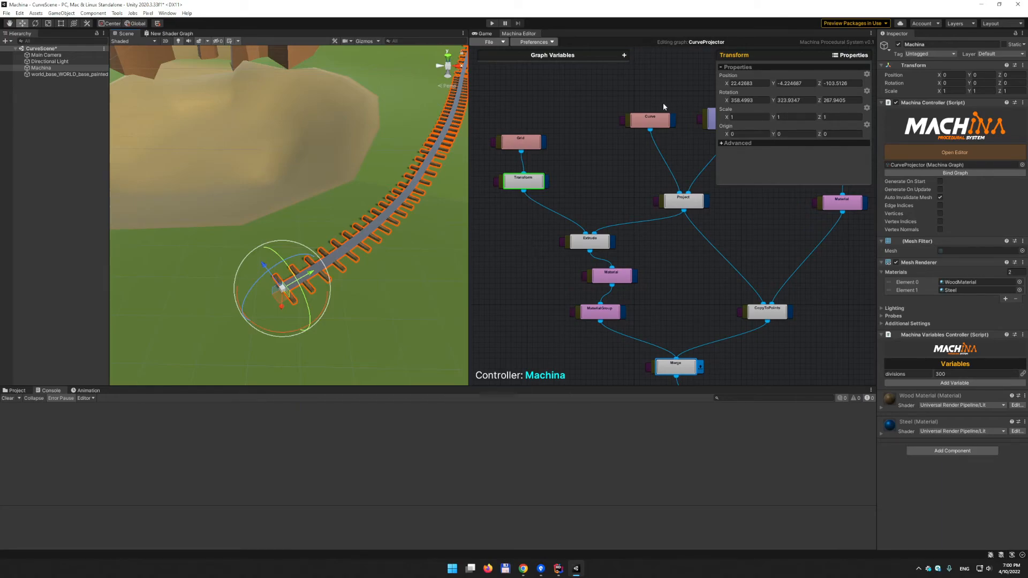
click(650, 120)
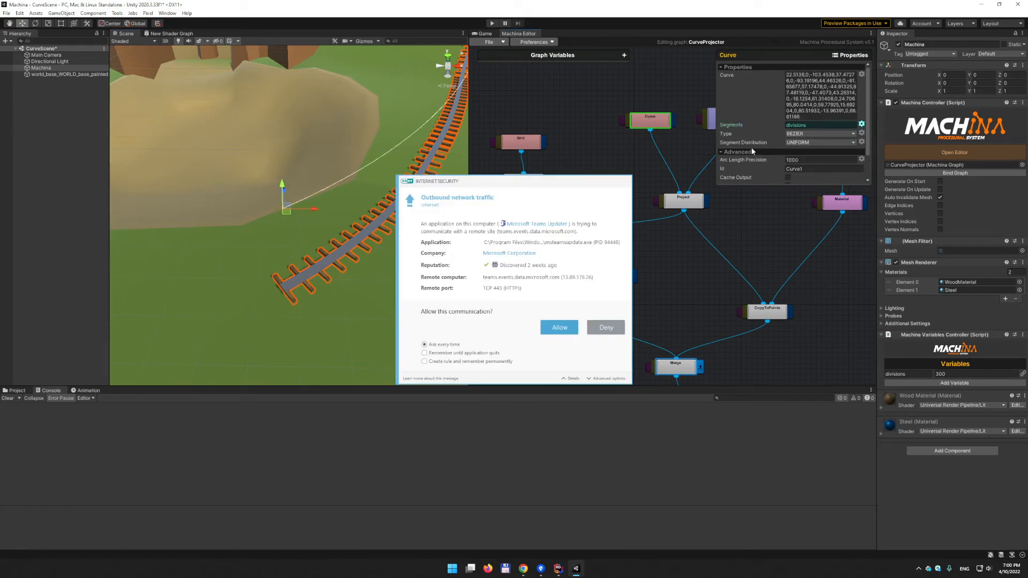
click(556, 328)
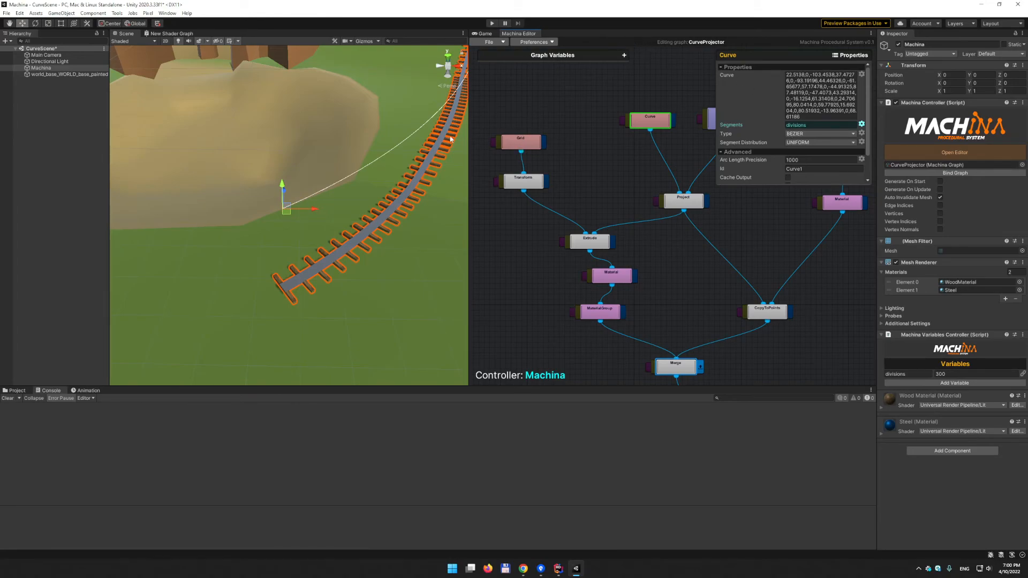
scroll(423, 148, down, 3)
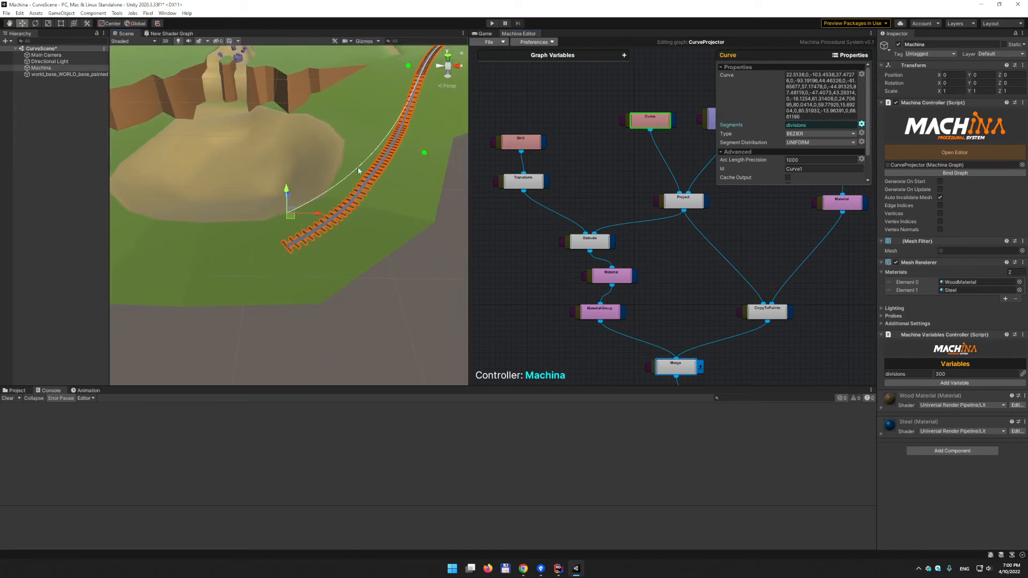
alt+drag(359, 170, 364, 216)
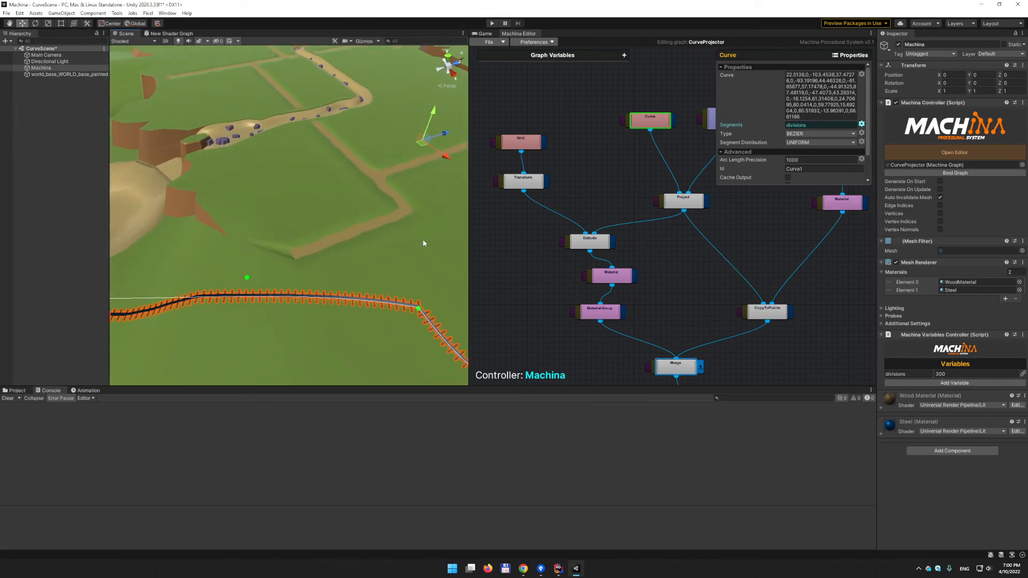
alt+drag(380, 137, 284, 170)
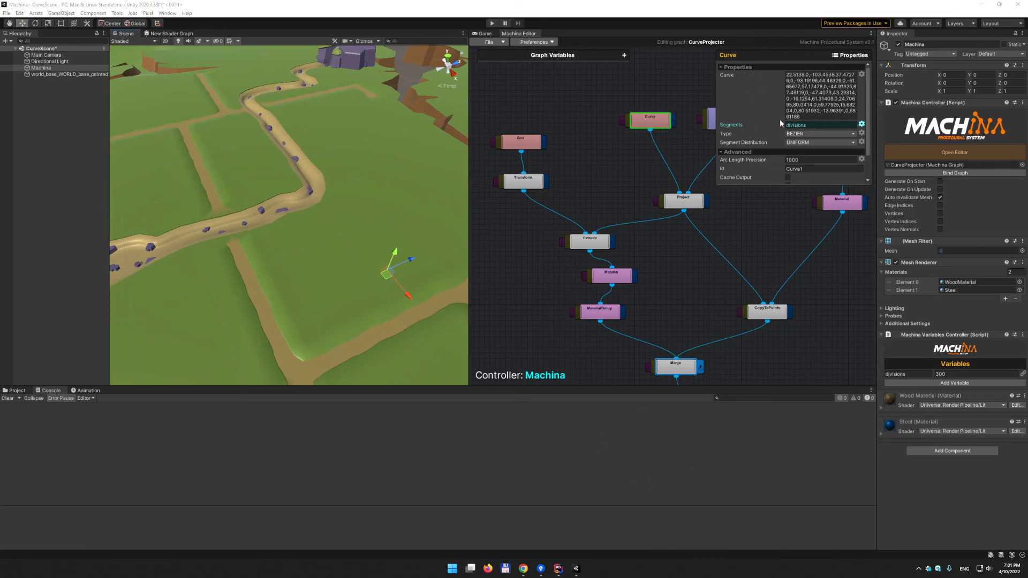
click(558, 568)
click(464, 27)
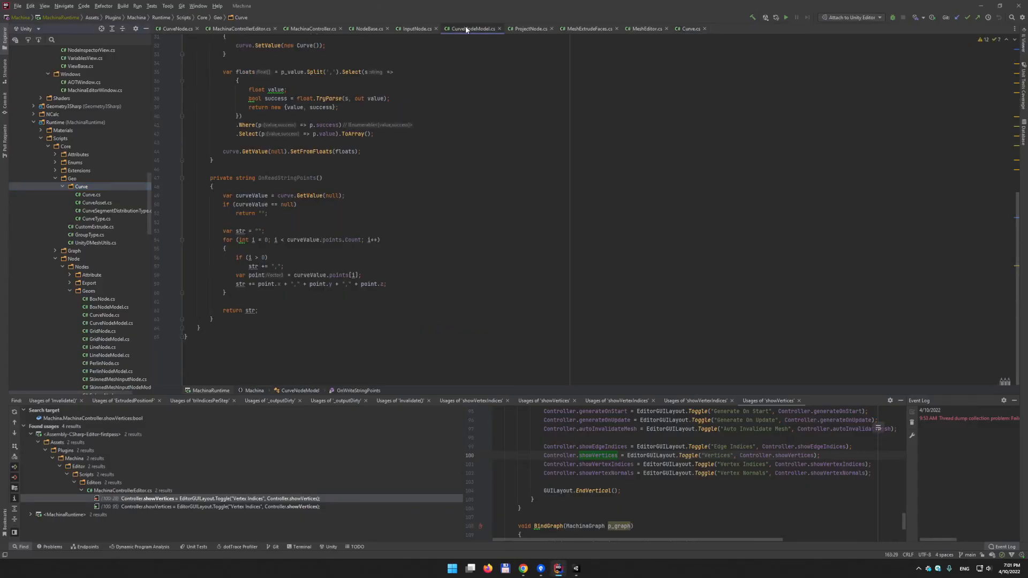
scroll(321, 184, up, 5)
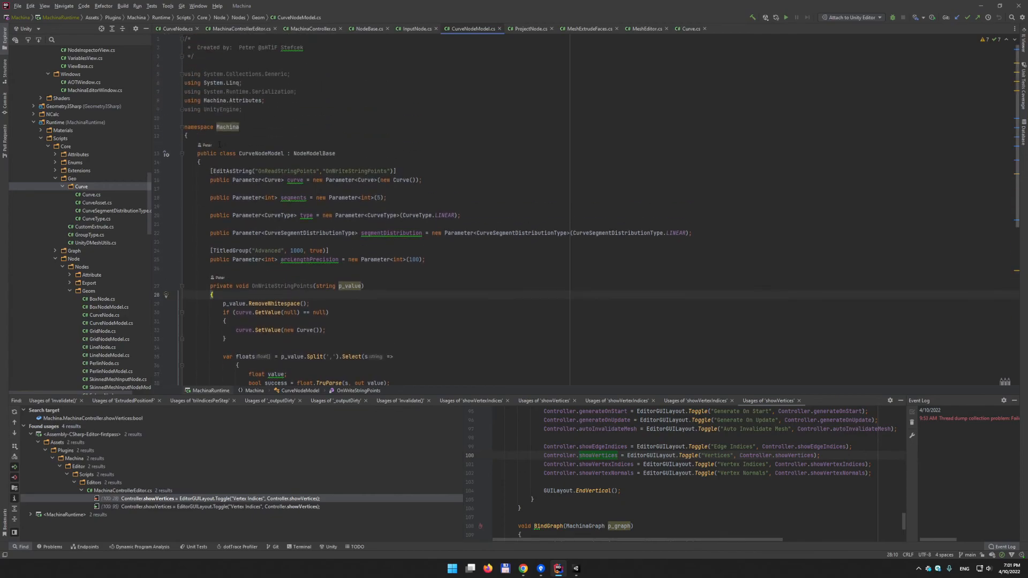
drag(343, 167, 396, 172)
click(427, 173)
click(208, 173)
click(423, 180)
drag(423, 180, 218, 172)
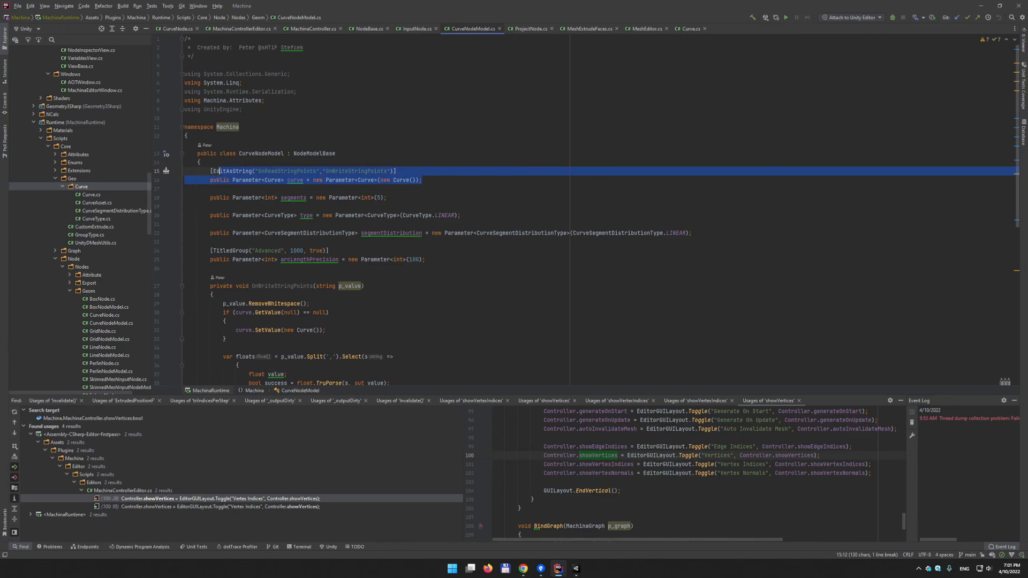
scroll(345, 207, down, 5)
scroll(346, 207, up, 3)
click(291, 120)
scroll(476, 242, down, 5)
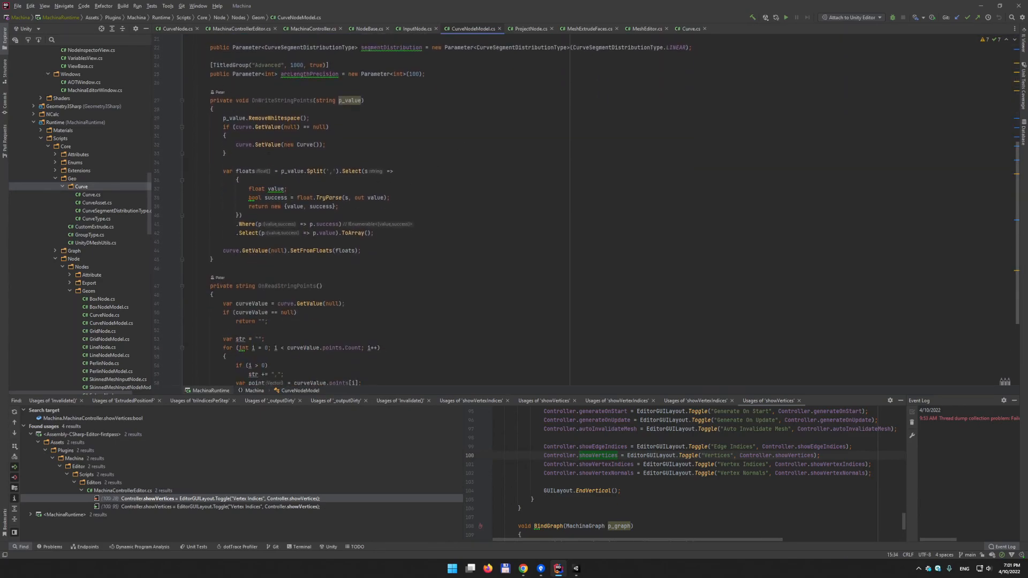
scroll(309, 109, down, 2)
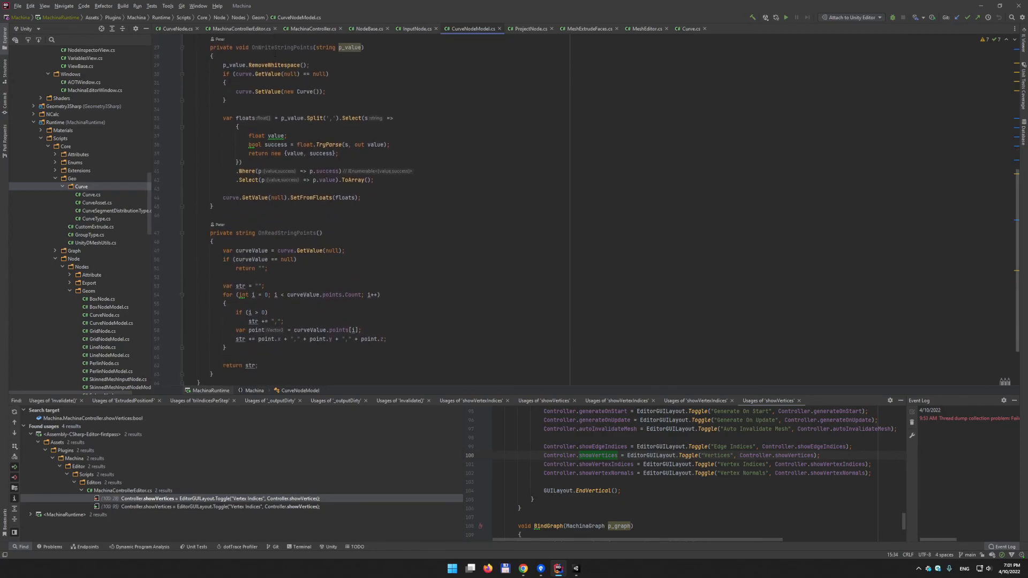
scroll(345, 206, up, 6)
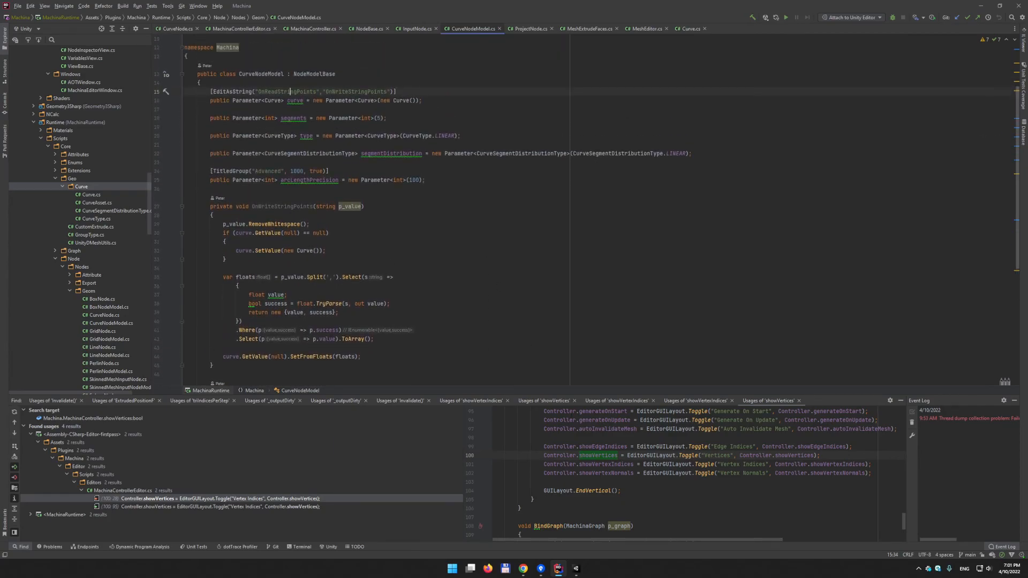
scroll(268, 216, down, 7)
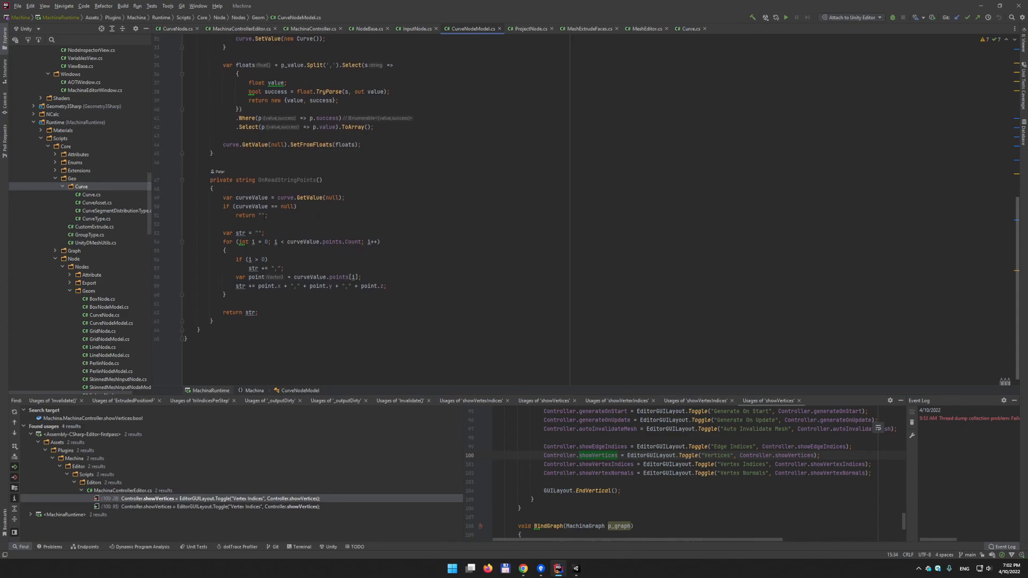
click(225, 198)
click(576, 569)
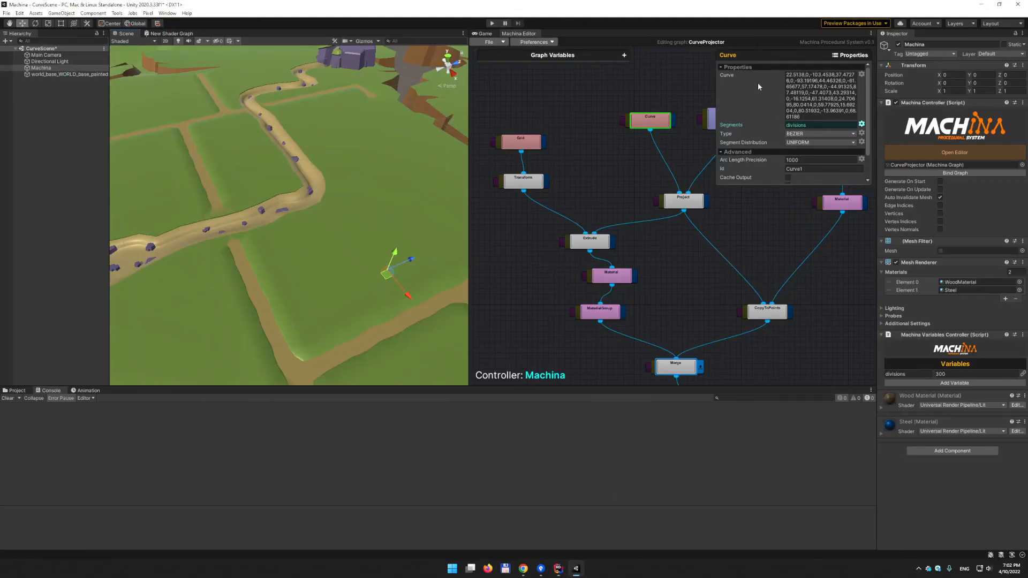
key(alt+Tab)
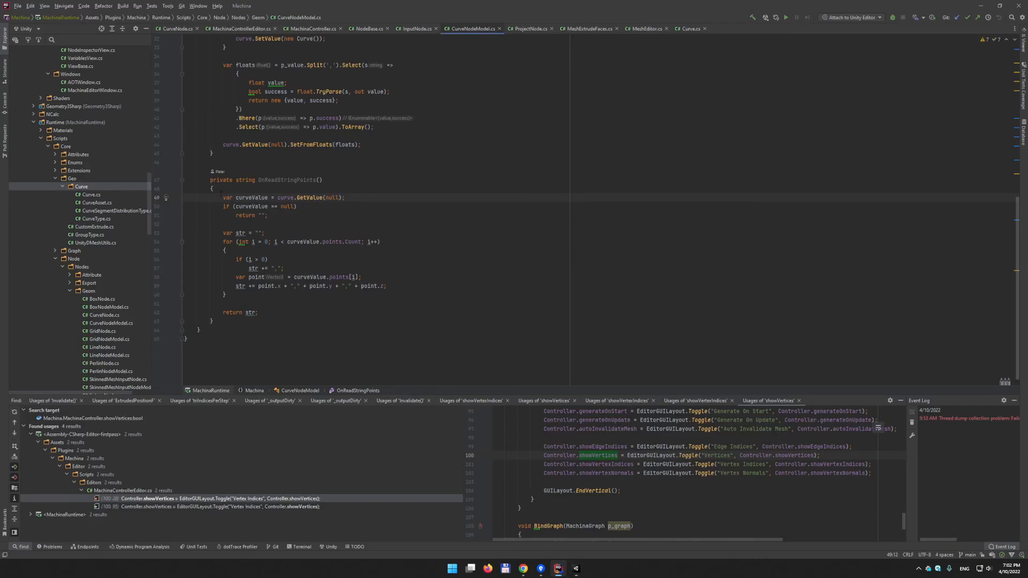
click(324, 242)
scroll(396, 356, up, 3)
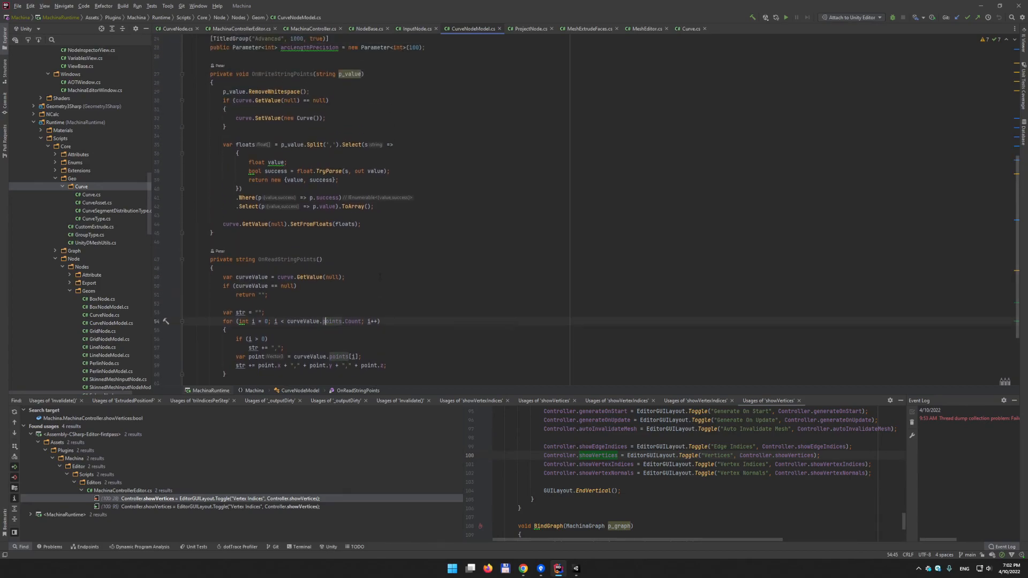
scroll(379, 277, up, 6)
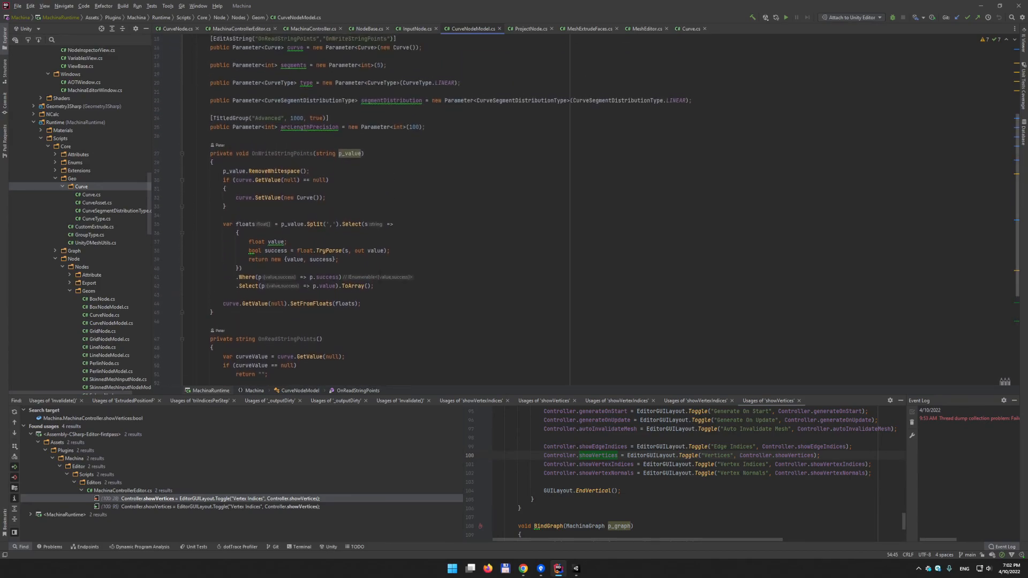
scroll(445, 202, down, 1)
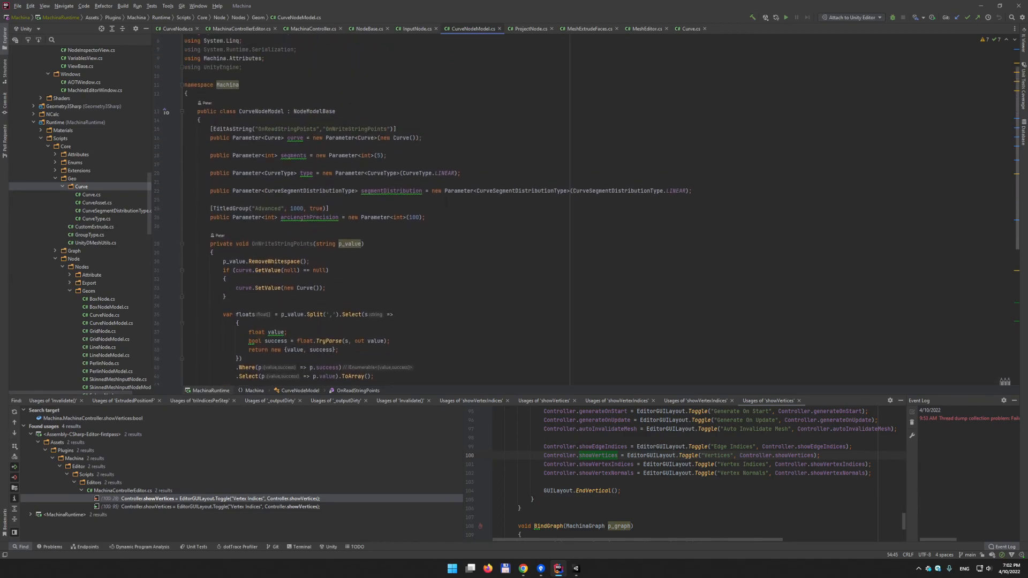
scroll(445, 202, down, 4)
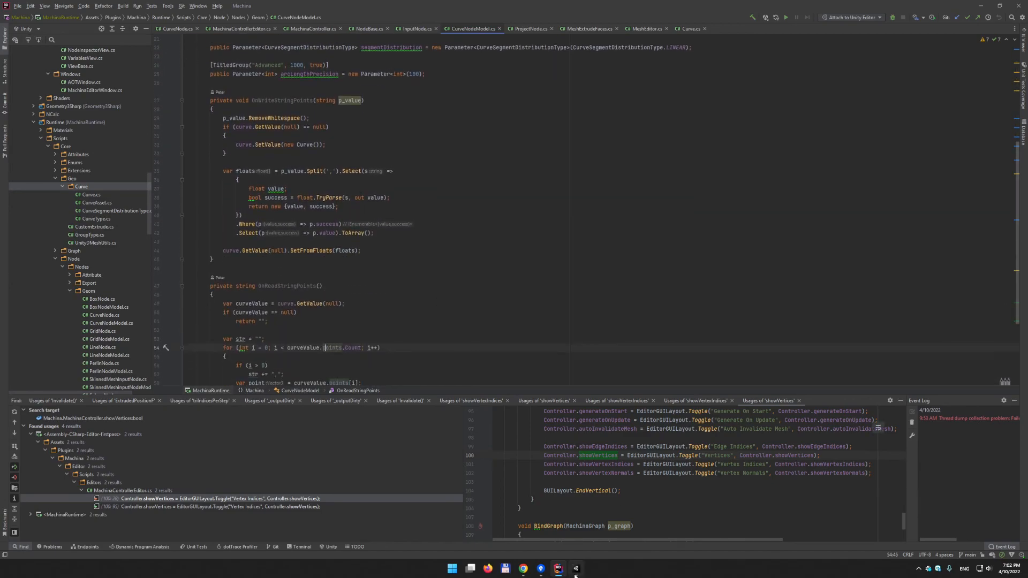
click(576, 568)
click(558, 568)
scroll(375, 214, down, 1)
drag(213, 224, 373, 231)
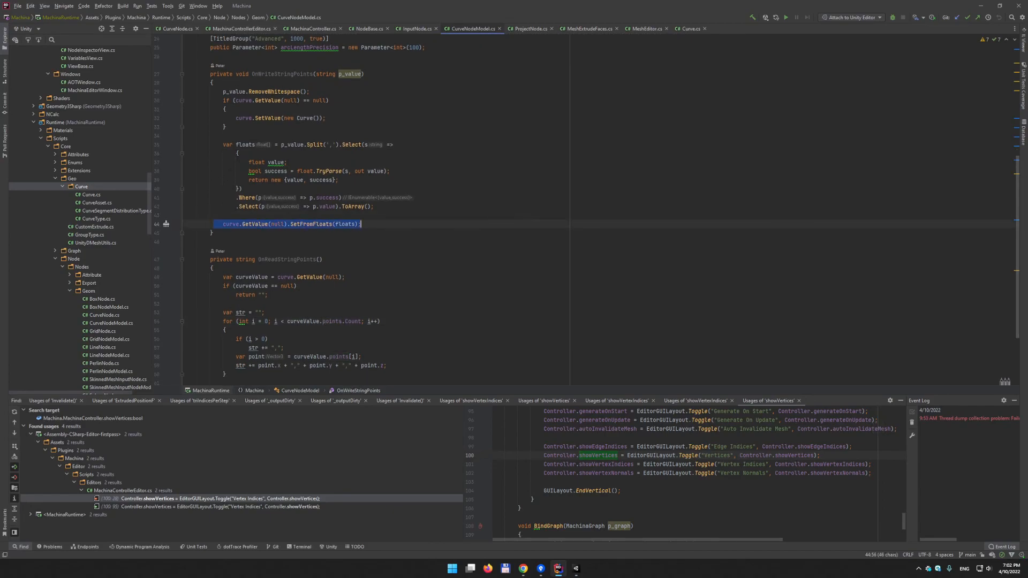
click(421, 295)
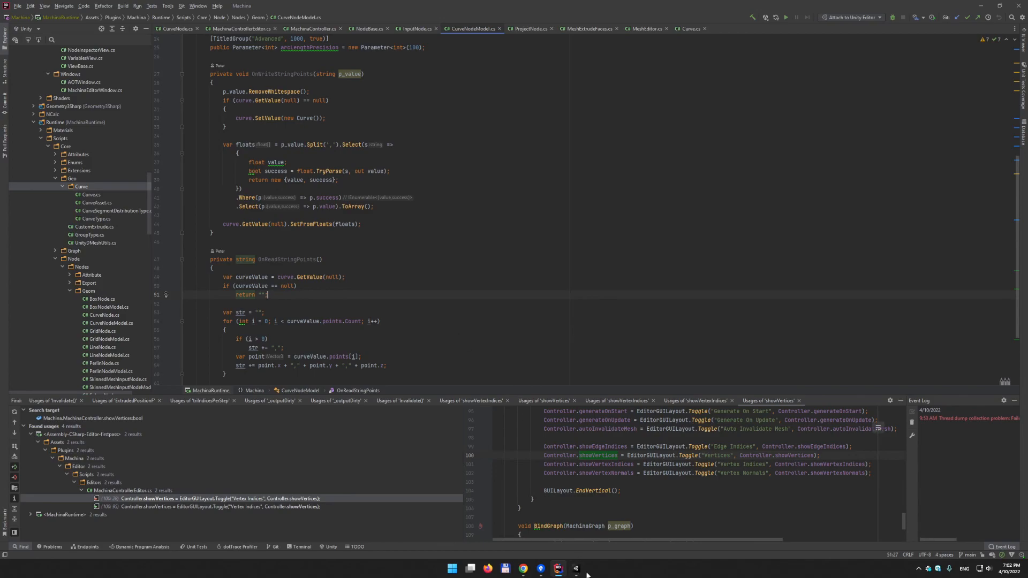
mouse_move(576, 569)
scroll(407, 258, up, 3)
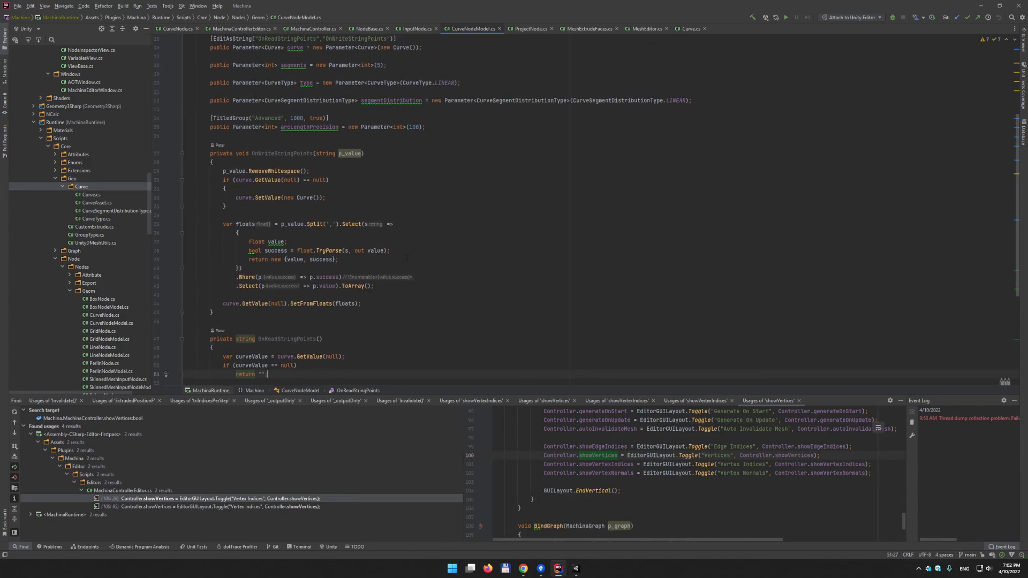
scroll(406, 258, up, 2)
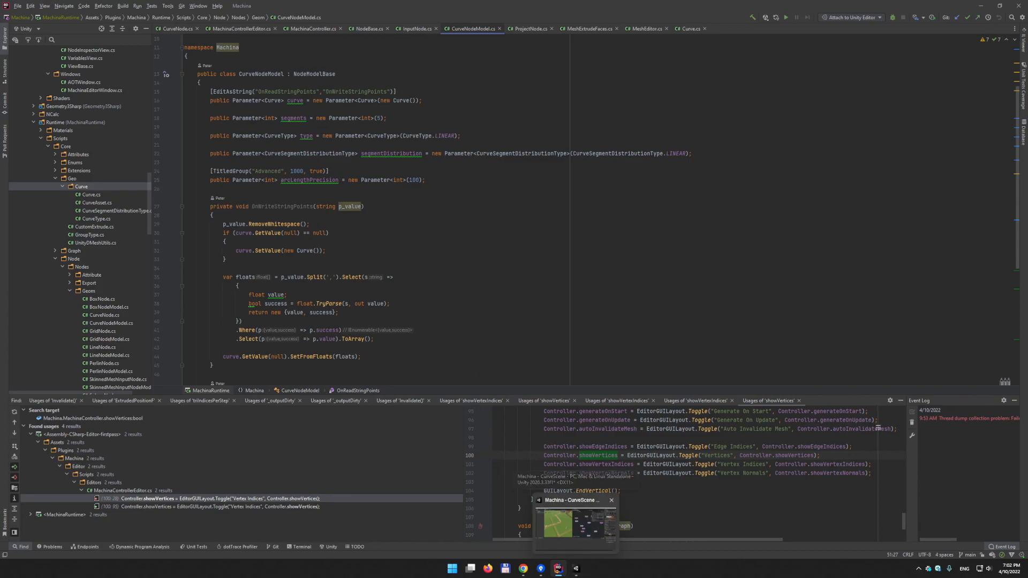
click(450, 225)
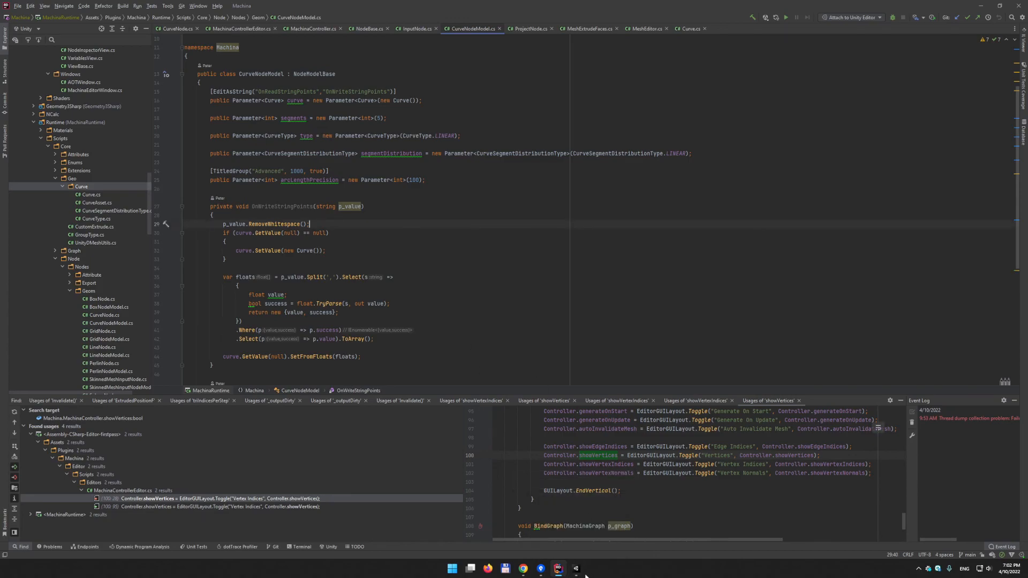
click(577, 569)
scroll(185, 223, down, 8)
alt+drag(293, 225, 276, 171)
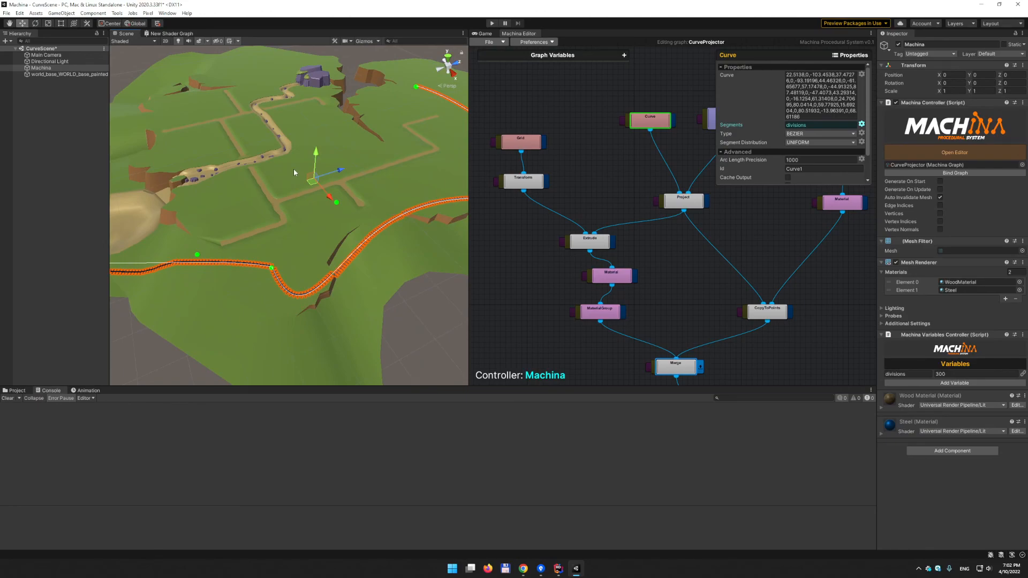
alt+drag(219, 187, 316, 159)
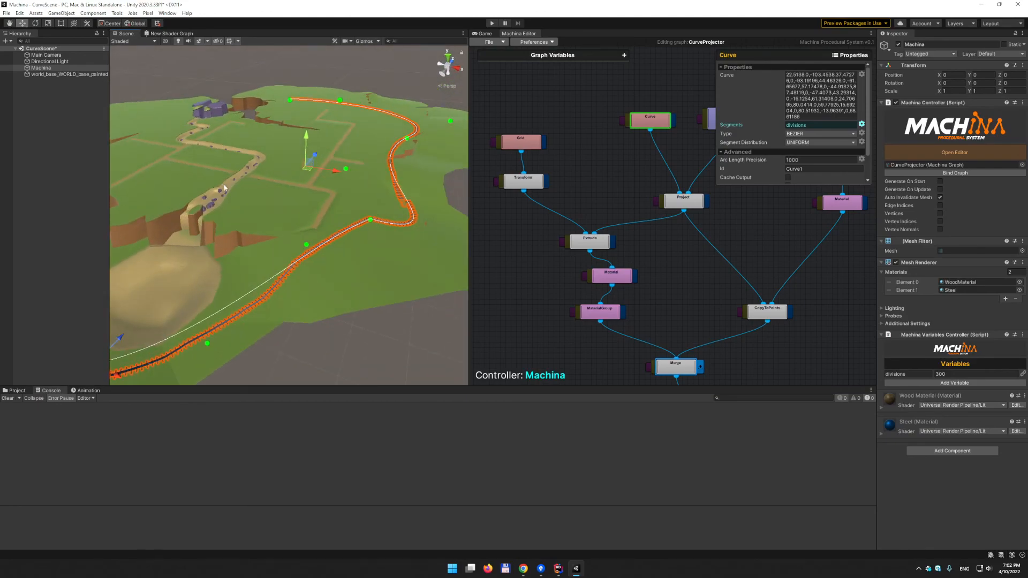